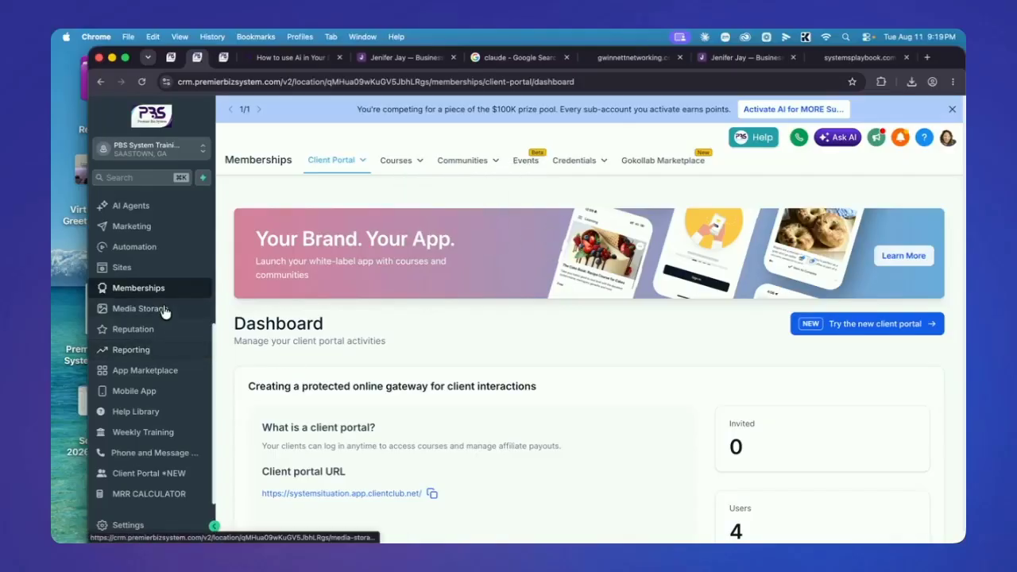
From the main dashboard, switch on the Events beta feature in Settings > Labs
click(521, 160)
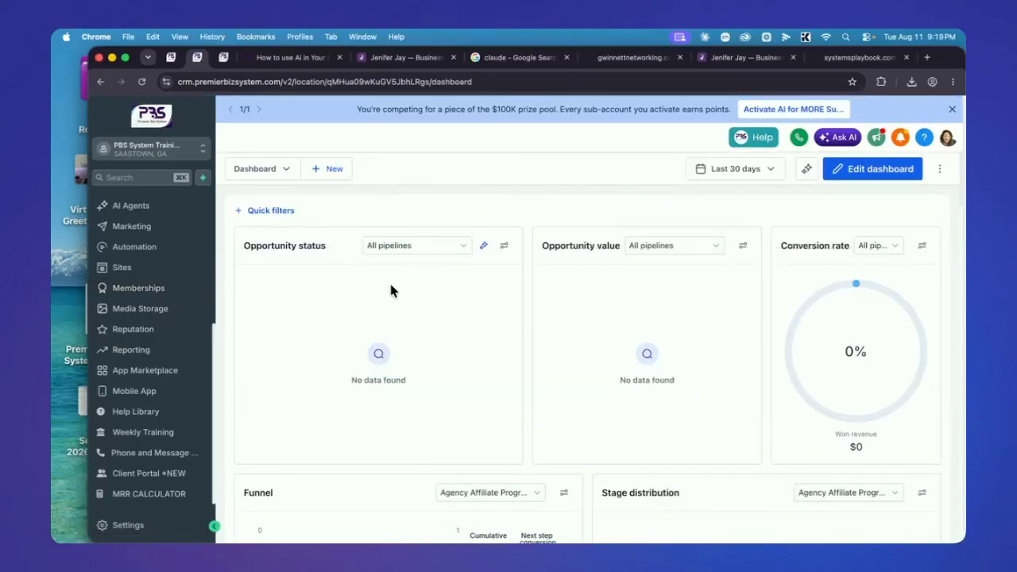
scroll(151, 437, down, 1)
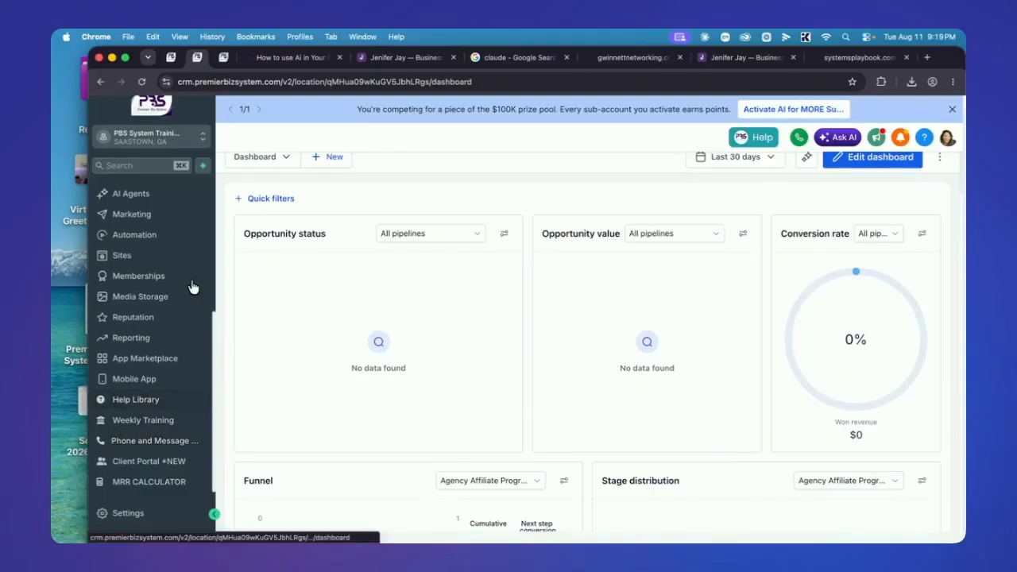
click(126, 515)
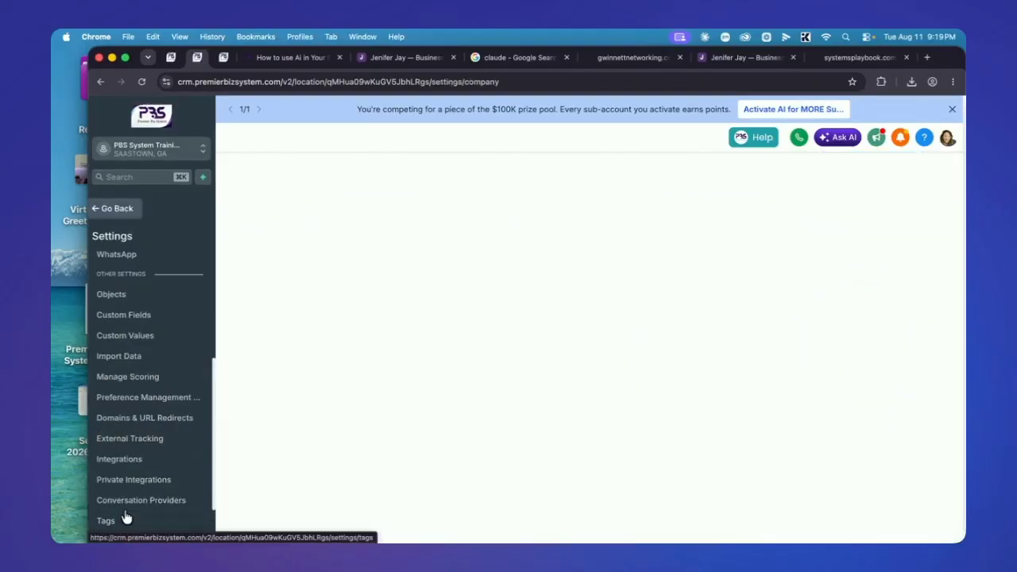
scroll(176, 376, down, 2)
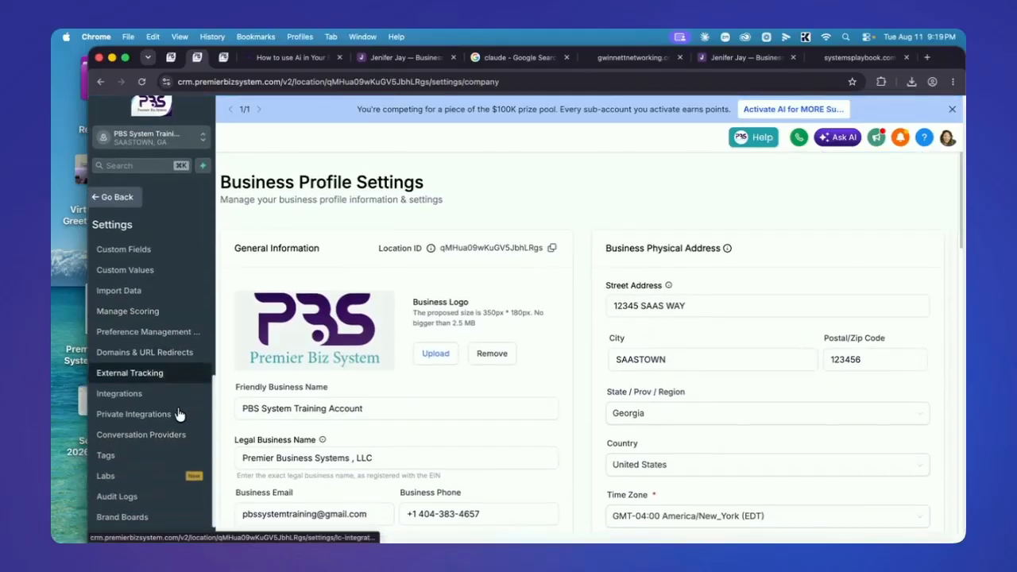
click(143, 472)
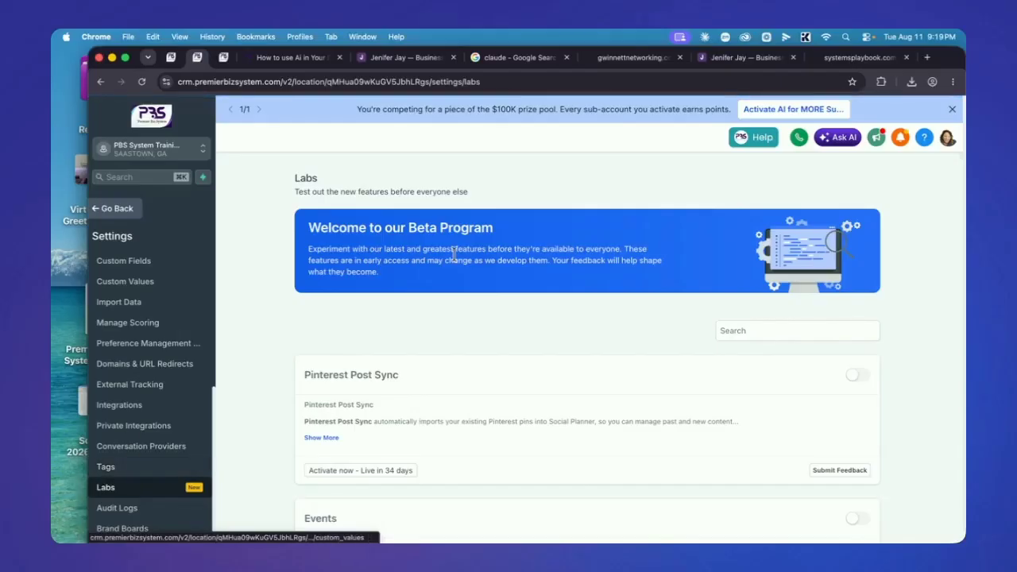
scroll(690, 390, down, 5)
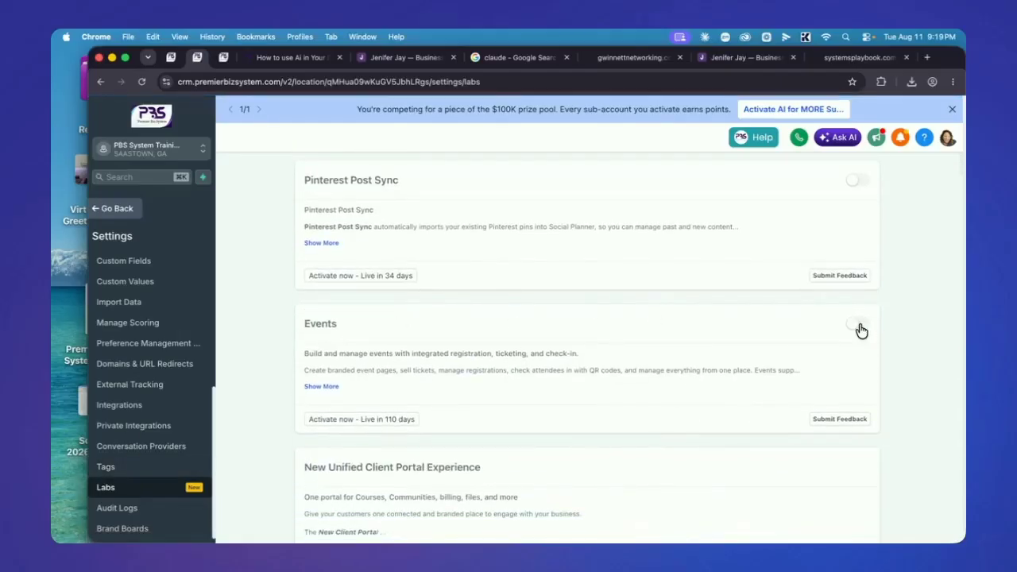
click(857, 325)
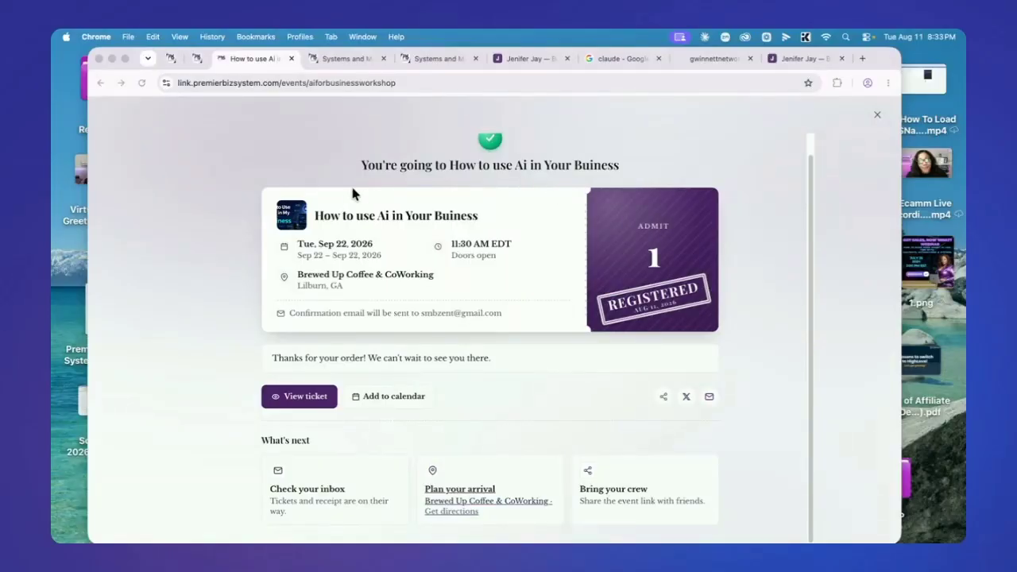
Return to the CRM tab showing the 'How to use Ai in Your Buiness' event settings
click(191, 55)
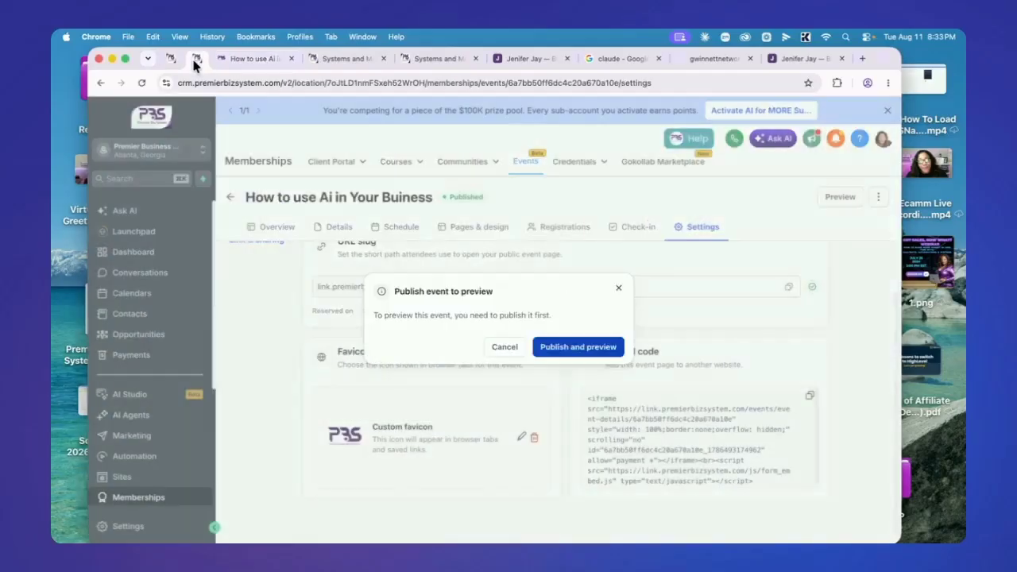
Leave the event's Link & sharing settings (slug aiforbusinessworkshop) for the Events list
scroll(438, 332, up, 2)
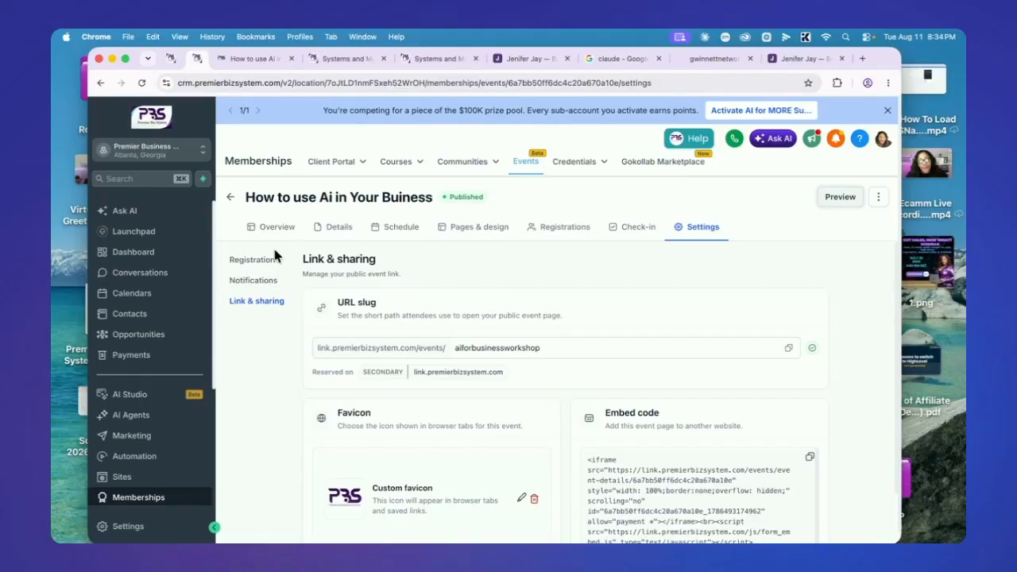
click(229, 196)
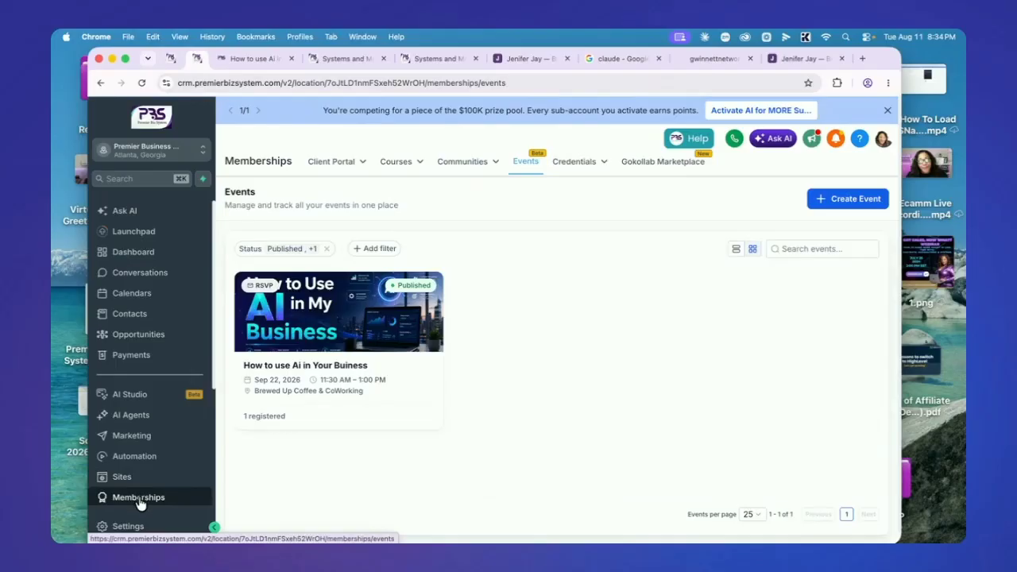
Refresh the Events list and open the 'How to use Ai in Your Buiness' event's Overview
click(139, 500)
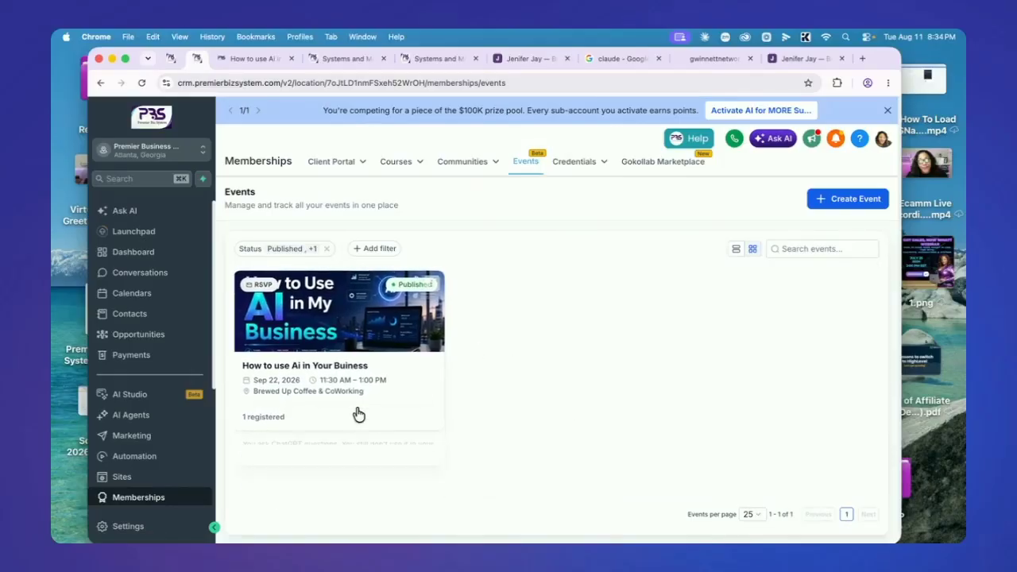
mouse_move(359, 433)
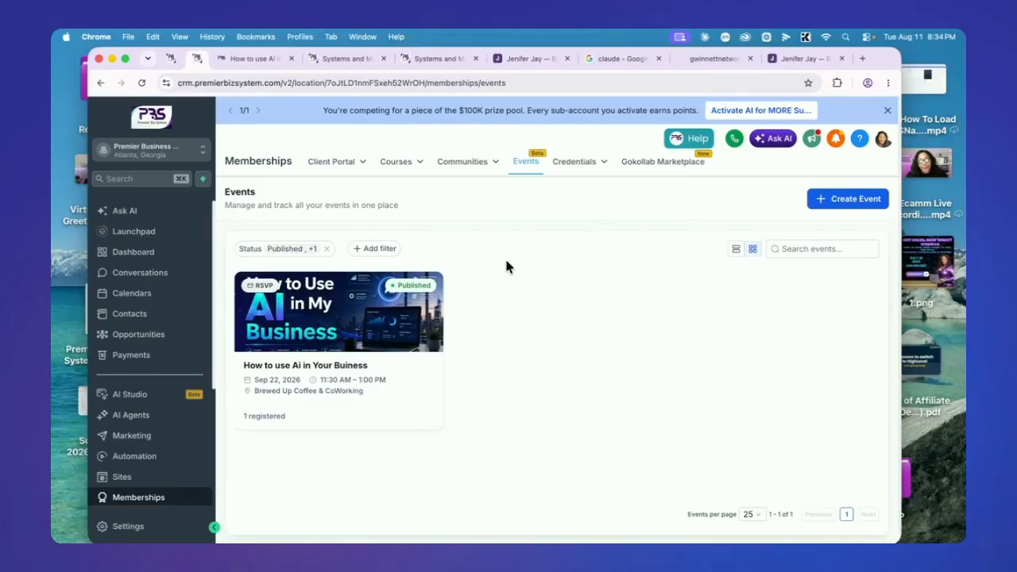
mouse_move(364, 359)
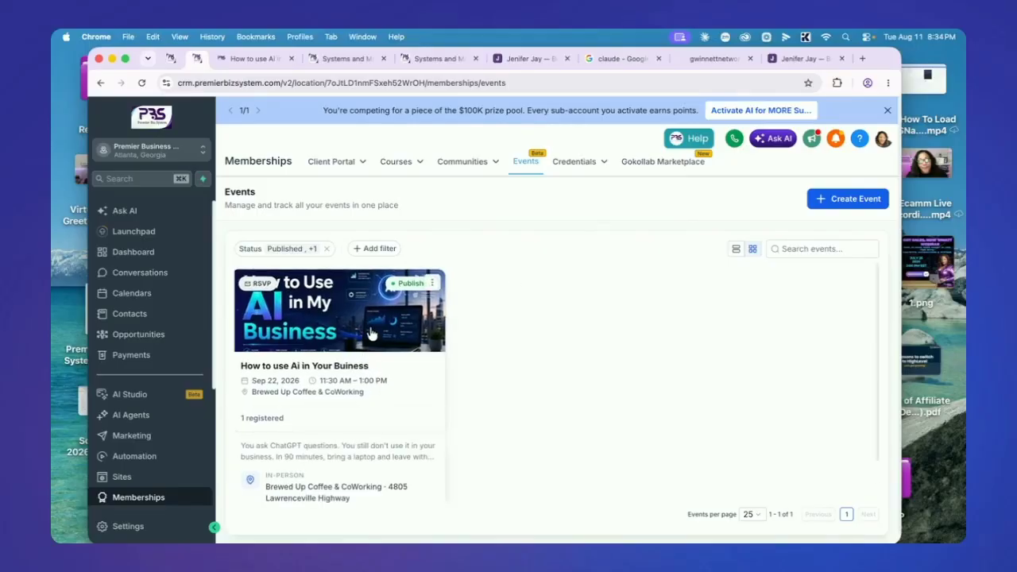
click(370, 335)
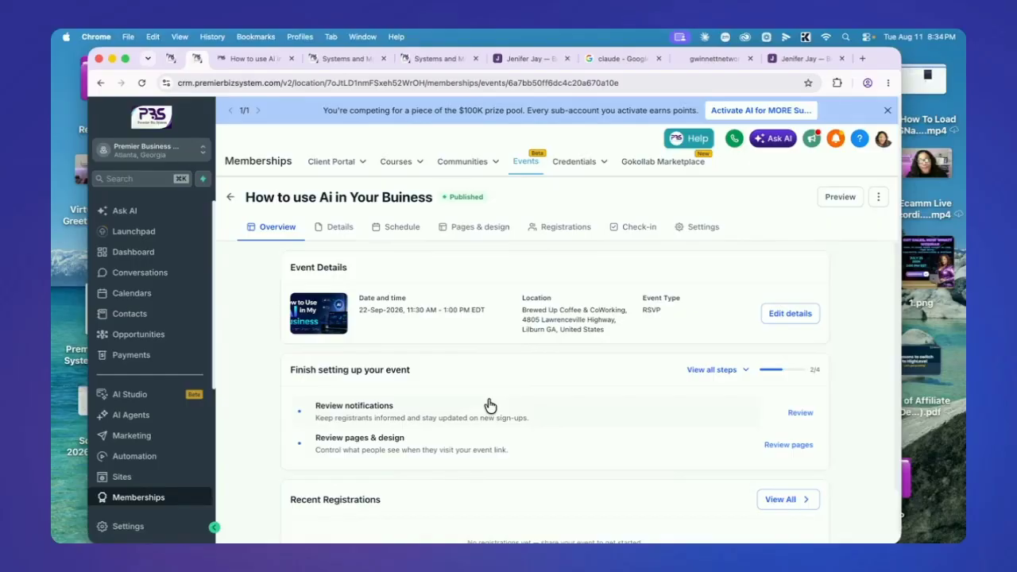
Preview the event's public page in a new tab, then return to the CRM
click(840, 196)
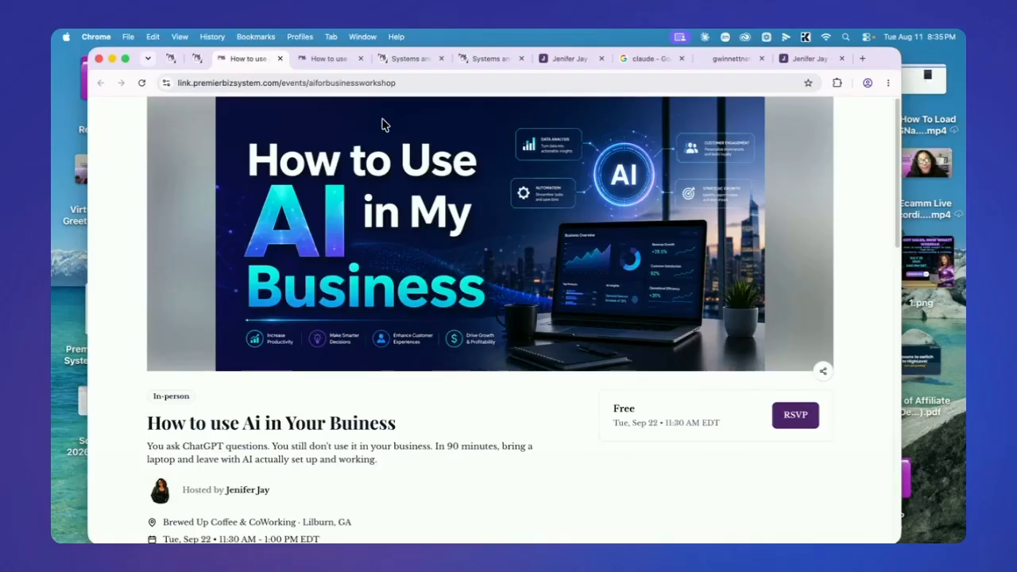
click(198, 58)
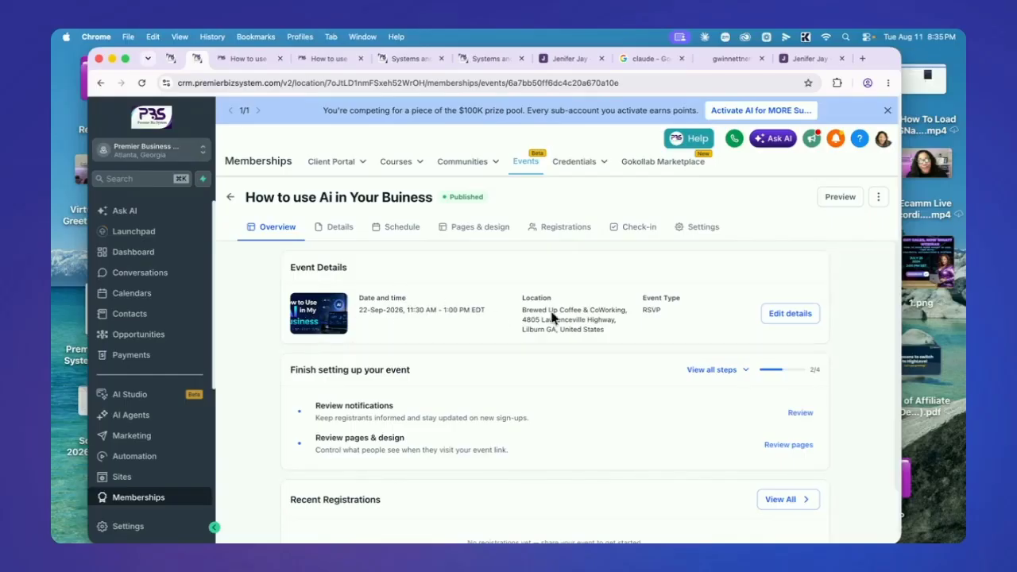
Open the event's Details editor, showing RSVP as the event type
click(789, 317)
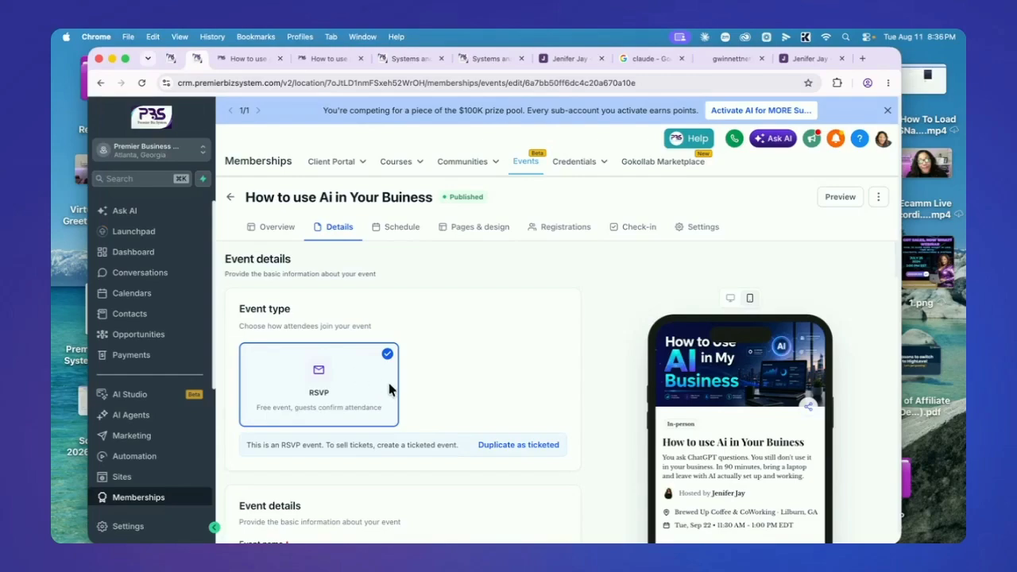
Go back to the Events list and start a new event draft
click(230, 197)
click(862, 200)
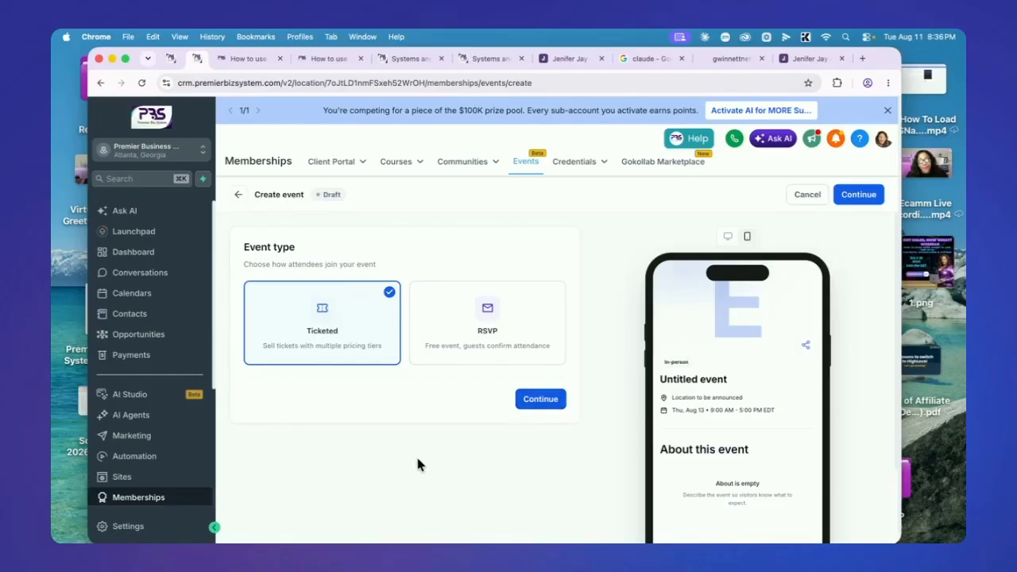
Compare the draft's desktop and mobile previews, then leave the draft for the Events list
mouse_move(365, 151)
scroll(735, 445, down, 3)
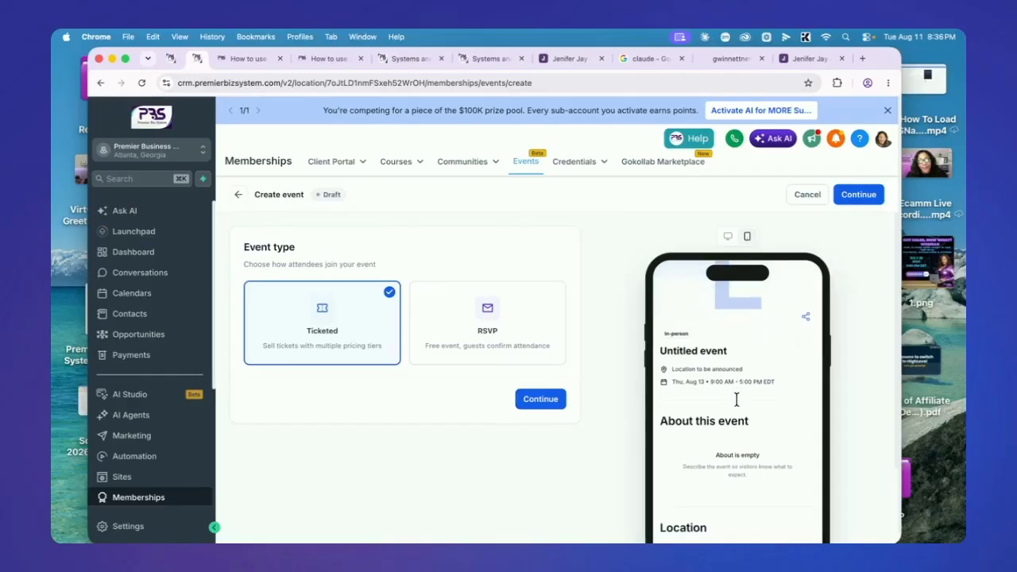
click(729, 238)
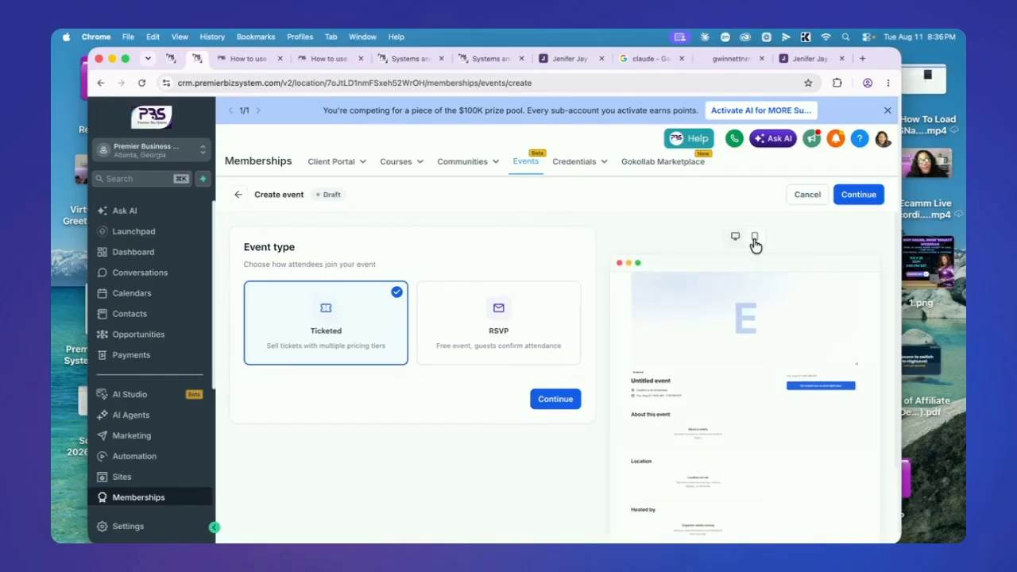
click(755, 238)
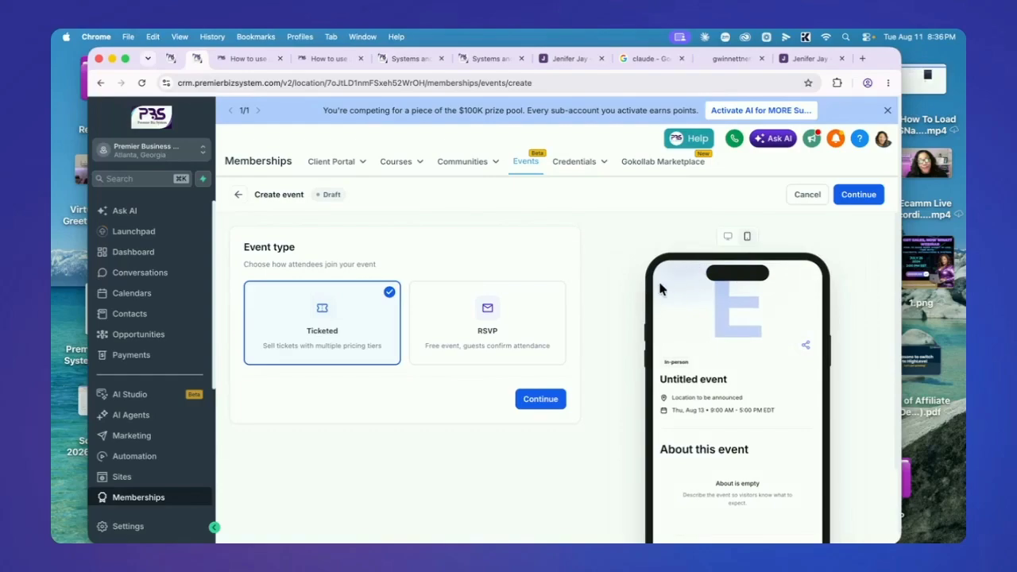
click(239, 197)
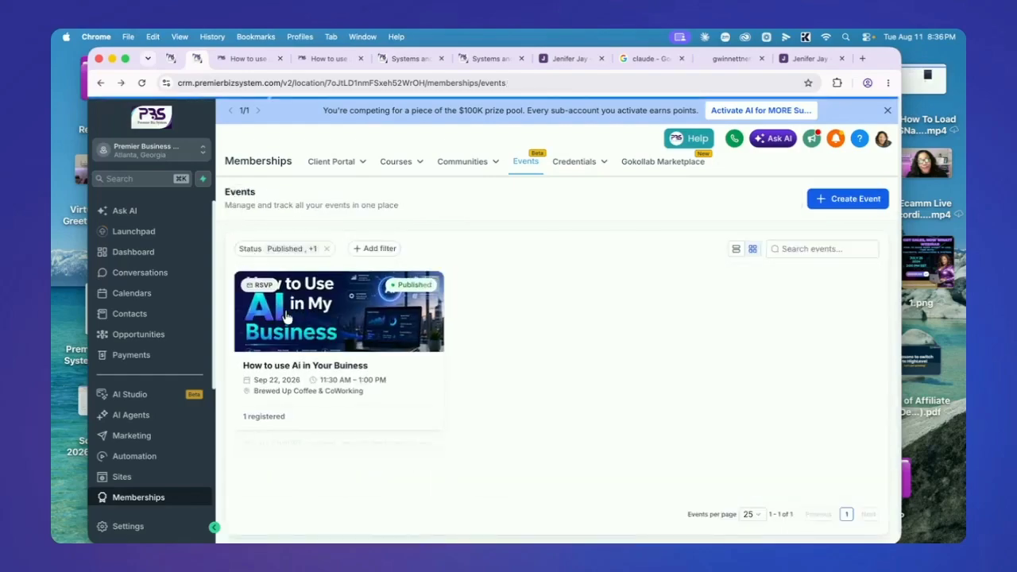
Open the 'How to use Ai in Your Buiness' event and switch to its Details tab
click(332, 326)
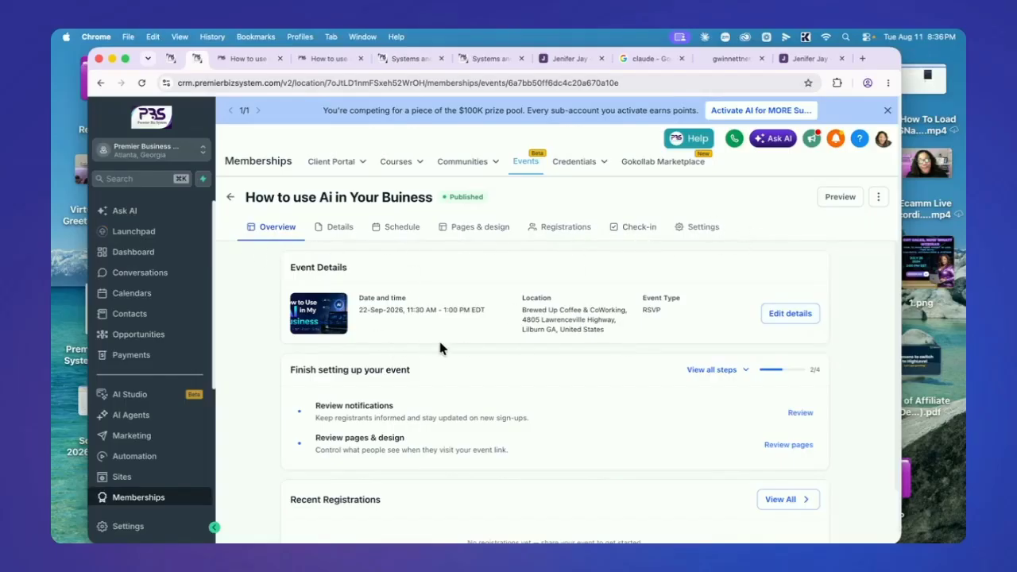
click(339, 229)
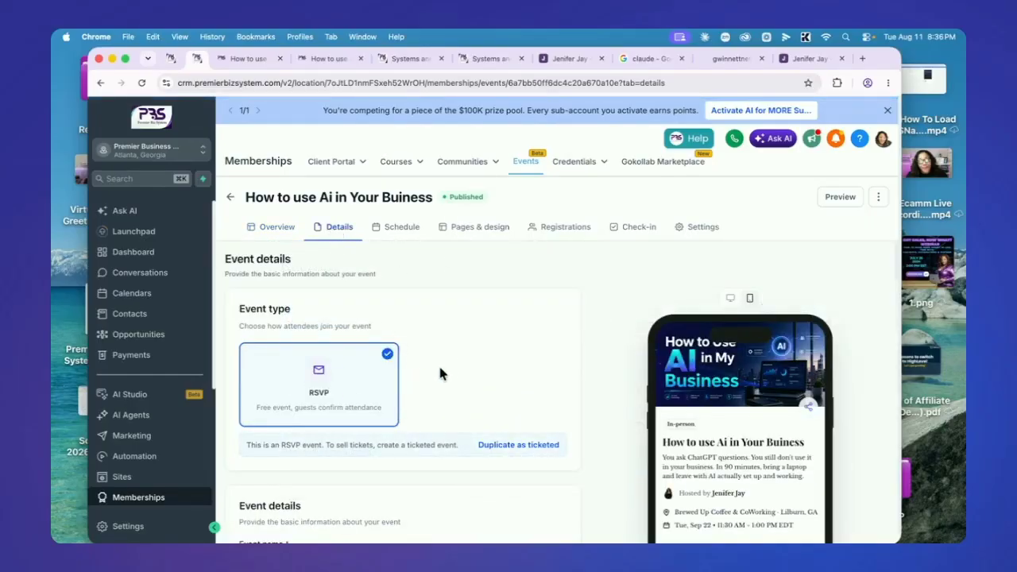
scroll(443, 370, down, 5)
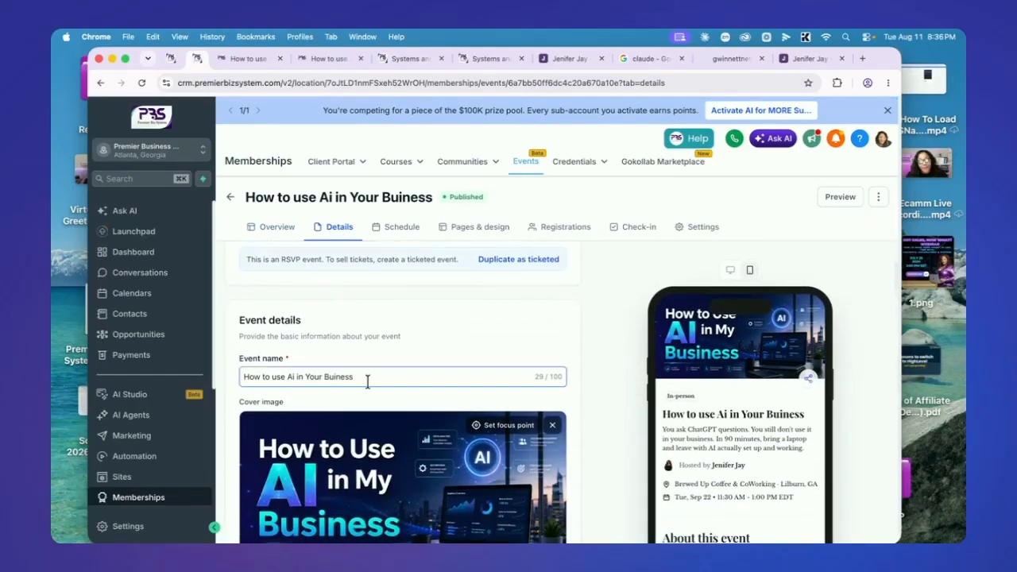
scroll(377, 381, down, 2)
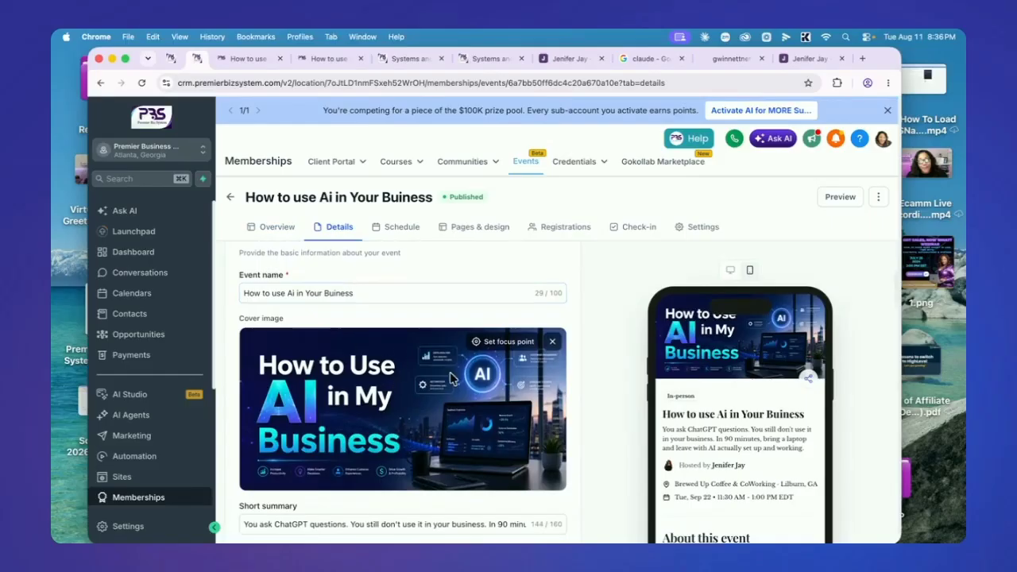
scroll(443, 406, down, 4)
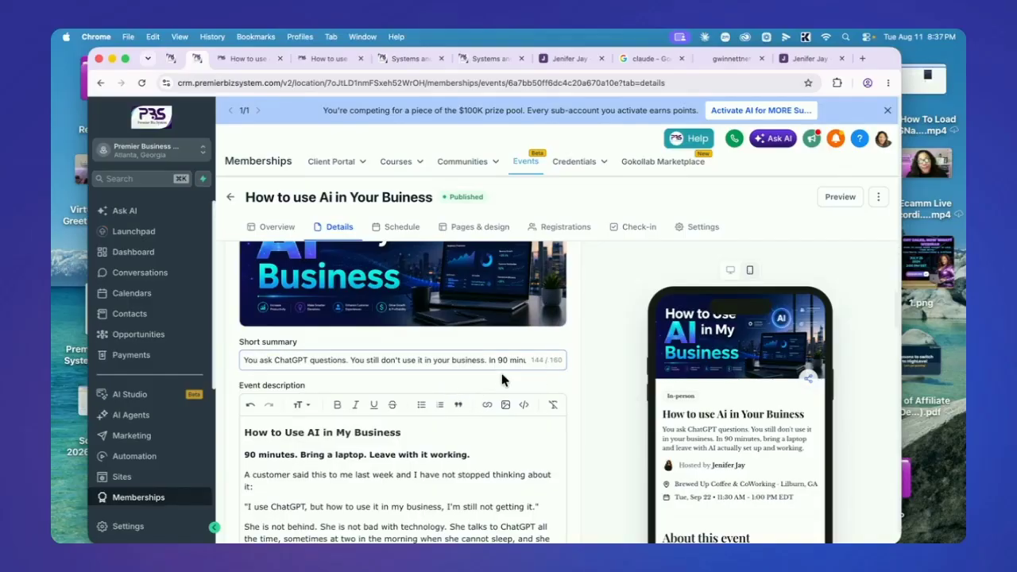
scroll(318, 441, down, 2)
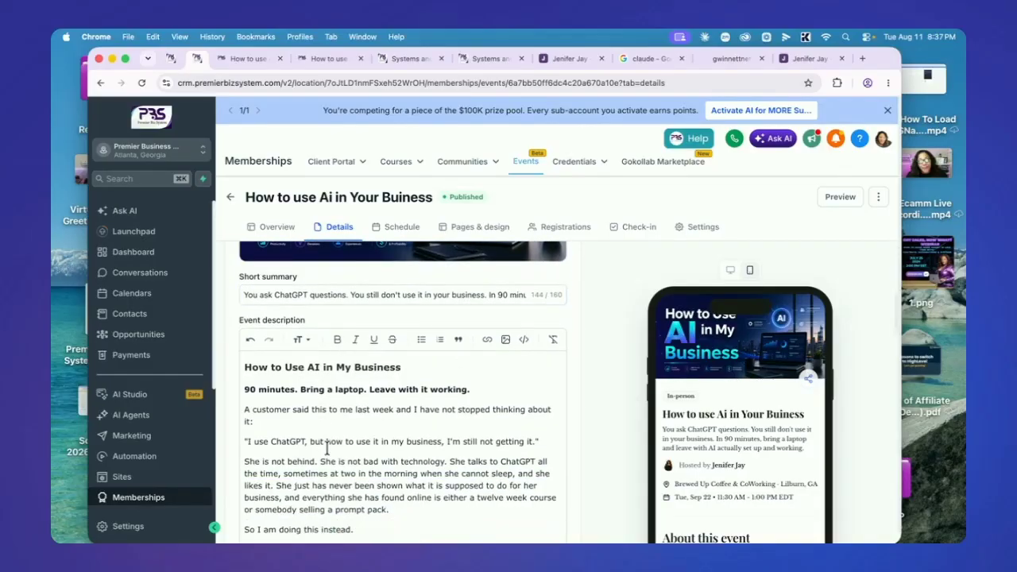
scroll(337, 434, down, 1)
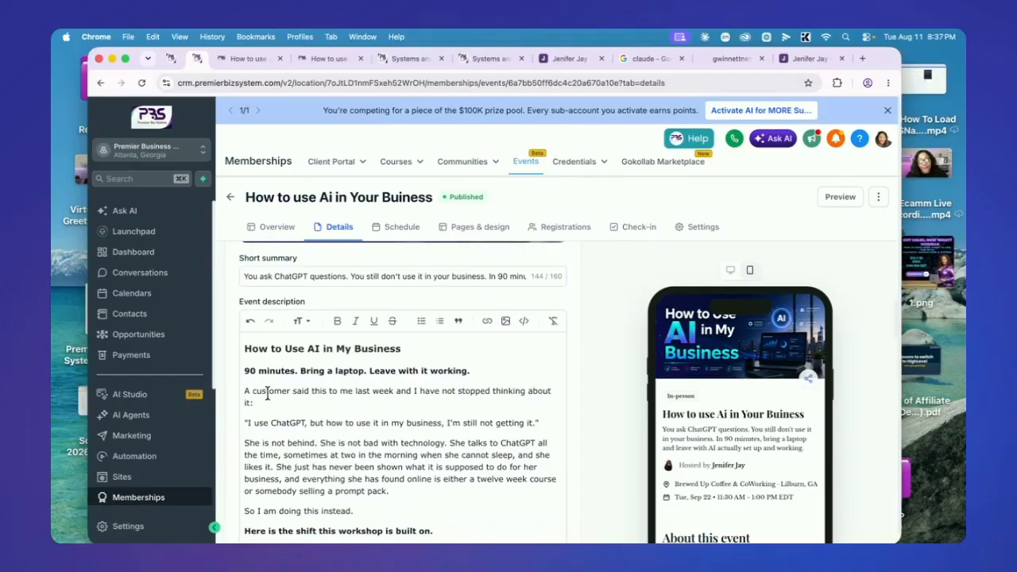
scroll(330, 419, down, 4)
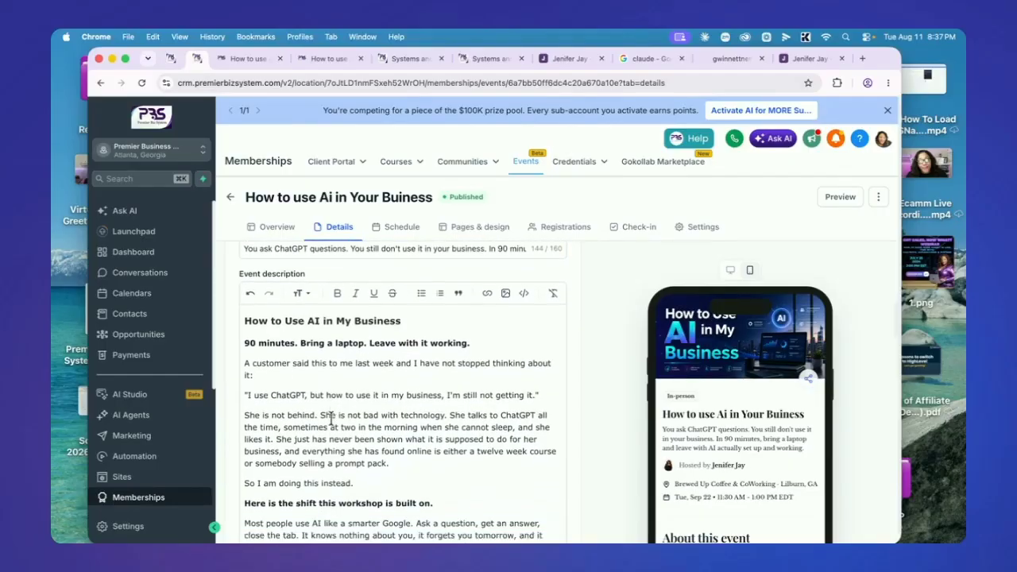
scroll(338, 411, up, 4)
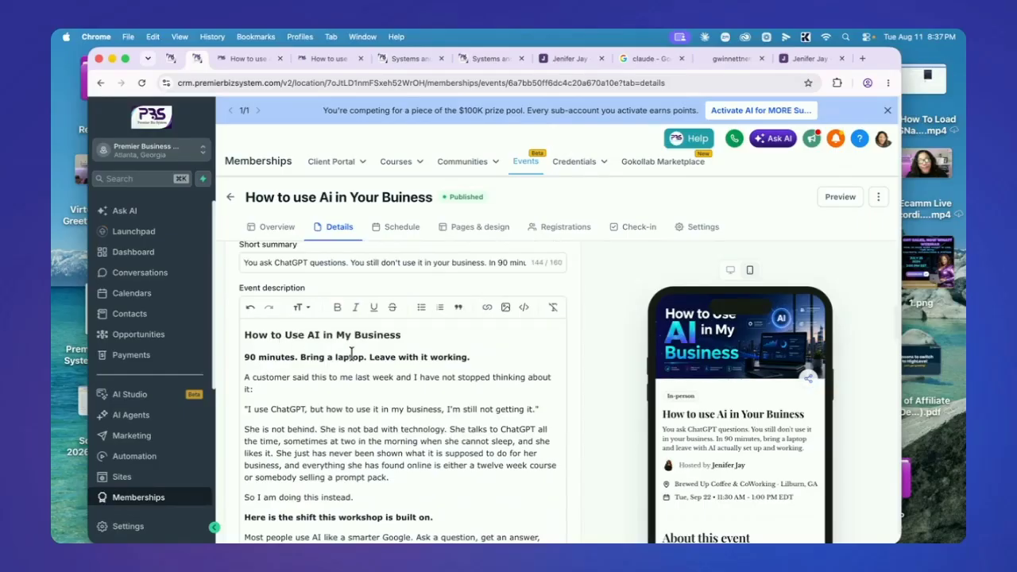
scroll(375, 362, down, 2)
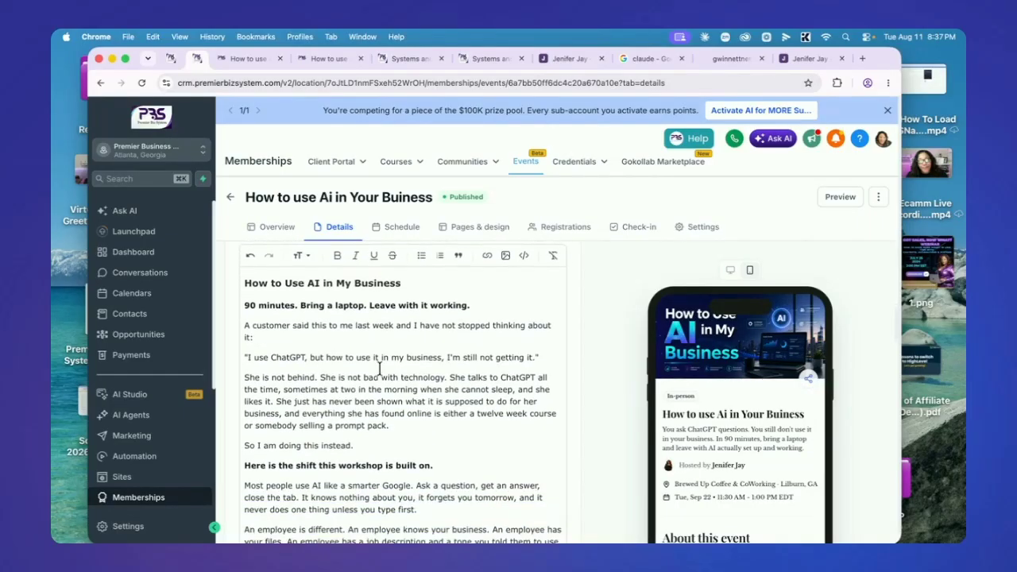
scroll(389, 414, down, 7)
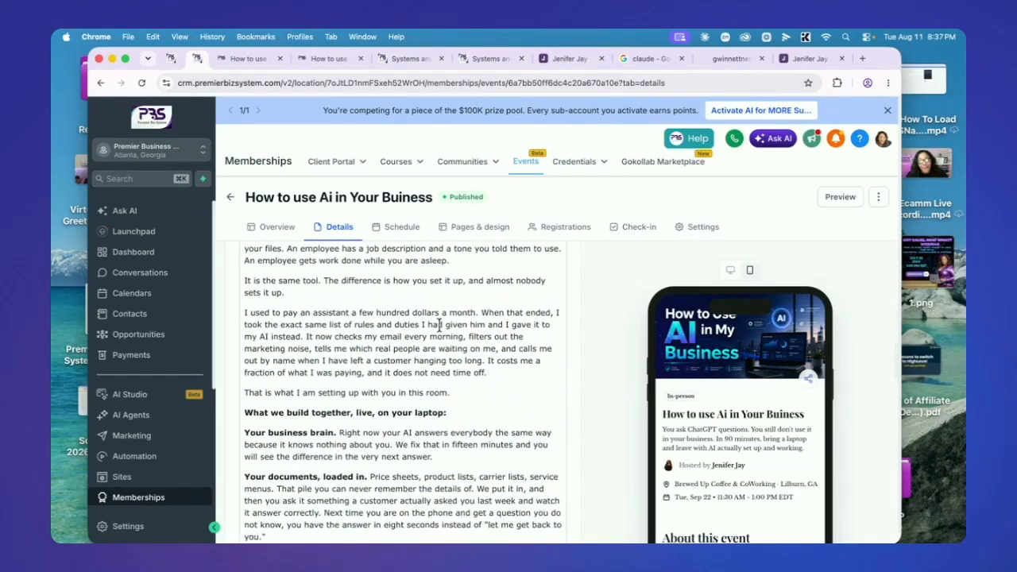
scroll(435, 387, down, 5)
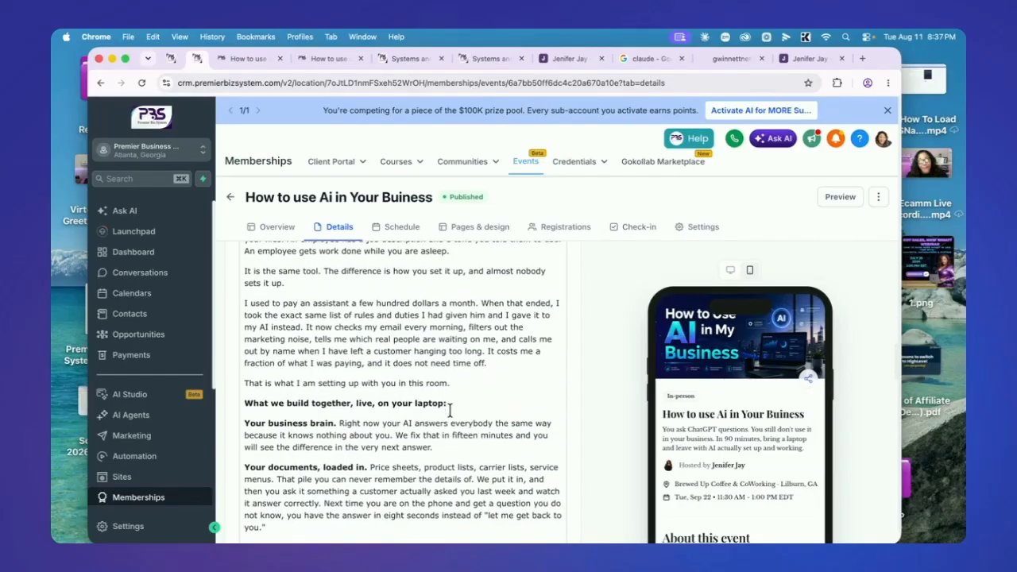
scroll(411, 404, down, 8)
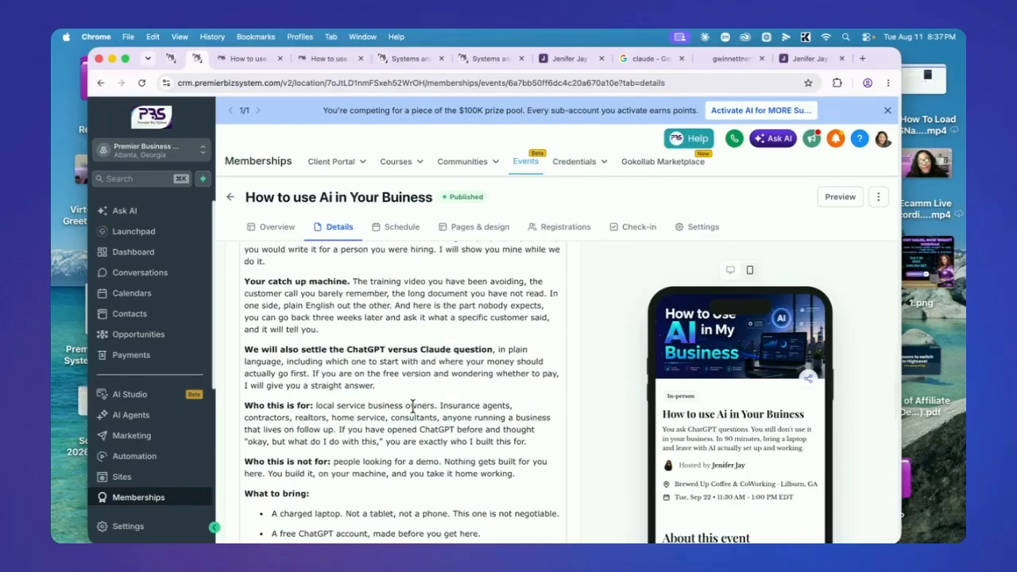
scroll(413, 407, down, 4)
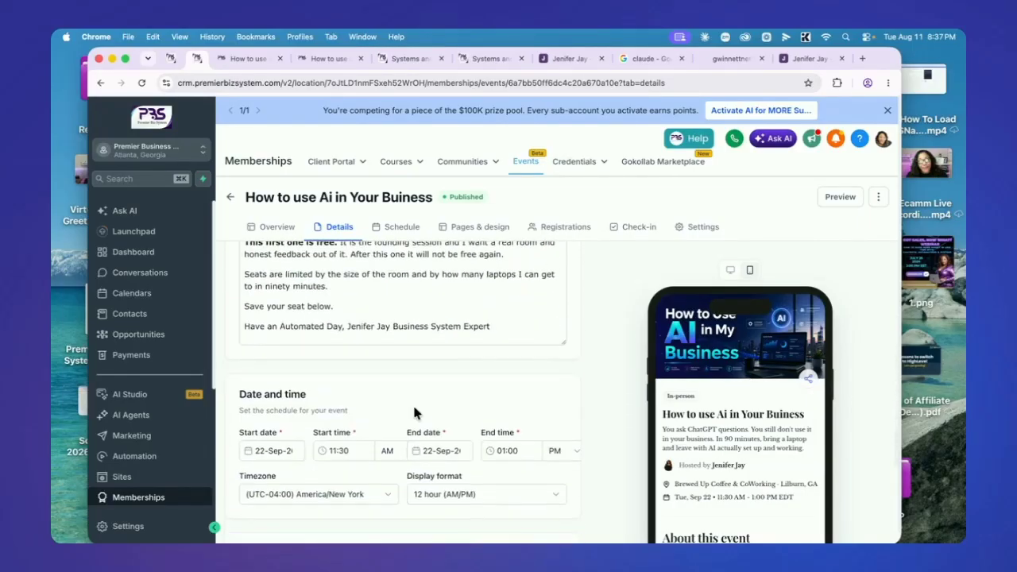
scroll(417, 356, up, 4)
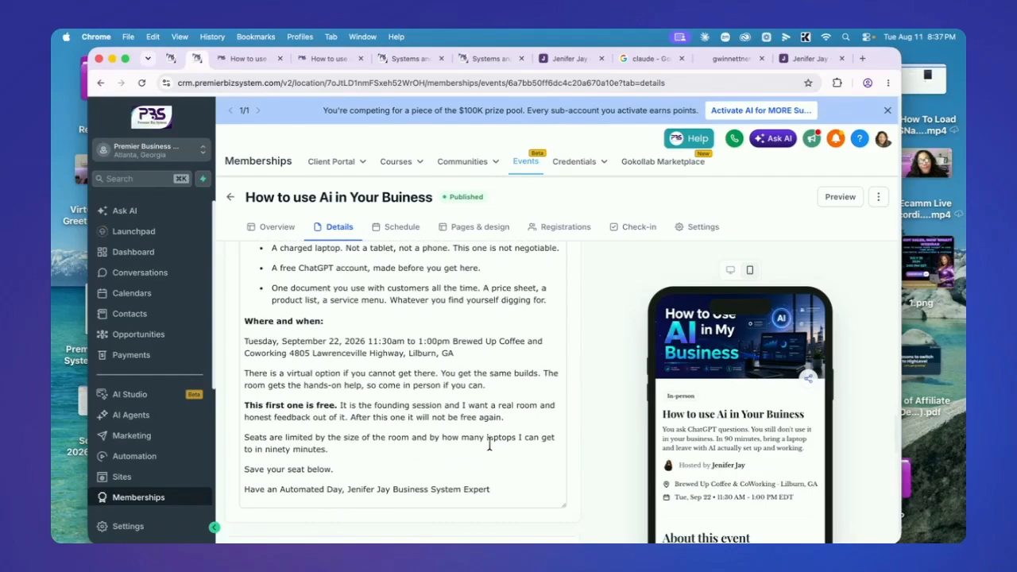
scroll(467, 454, down, 1)
scroll(442, 357, down, 5)
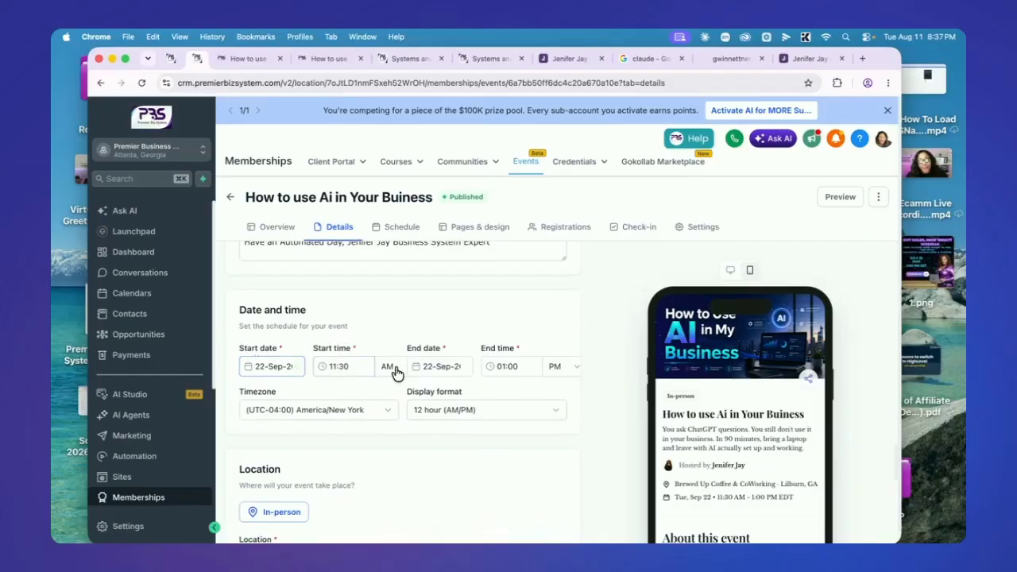
scroll(436, 388, down, 2)
scroll(435, 387, down, 2)
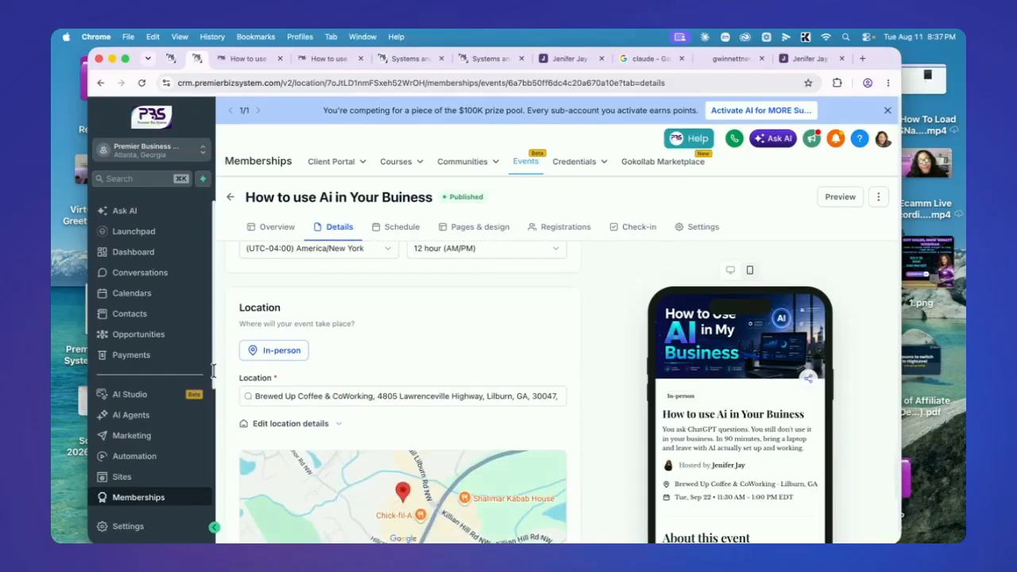
click(294, 350)
scroll(374, 365, down, 4)
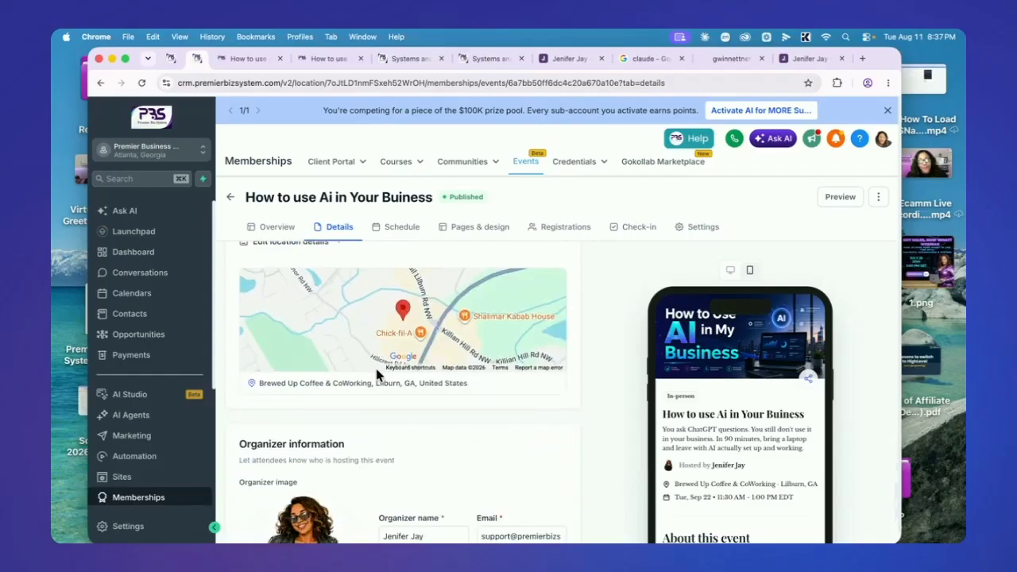
scroll(381, 379, up, 6)
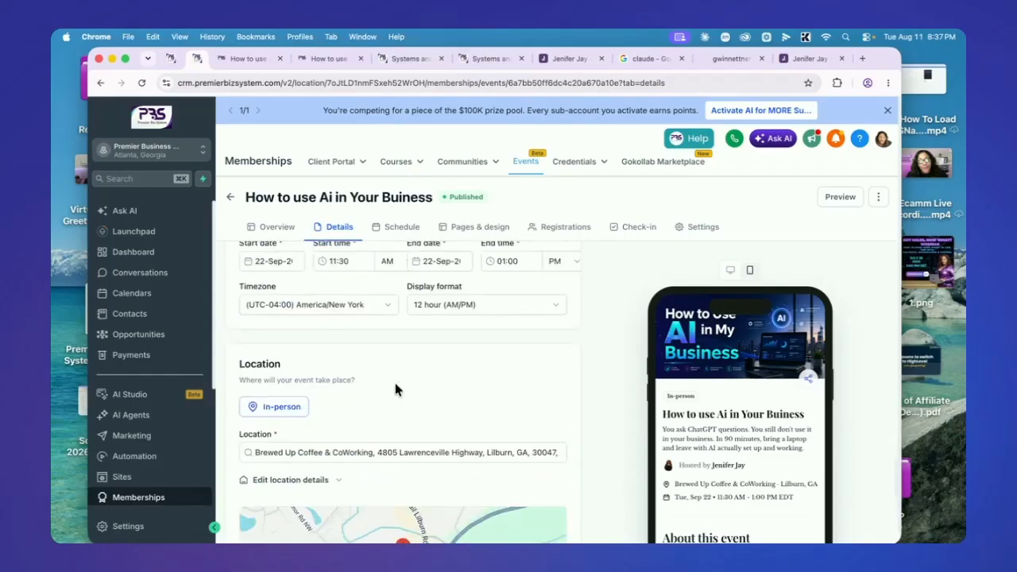
click(449, 452)
scroll(457, 441, down, 5)
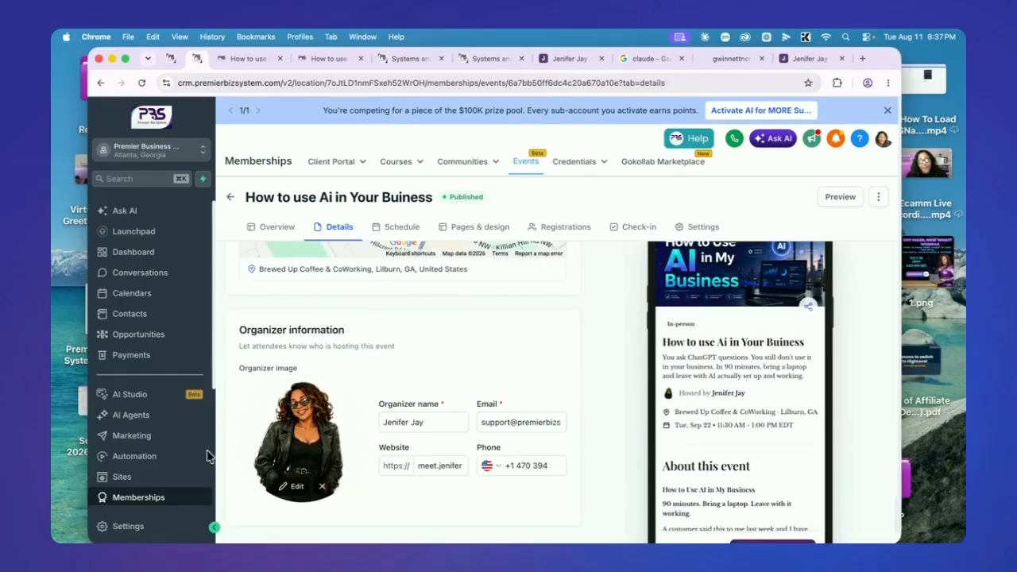
click(538, 425)
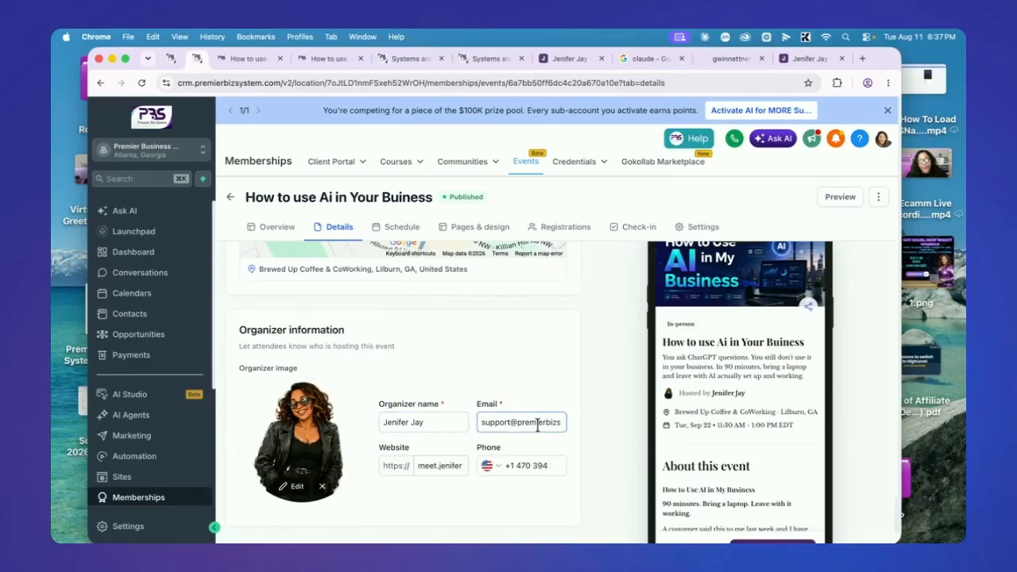
scroll(374, 461, down, 3)
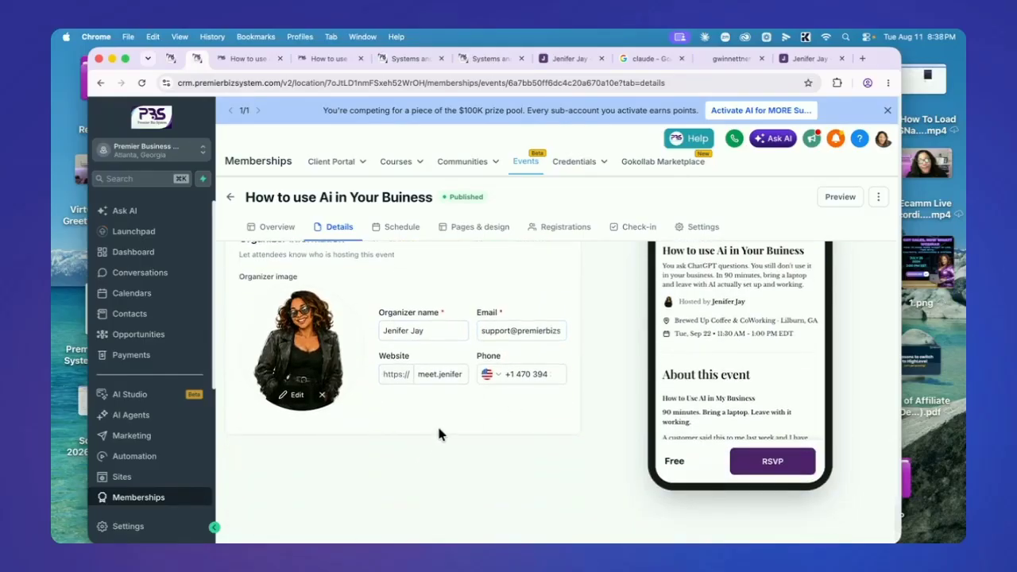
scroll(438, 431, up, 6)
scroll(435, 471, down, 2)
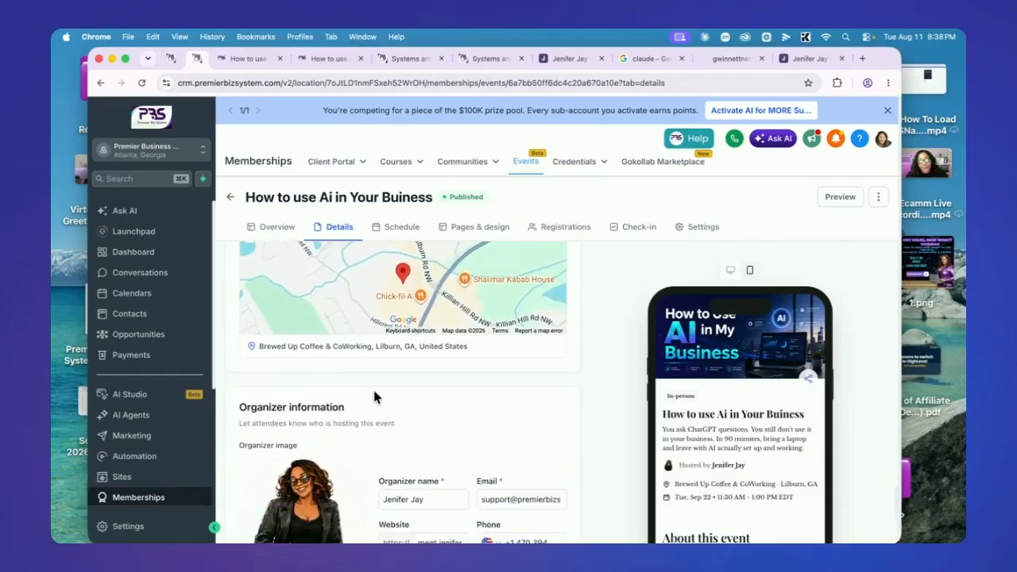
scroll(631, 384, down, 2)
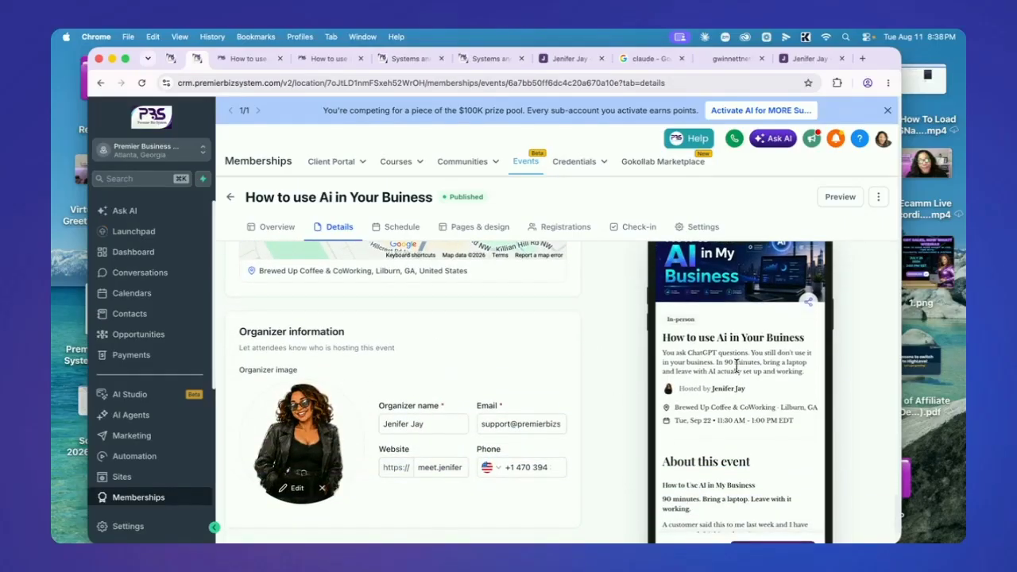
scroll(764, 333, down, 3)
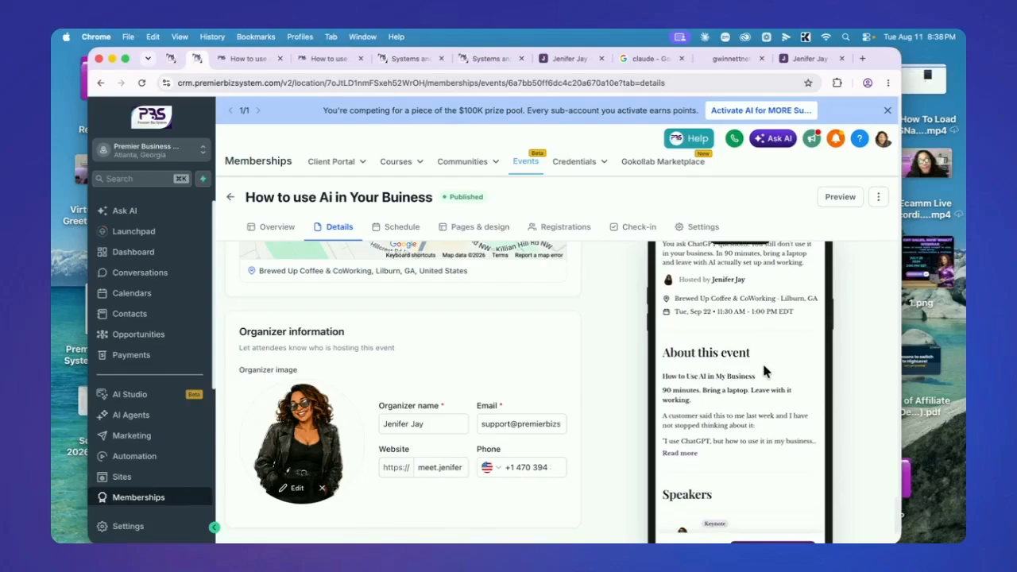
scroll(433, 350, up, 15)
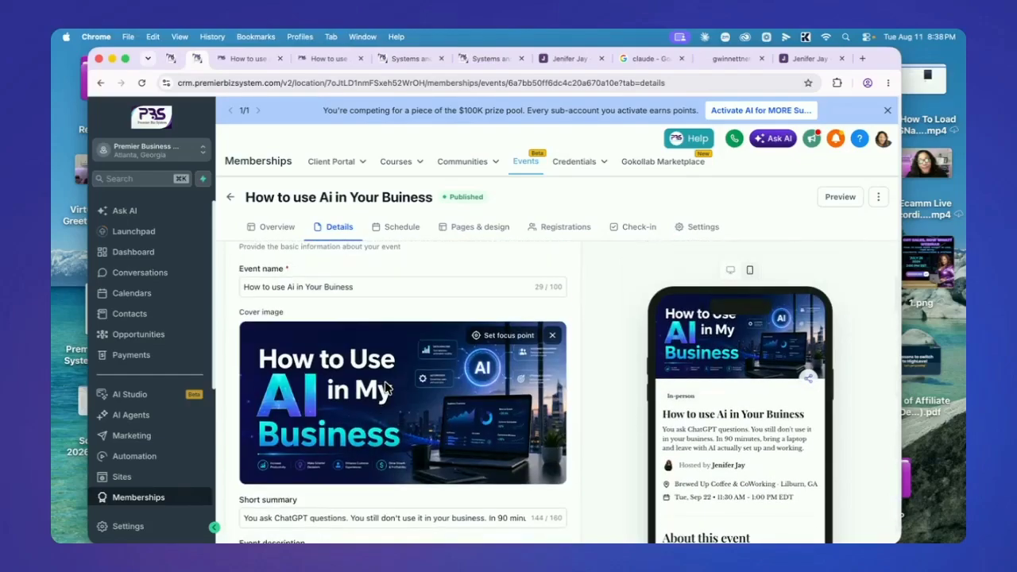
Change 'Buiness' to 'Business' in the event name, check both previews, and save the details
click(336, 288)
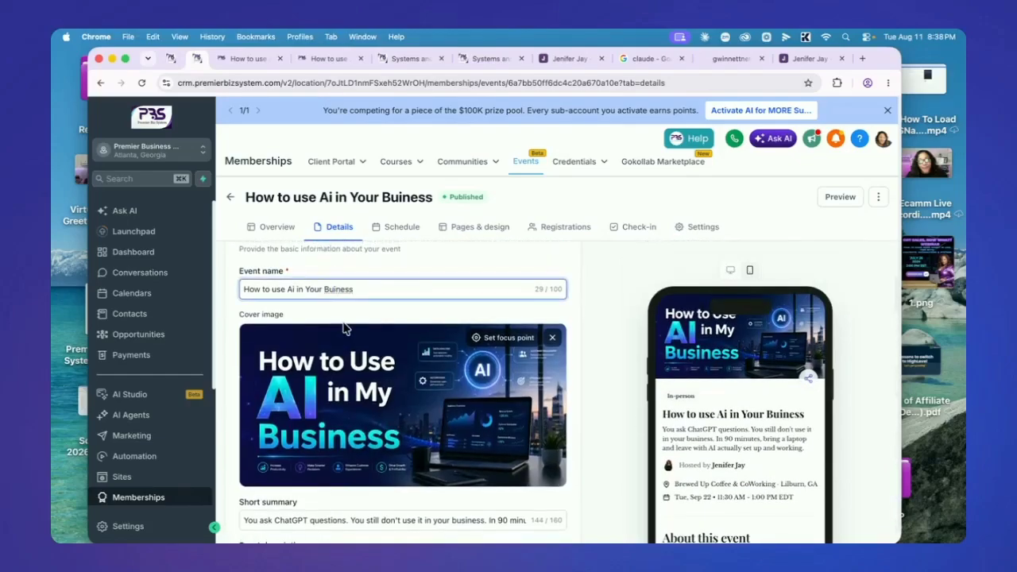
text(s)
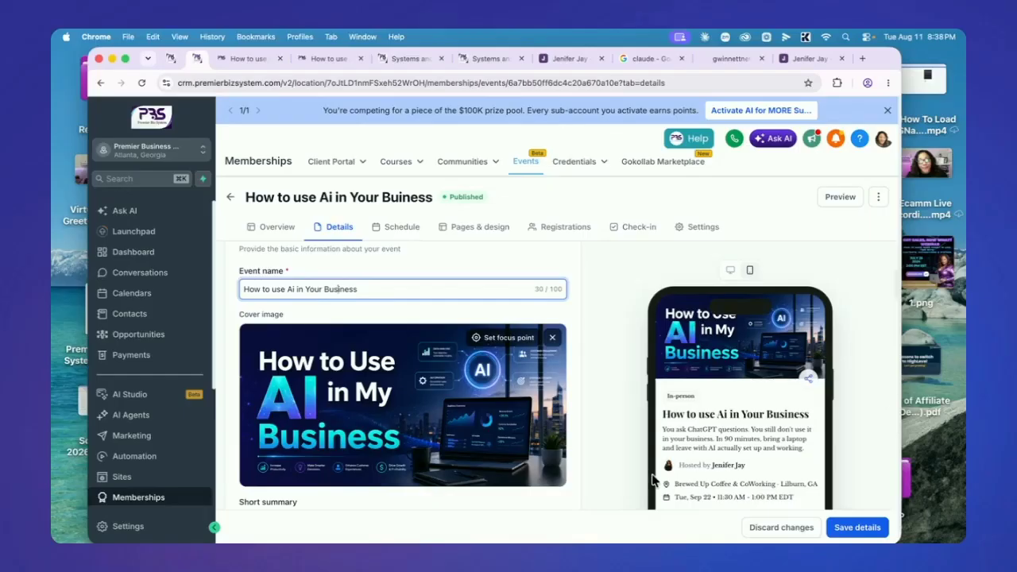
scroll(738, 468, down, 3)
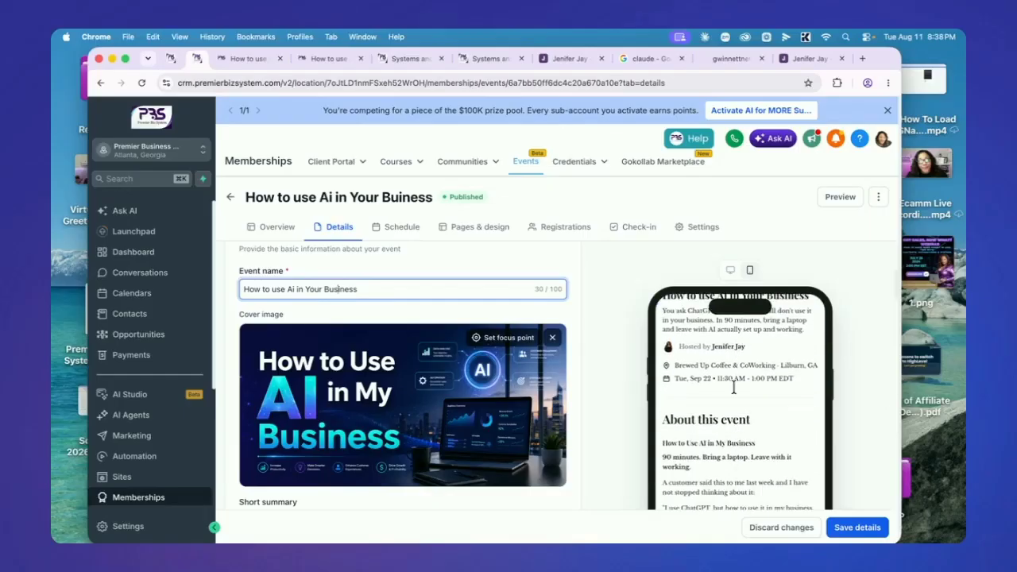
click(731, 271)
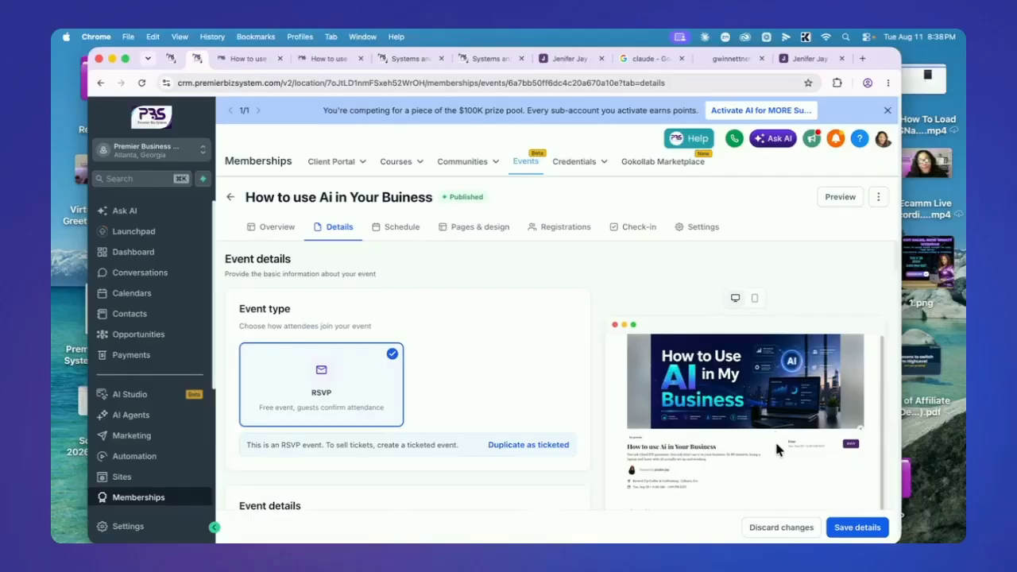
scroll(776, 444, down, 5)
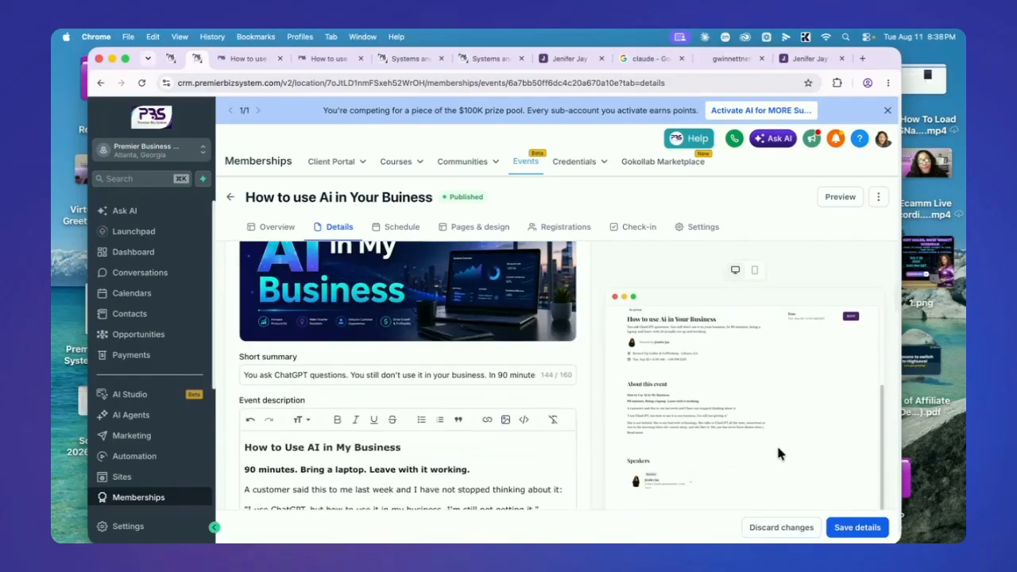
click(754, 270)
scroll(740, 426, down, 5)
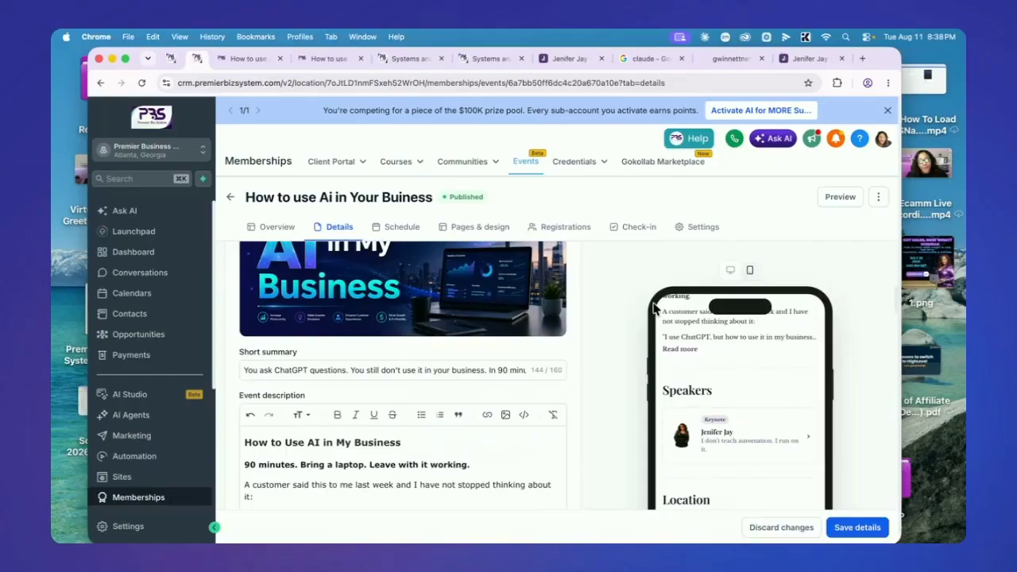
click(854, 526)
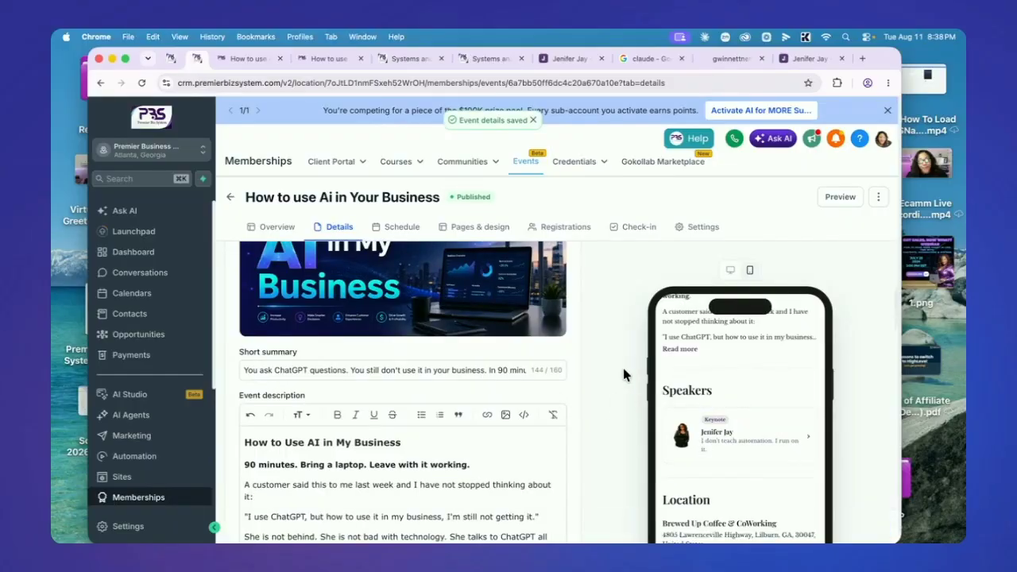
click(408, 232)
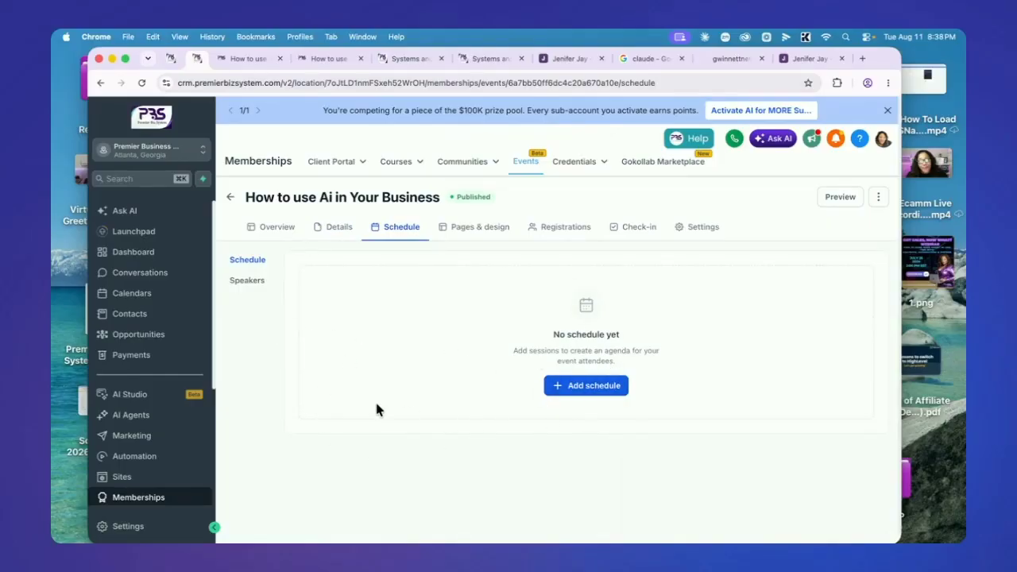
click(248, 282)
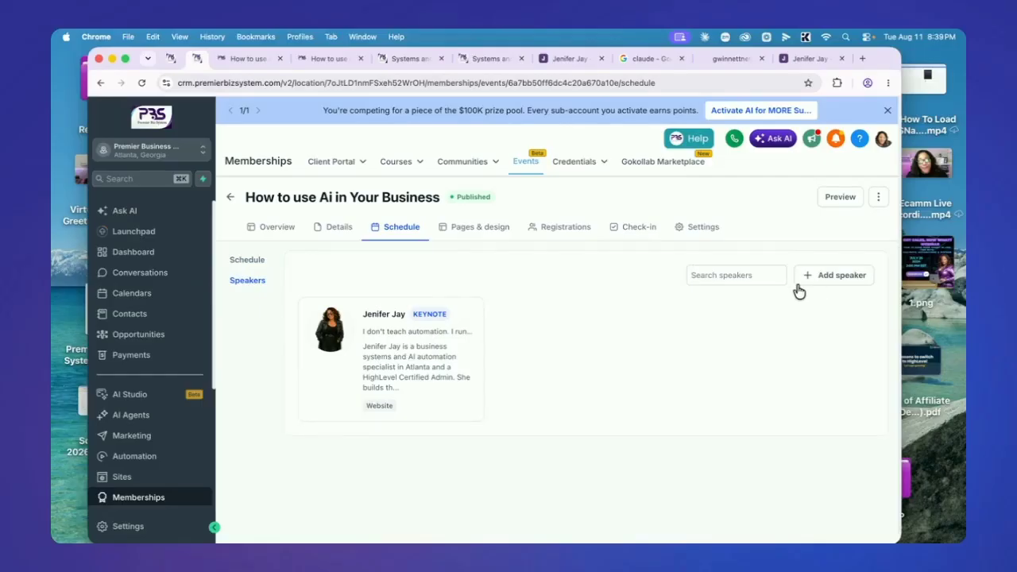
click(830, 280)
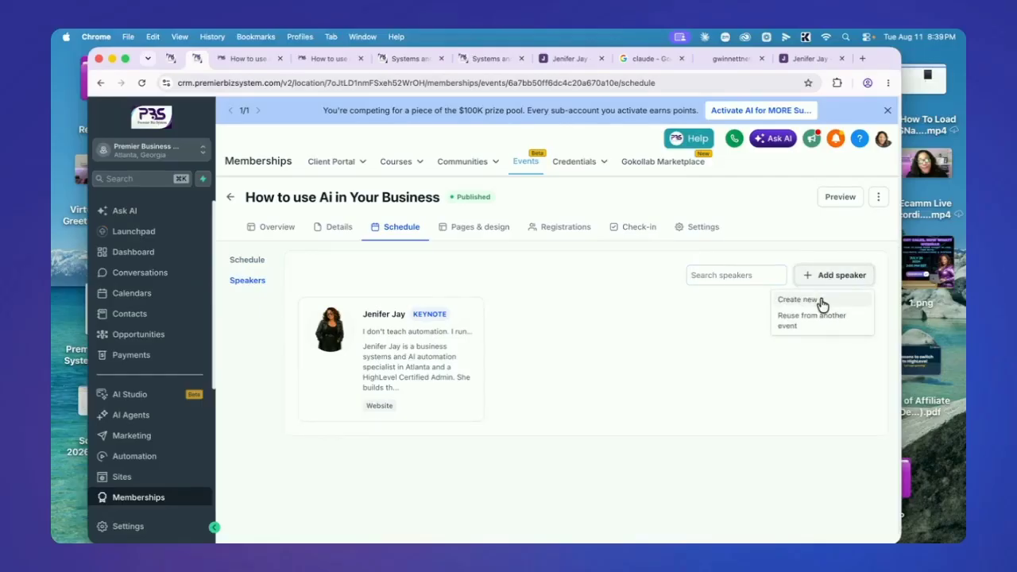
click(821, 300)
click(554, 254)
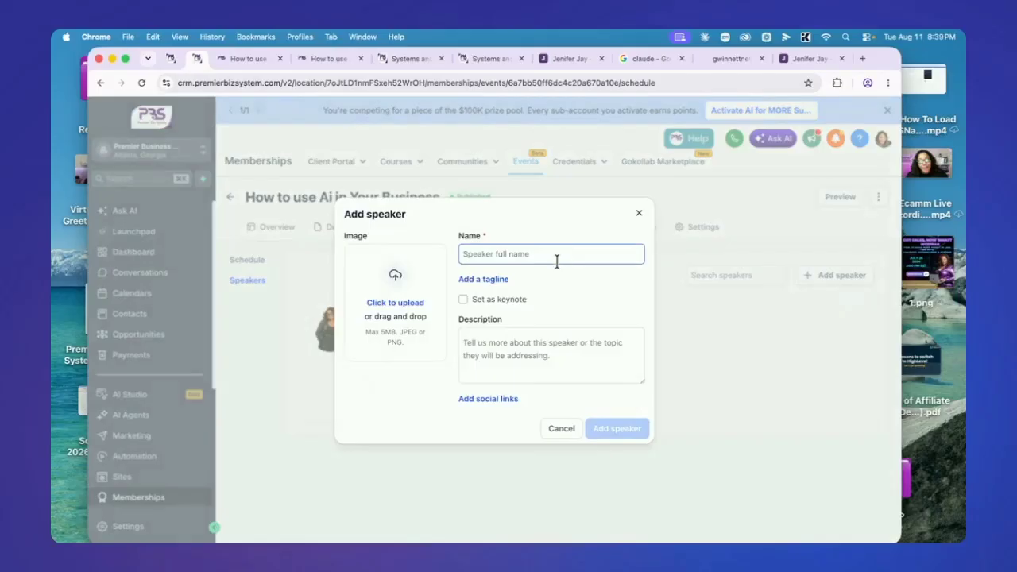
click(476, 286)
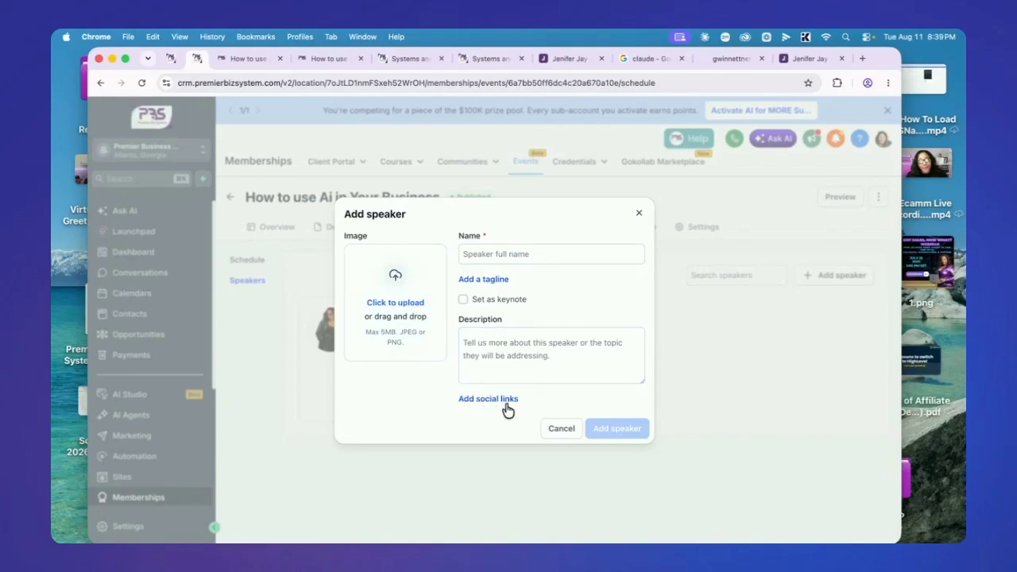
click(559, 429)
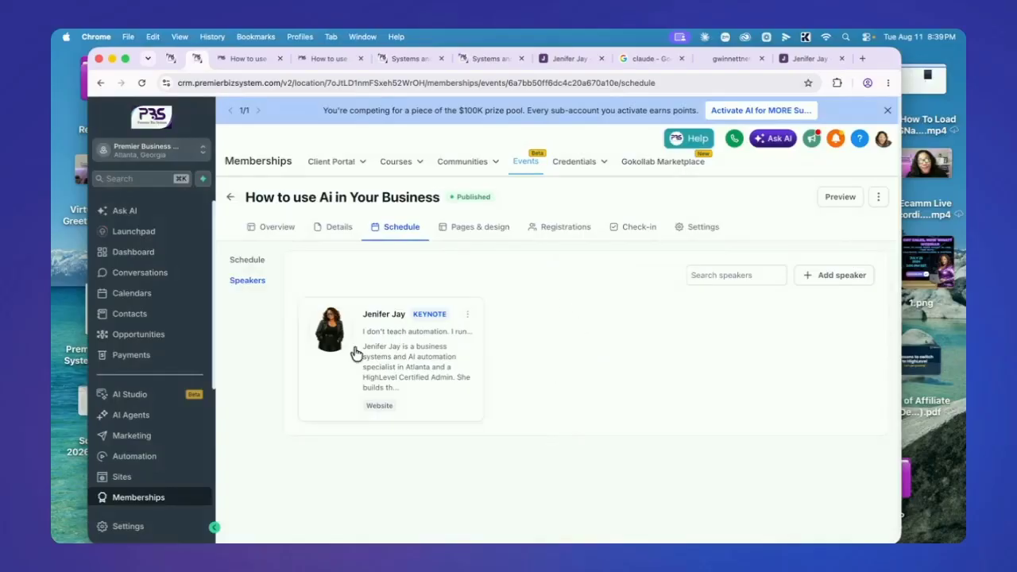
Re-save the keynote speaker's details unchanged, then go to the event's Pages & design settings
click(467, 314)
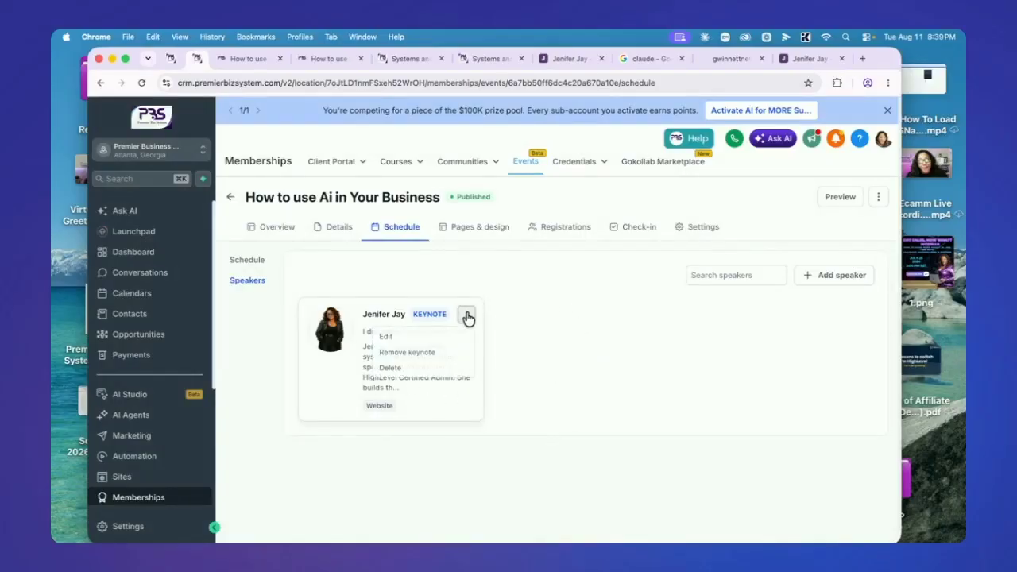
click(384, 337)
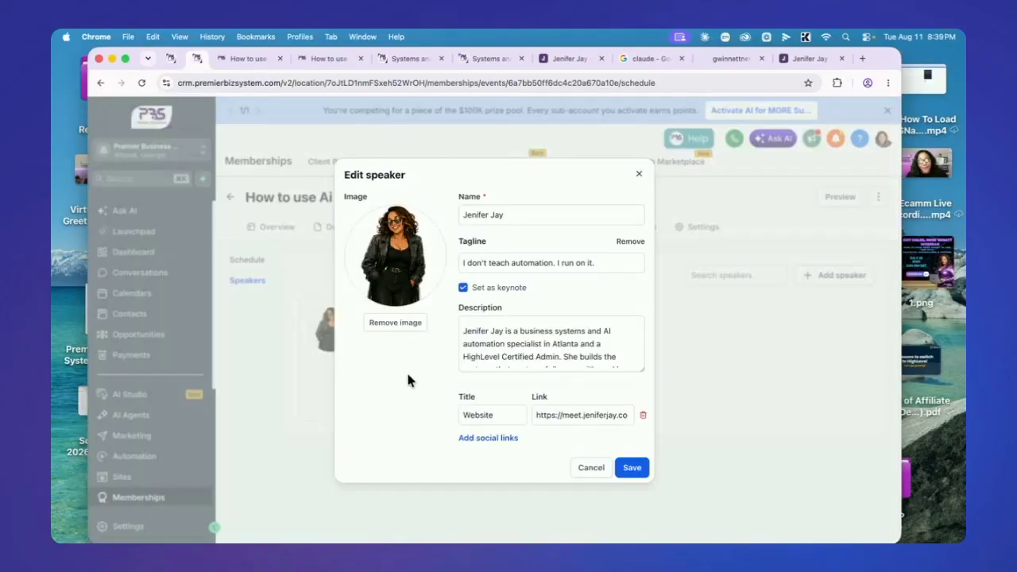
click(641, 369)
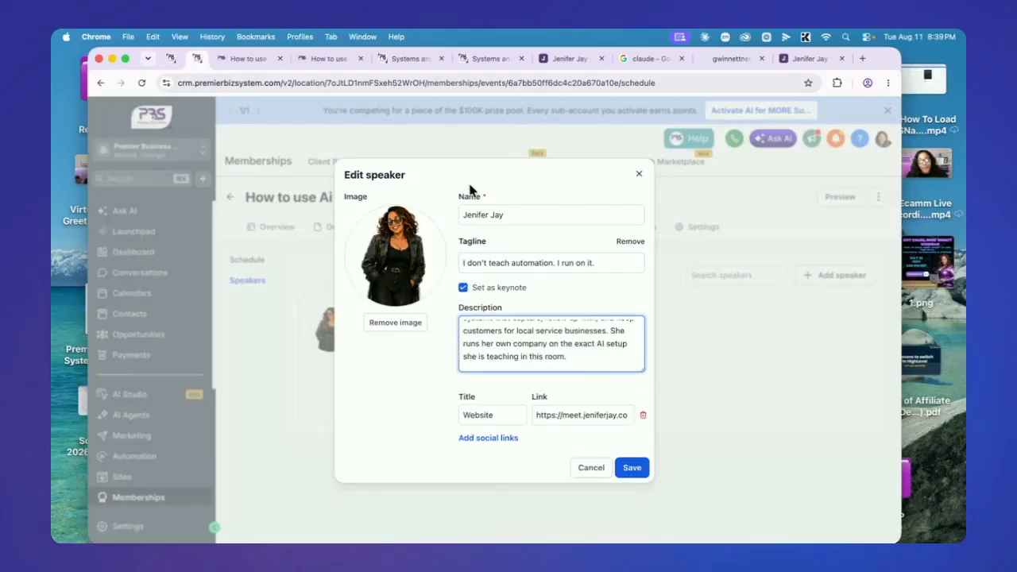
click(632, 467)
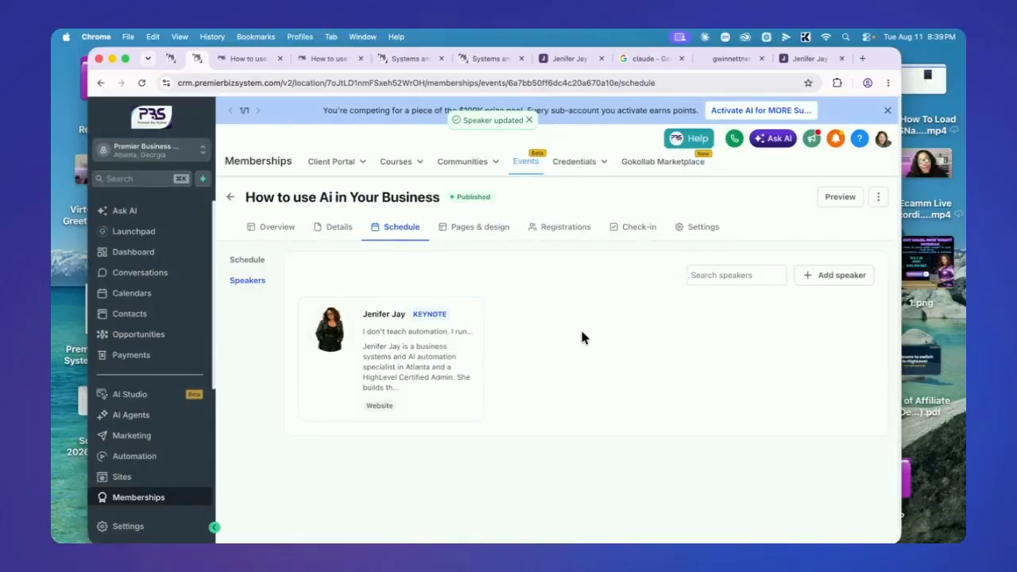
click(489, 236)
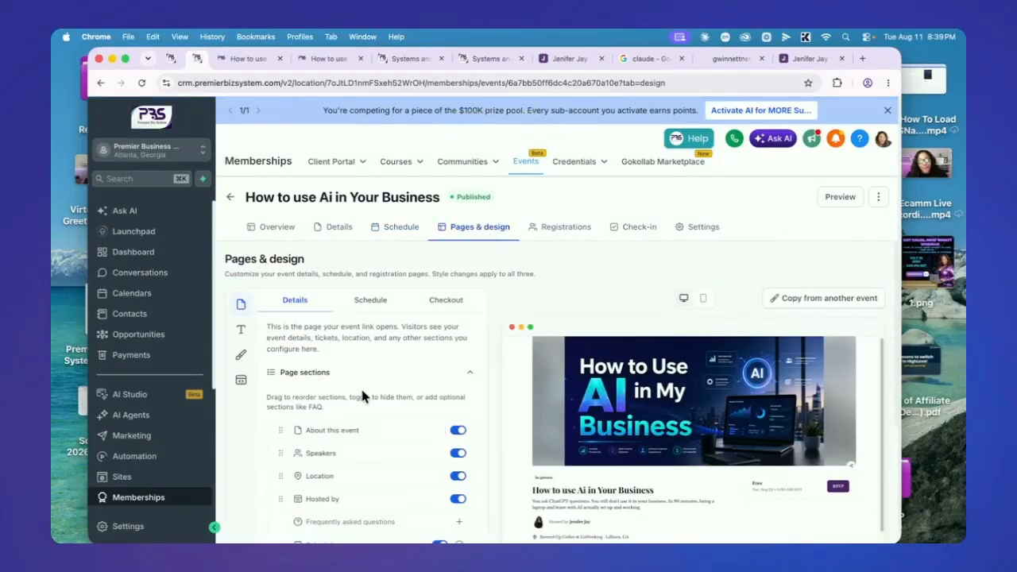
Show the event page's Style settings: Light mode, Comfortable density and Soft corners
scroll(364, 405, down, 1)
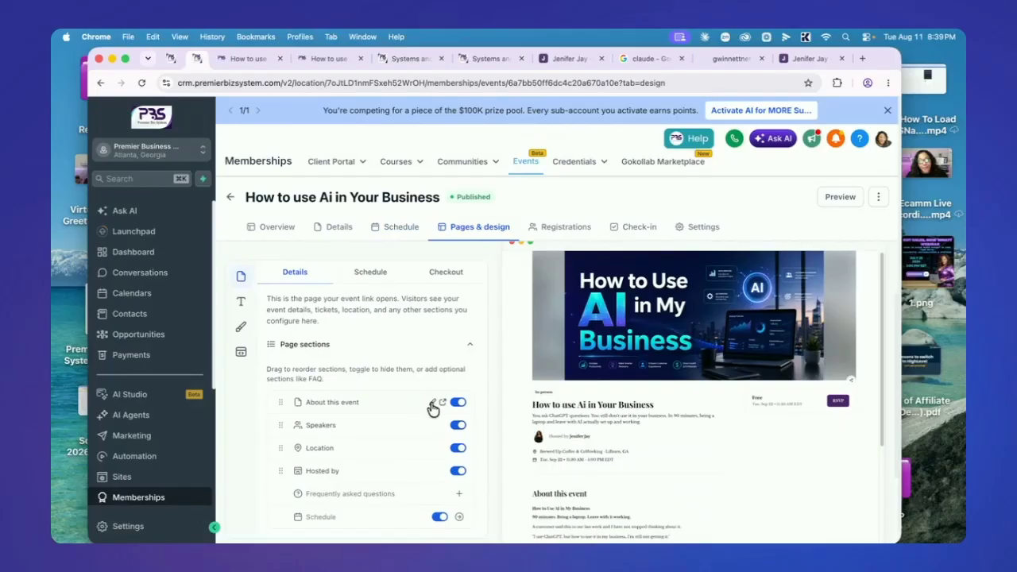
click(433, 406)
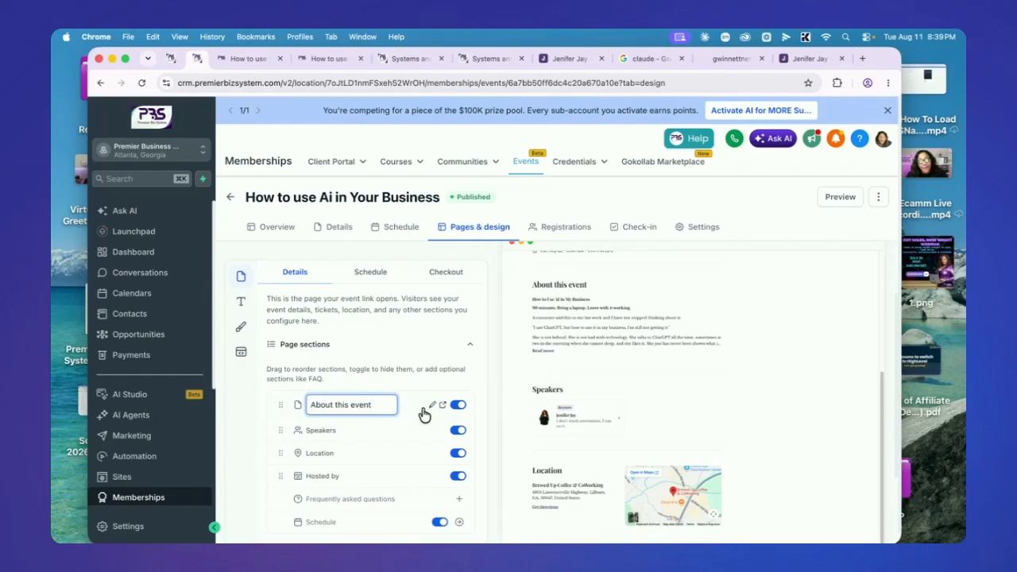
click(243, 327)
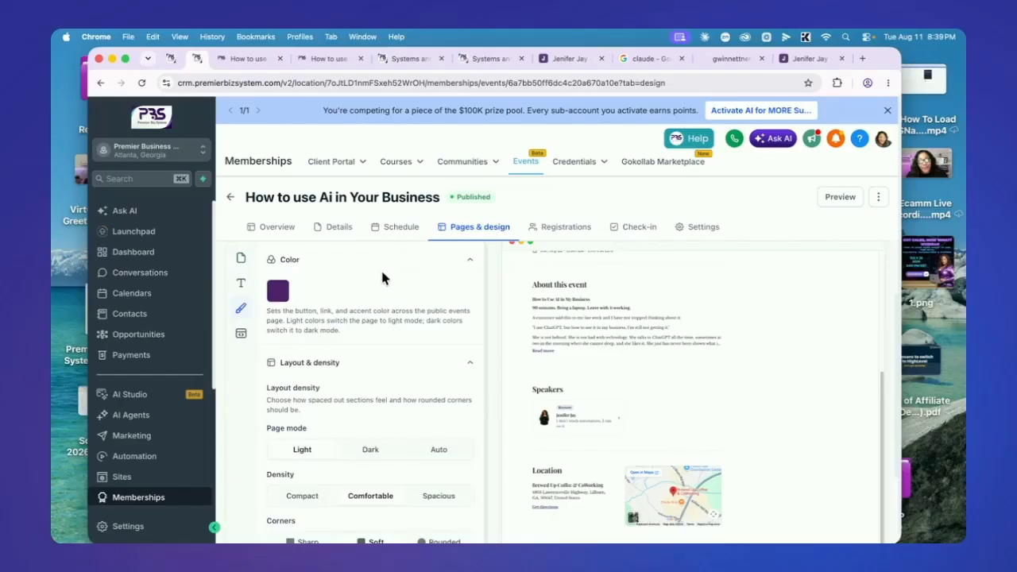
scroll(333, 296, down, 4)
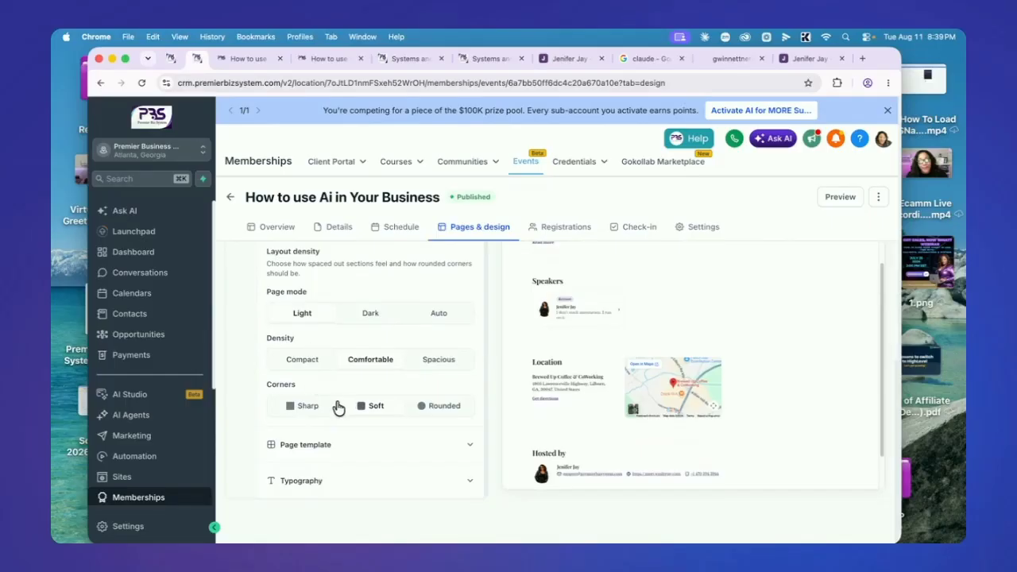
Set the event pages to Auto page mode, keeping Comfortable density
click(370, 315)
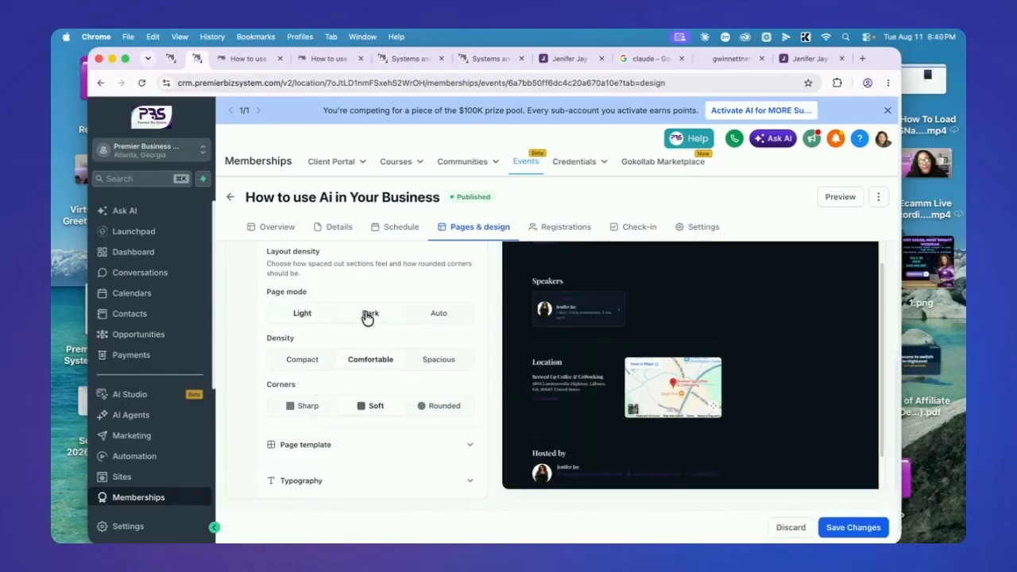
click(310, 318)
click(435, 315)
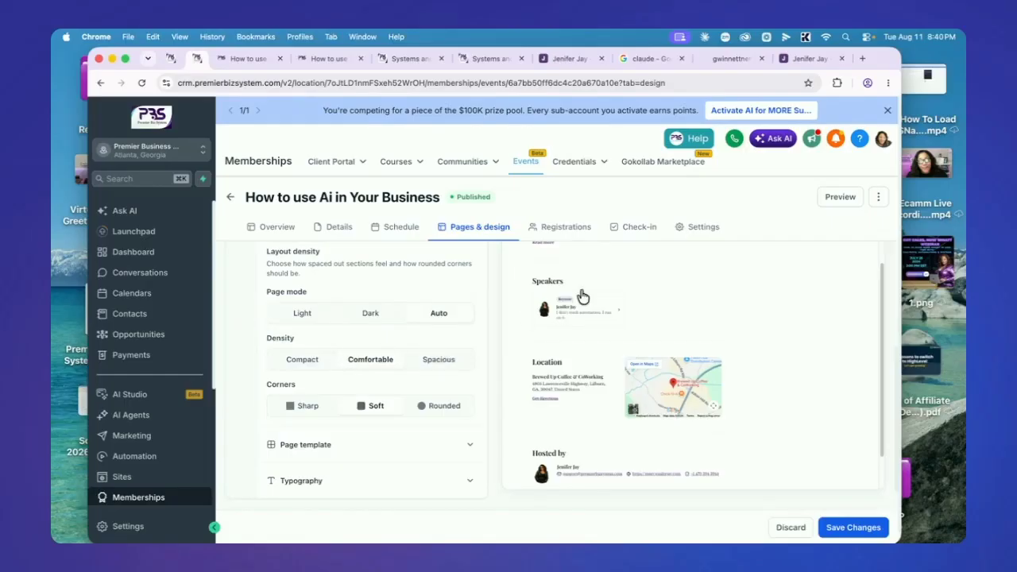
click(301, 360)
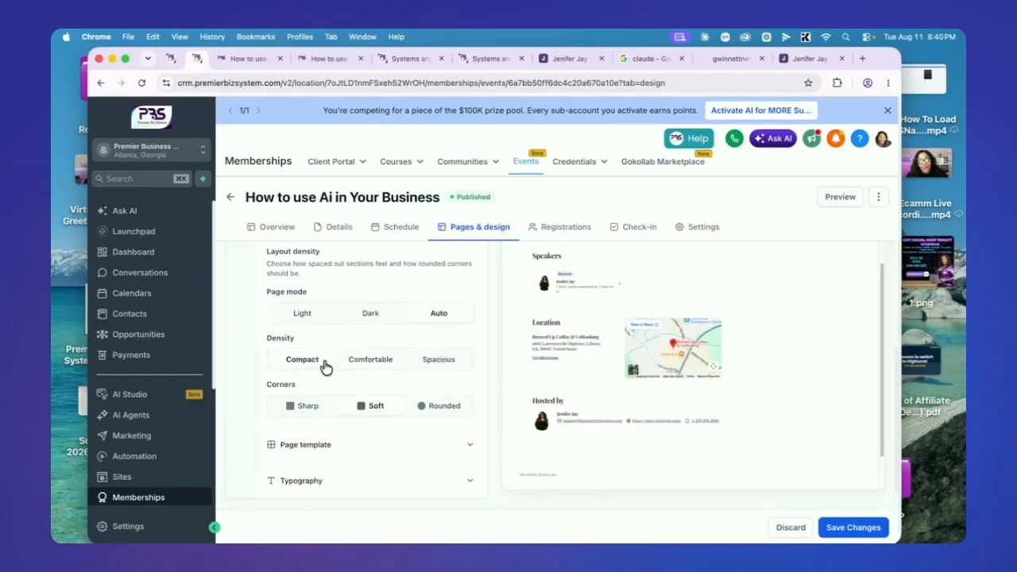
scroll(659, 370, up, 2)
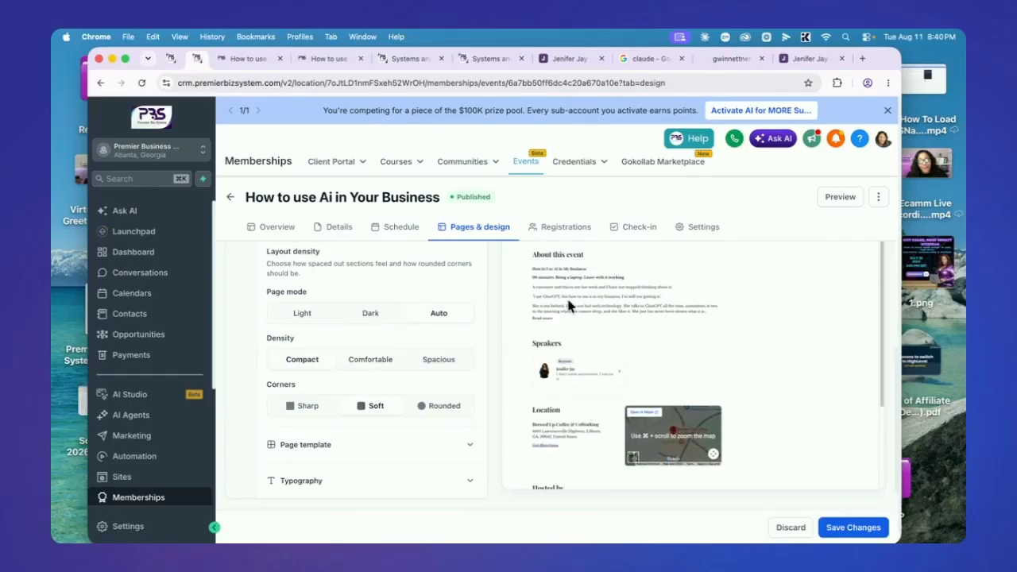
click(374, 361)
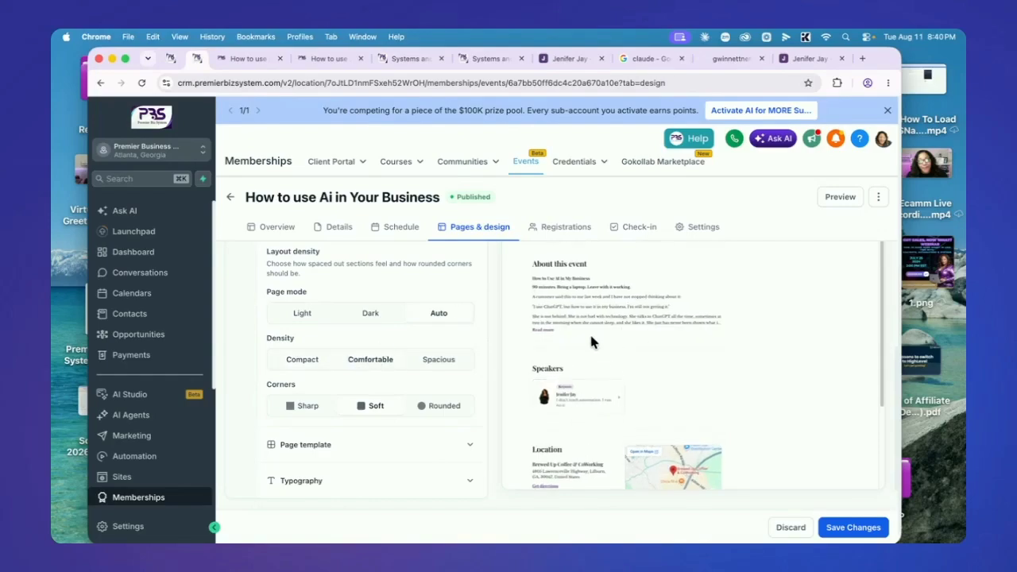
click(403, 445)
scroll(408, 432, down, 3)
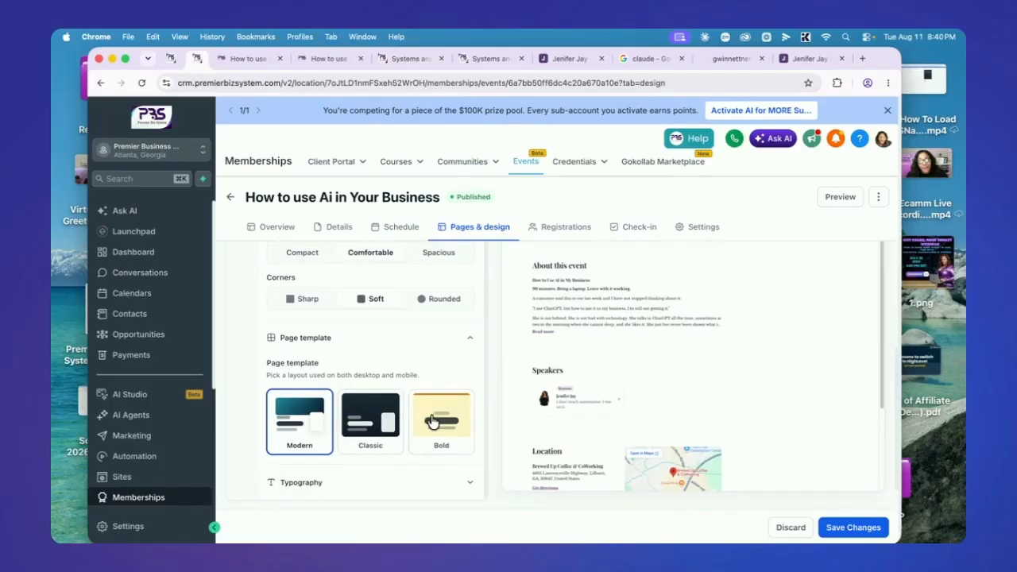
scroll(387, 421, down, 1)
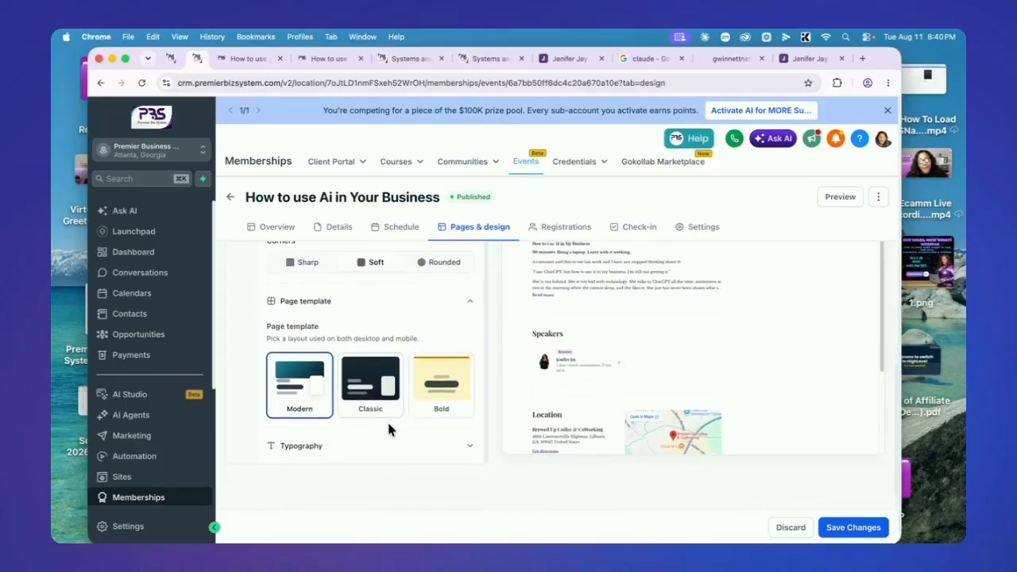
Choose Work Sans as the body font and save the page design
click(301, 448)
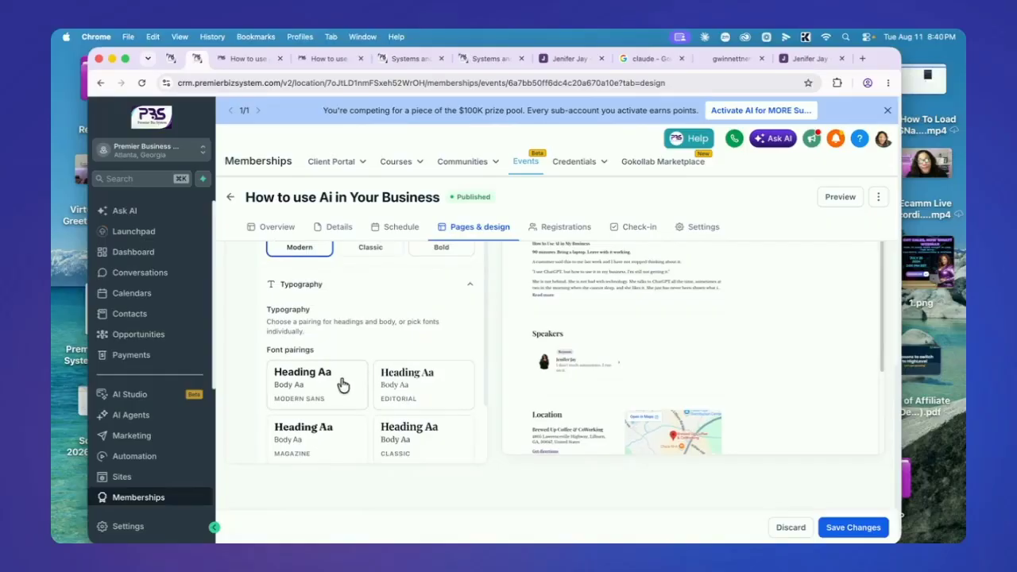
scroll(341, 388, down, 3)
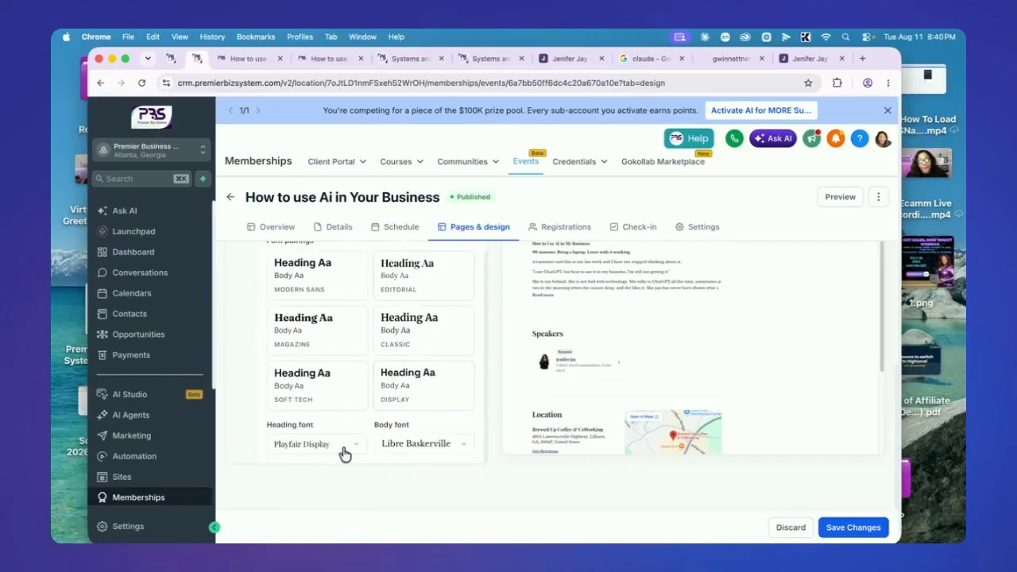
click(410, 449)
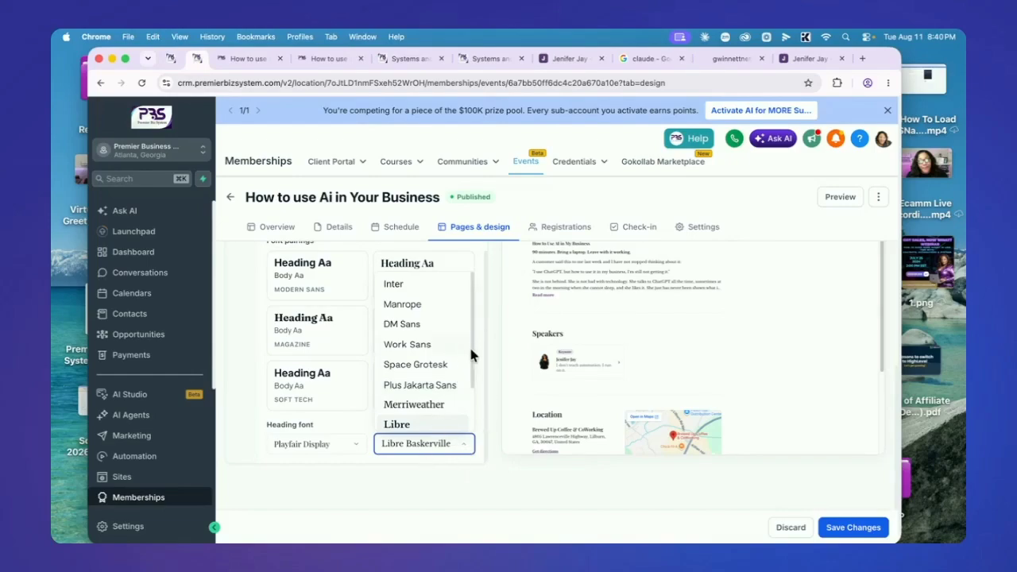
scroll(470, 354, down, 3)
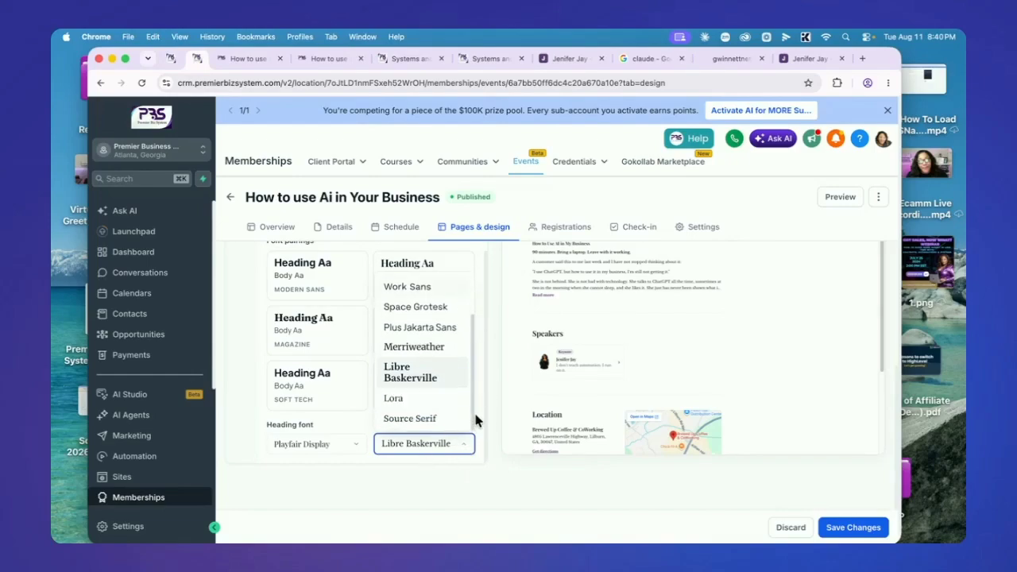
scroll(474, 398, up, 2)
click(419, 347)
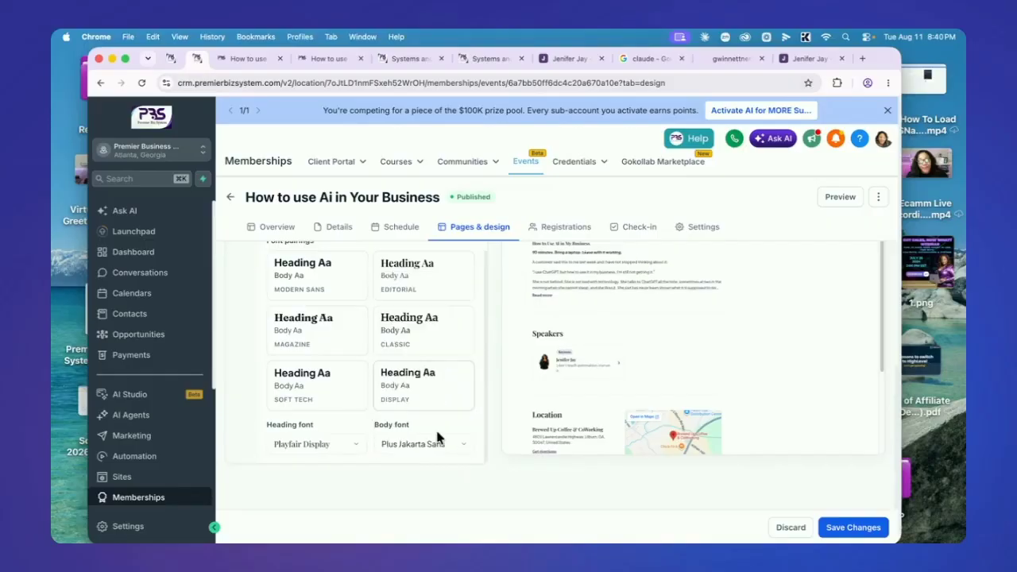
click(429, 446)
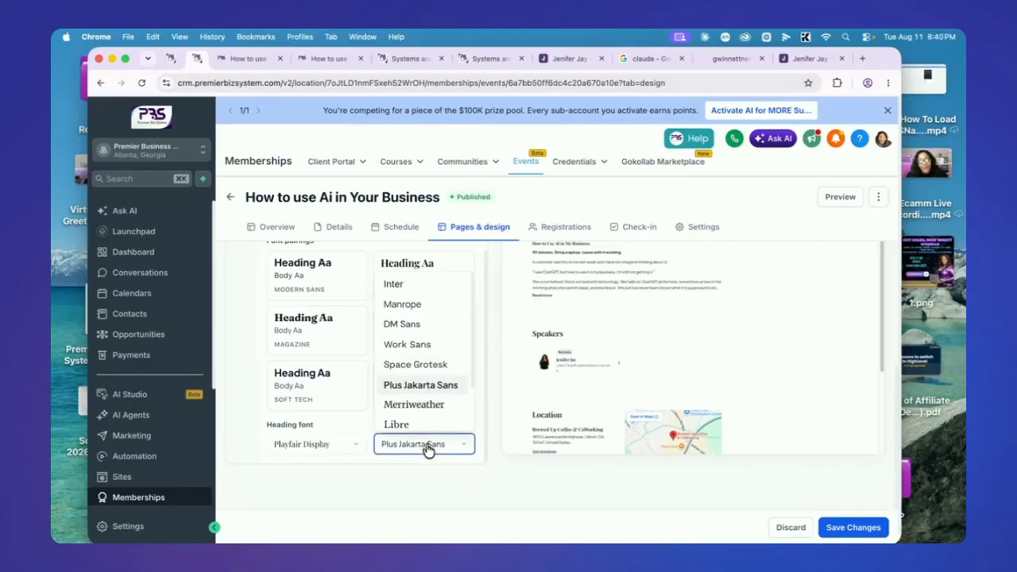
click(407, 342)
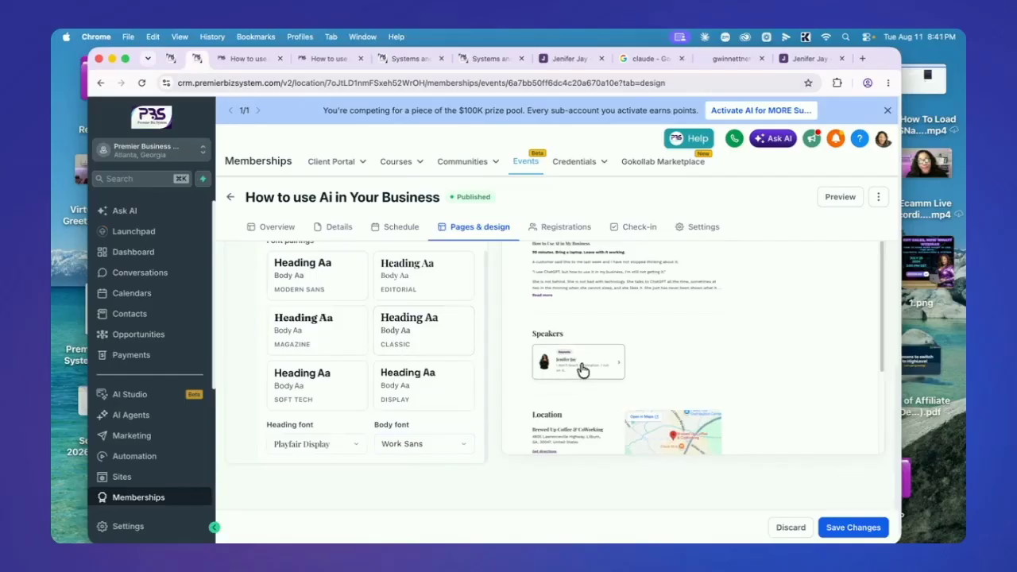
click(859, 527)
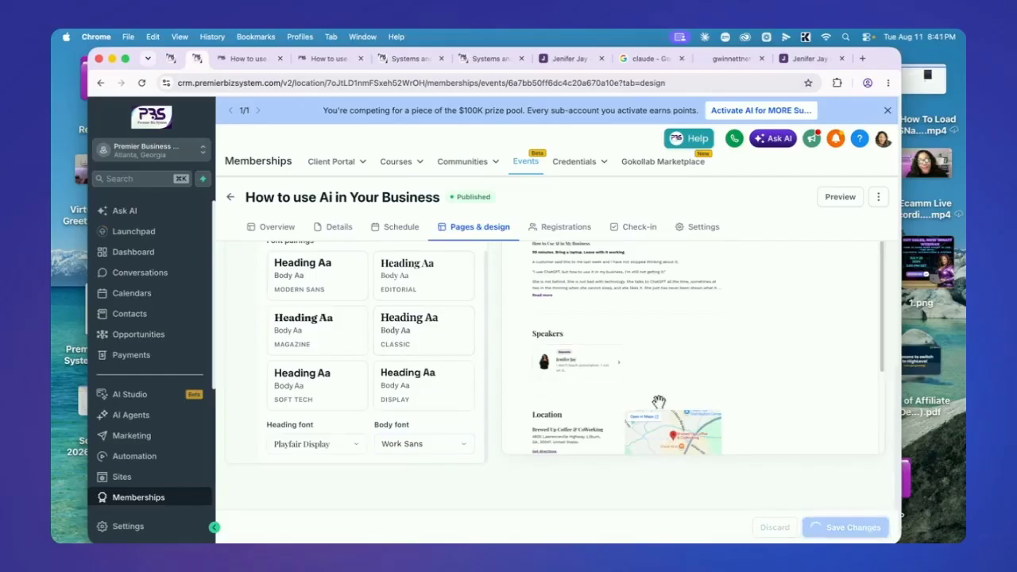
scroll(445, 274, up, 10)
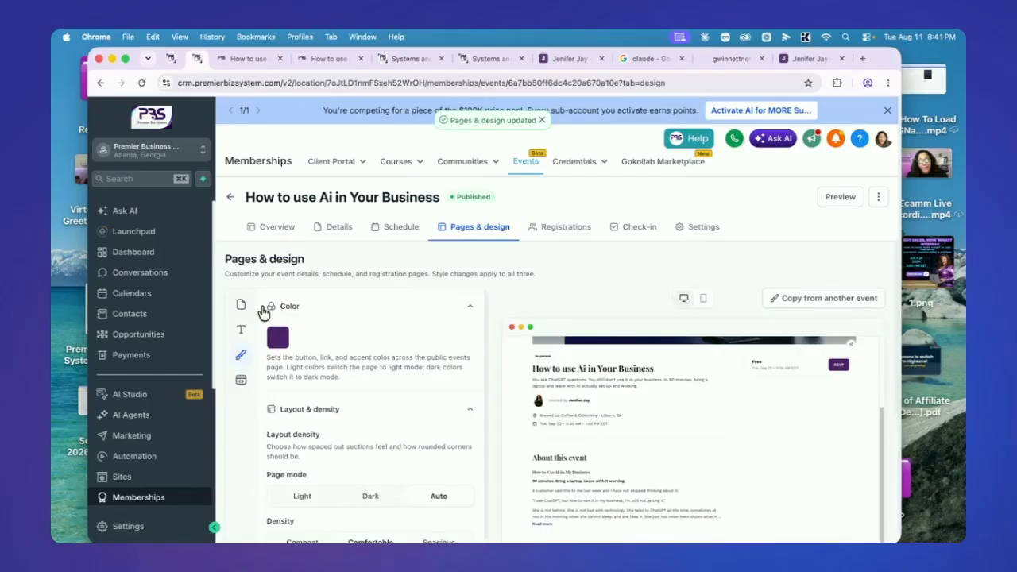
Review the event's check-in table showing 0 of 1 attendees checked in
click(564, 229)
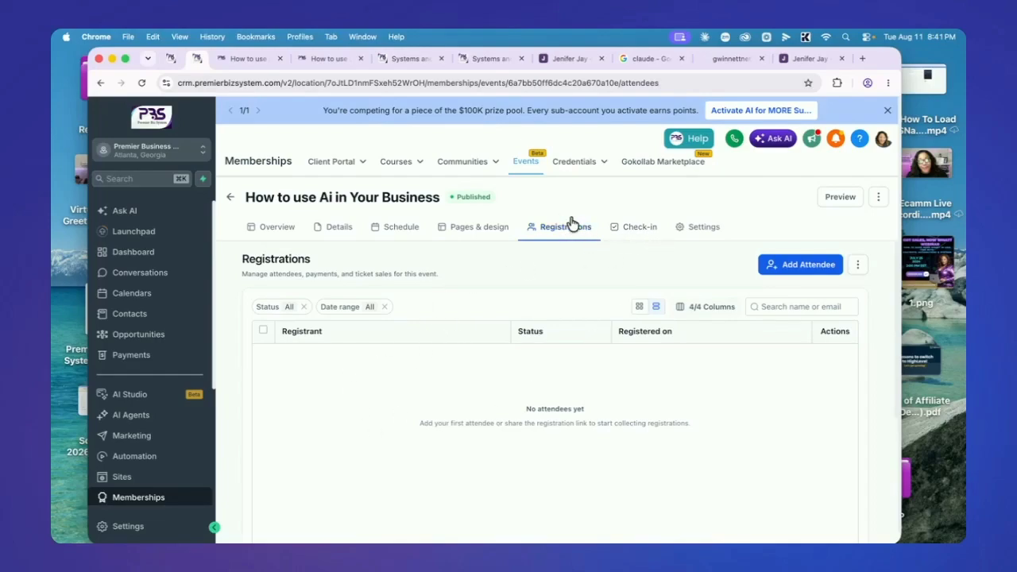
click(628, 232)
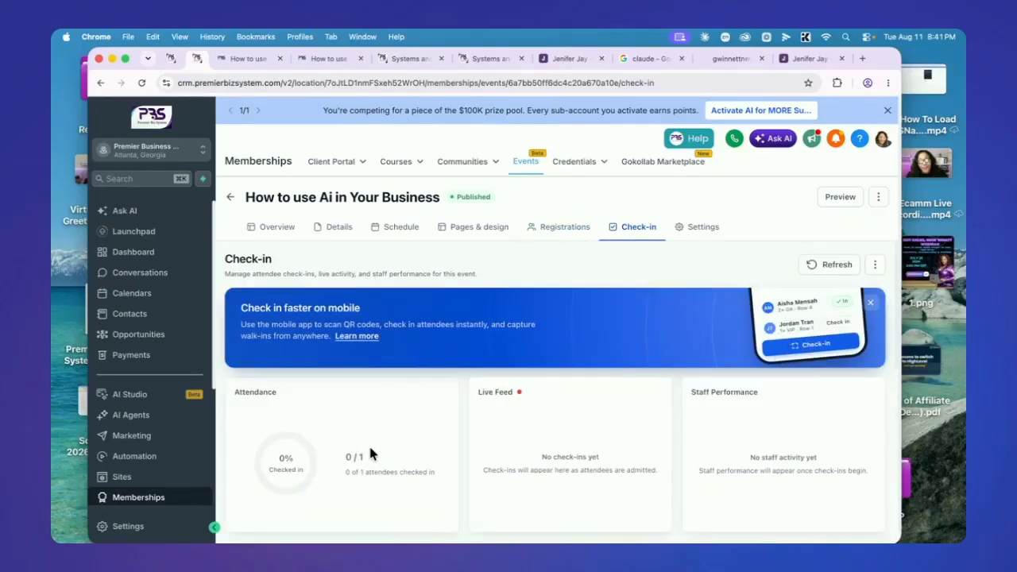
scroll(531, 426, down, 3)
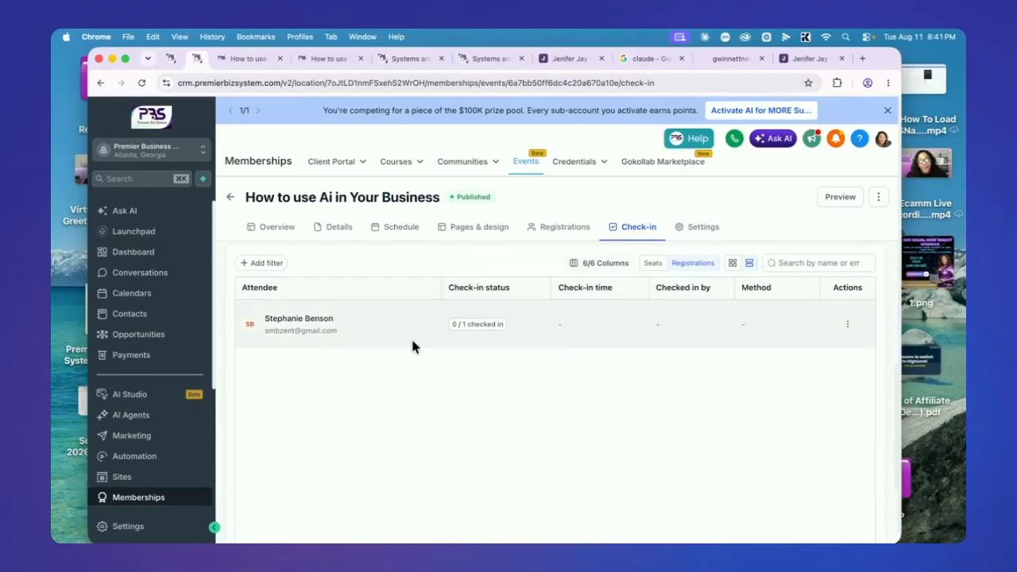
scroll(562, 300, up, 3)
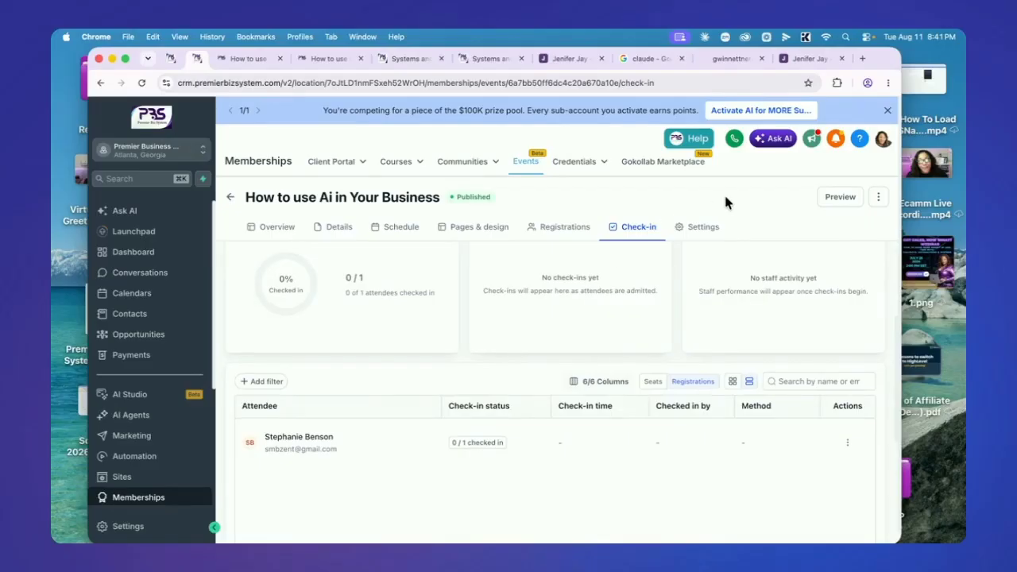
click(704, 227)
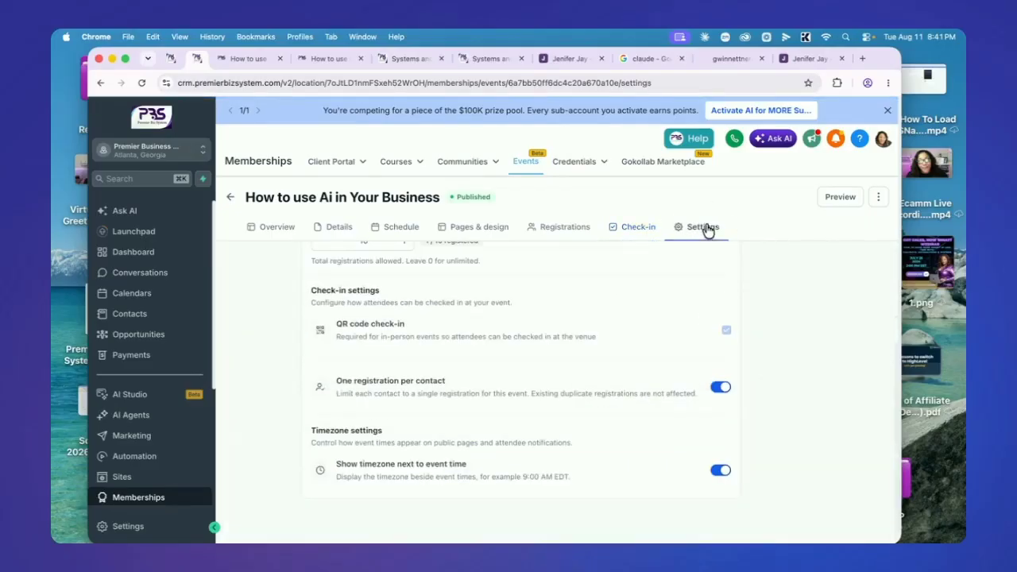
Look over the Registration settings, then show the event's Notification settings
scroll(484, 357, up, 2)
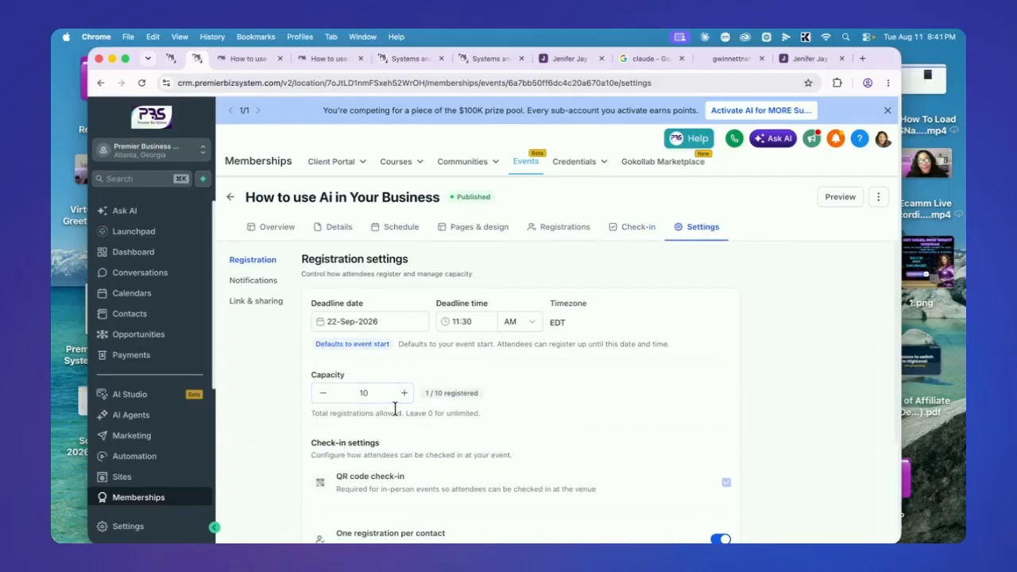
scroll(397, 405, down, 2)
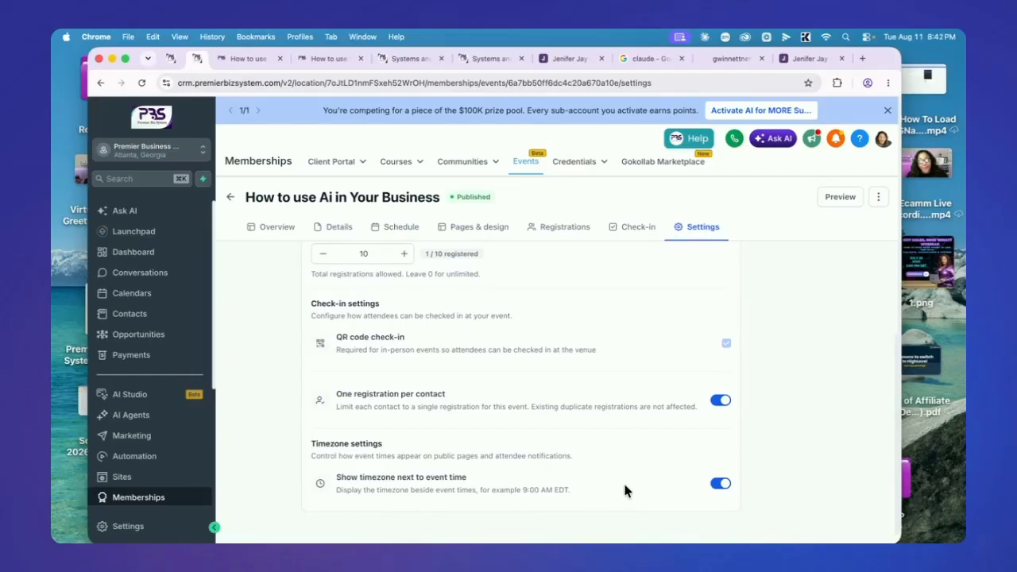
scroll(388, 412, up, 3)
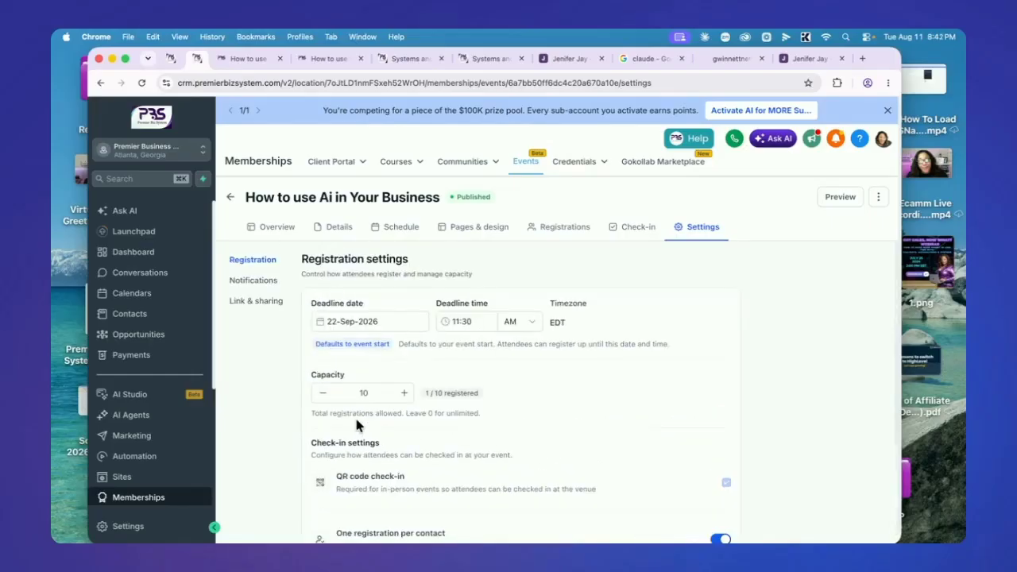
click(253, 280)
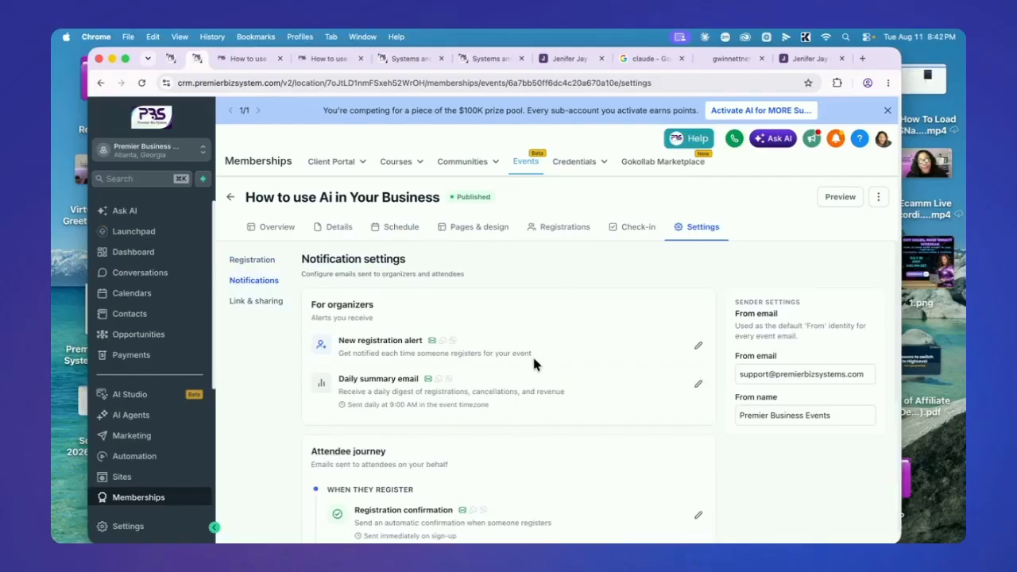
scroll(531, 353, down, 3)
scroll(524, 363, down, 4)
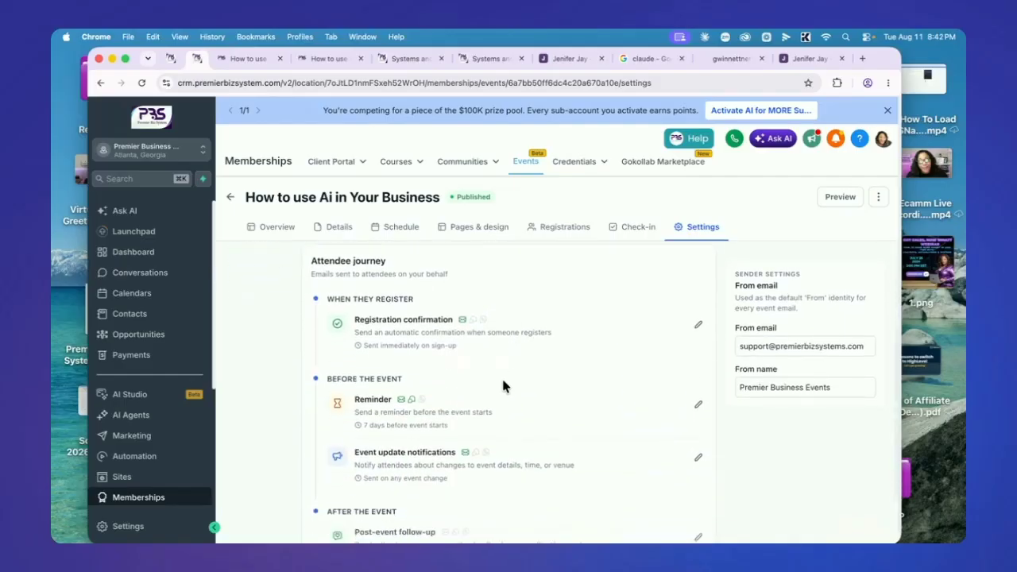
scroll(516, 382, up, 6)
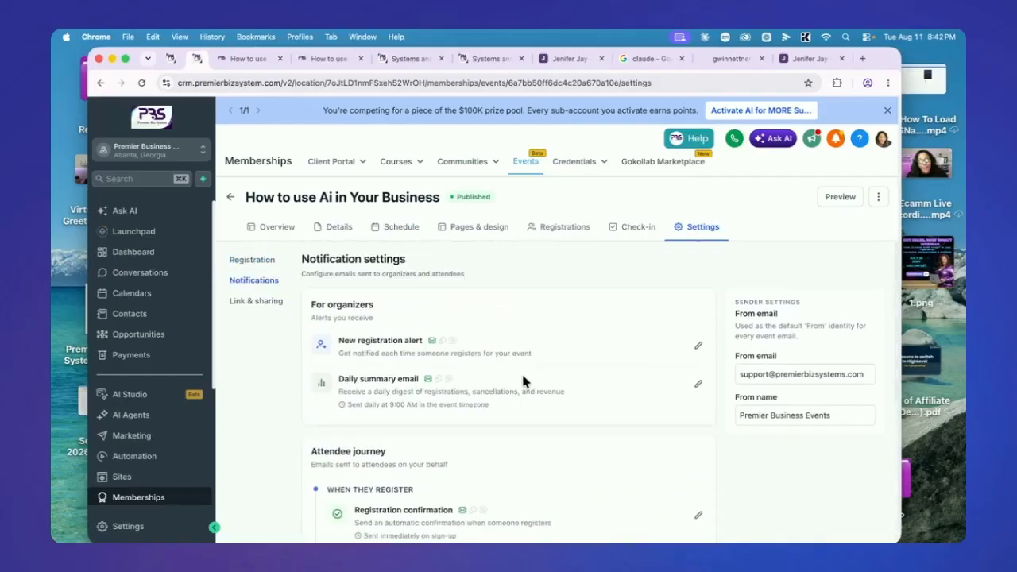
scroll(523, 380, down, 7)
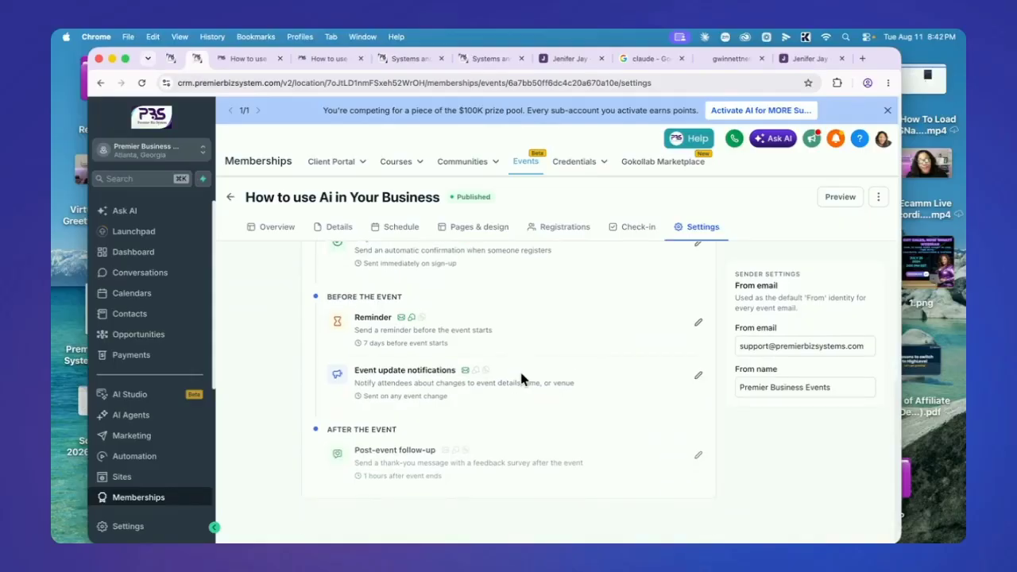
scroll(522, 379, up, 6)
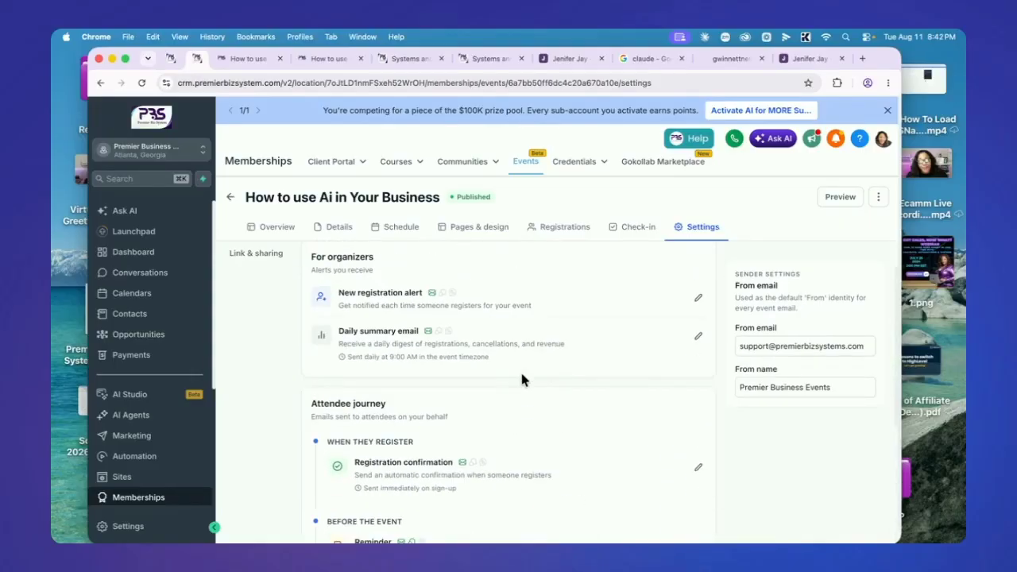
scroll(521, 379, down, 3)
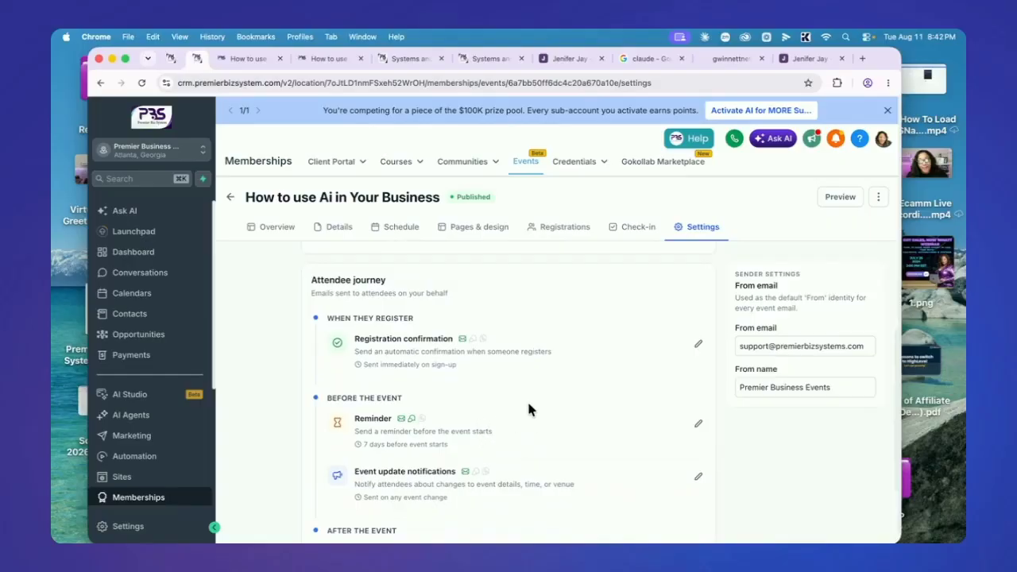
scroll(563, 393, down, 1)
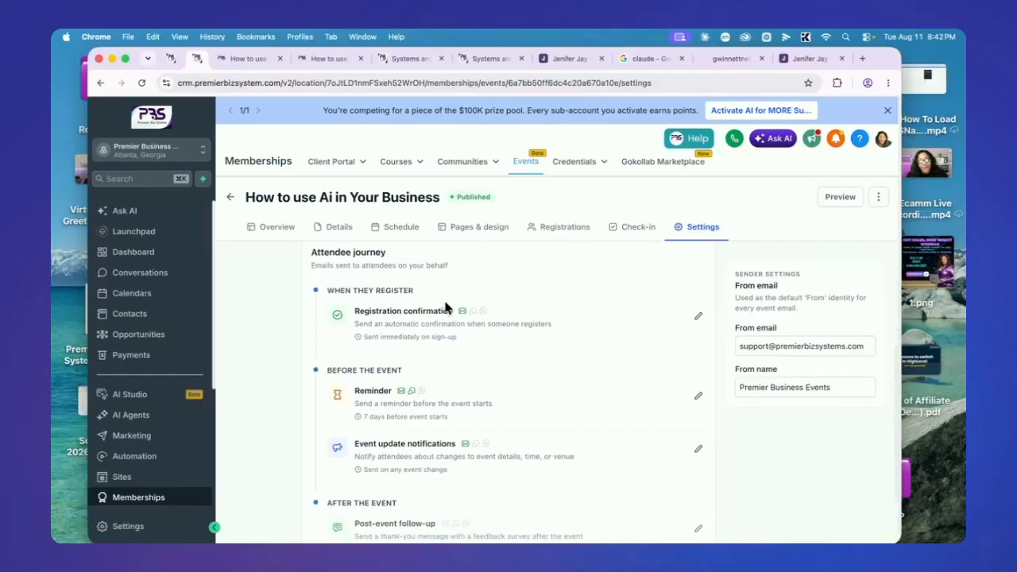
click(698, 315)
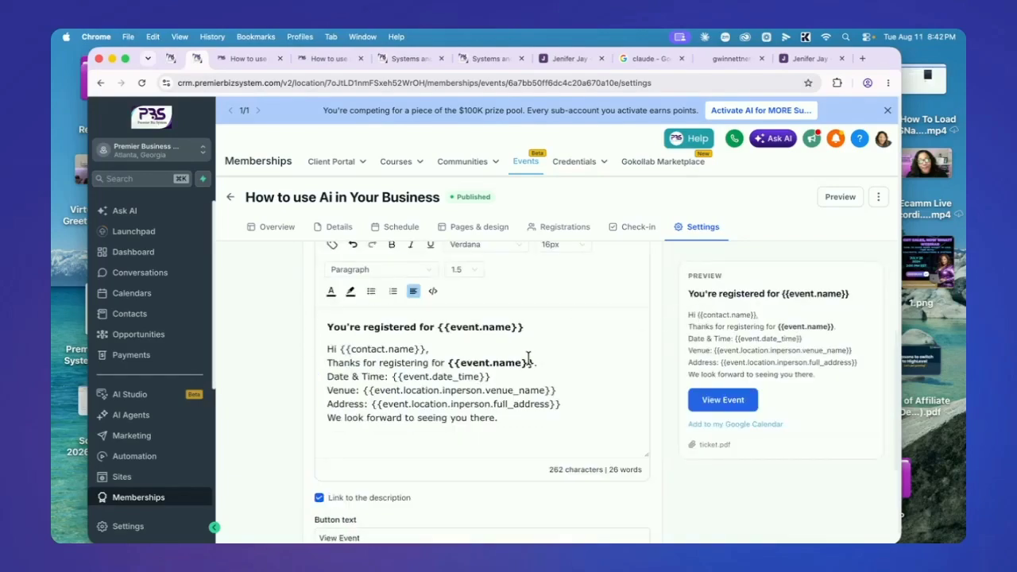
Enable the SMS version of the registration confirmation and save it
scroll(503, 395, down, 3)
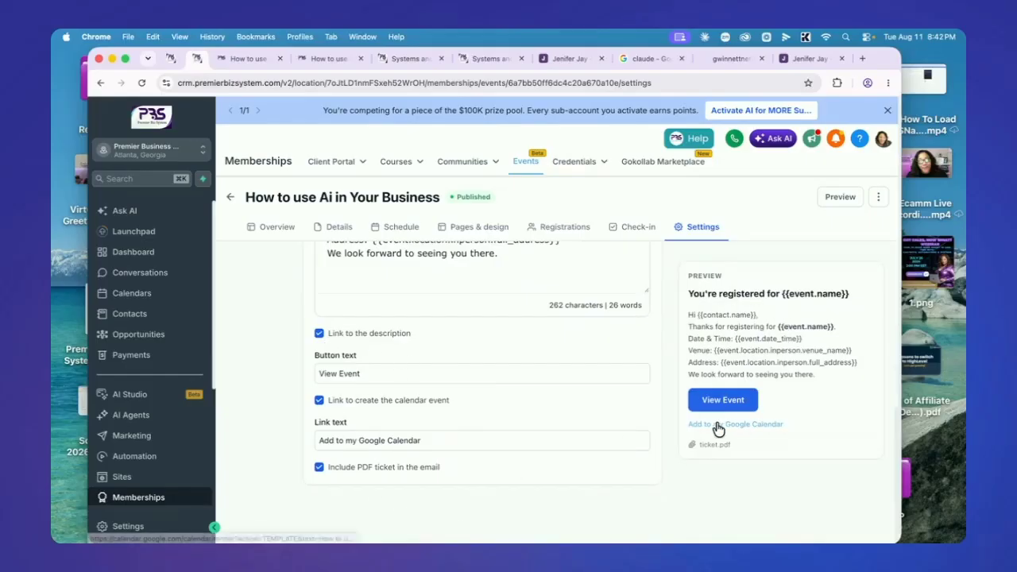
scroll(548, 388, up, 2)
scroll(548, 392, up, 4)
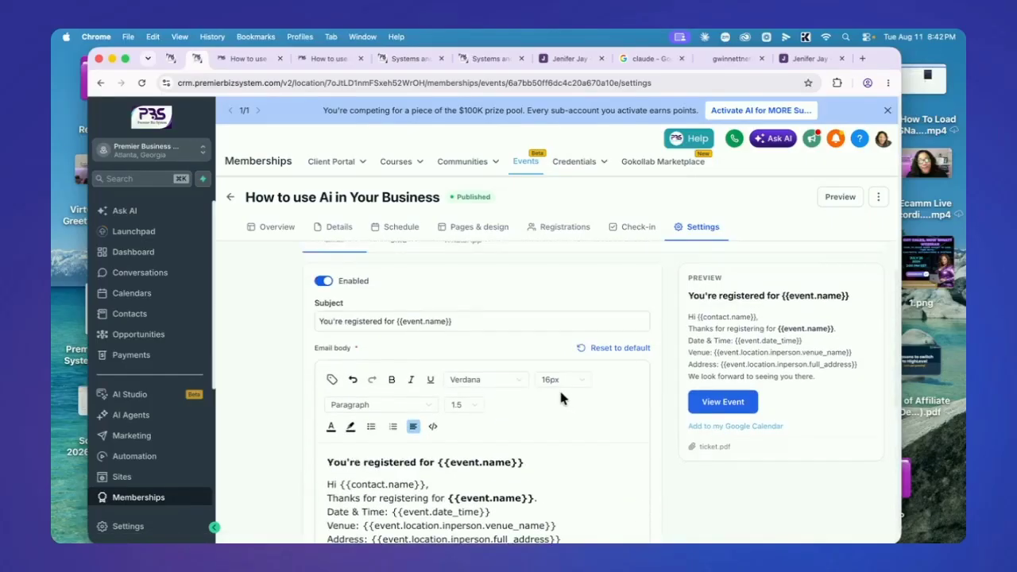
scroll(375, 309, up, 2)
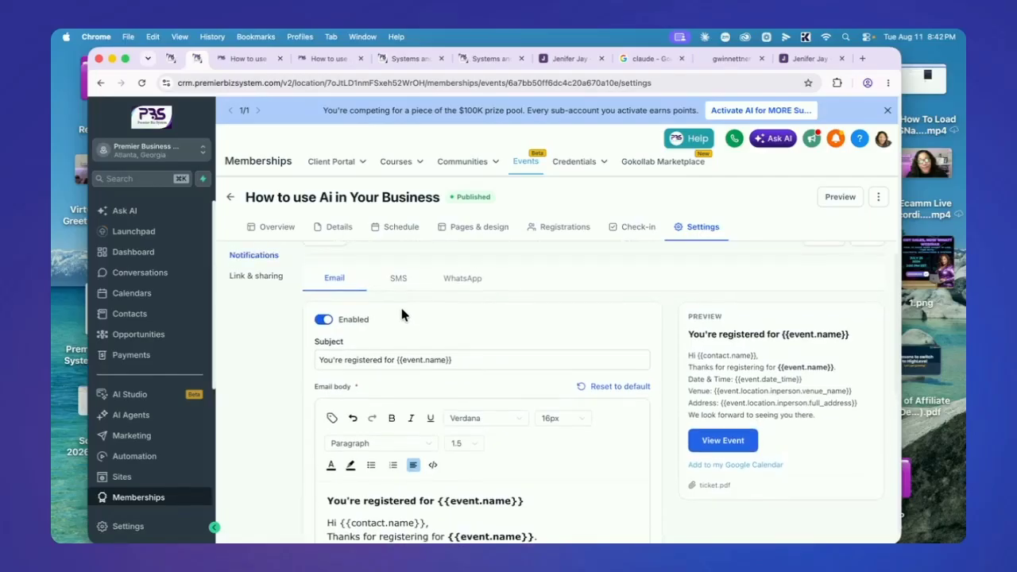
click(398, 282)
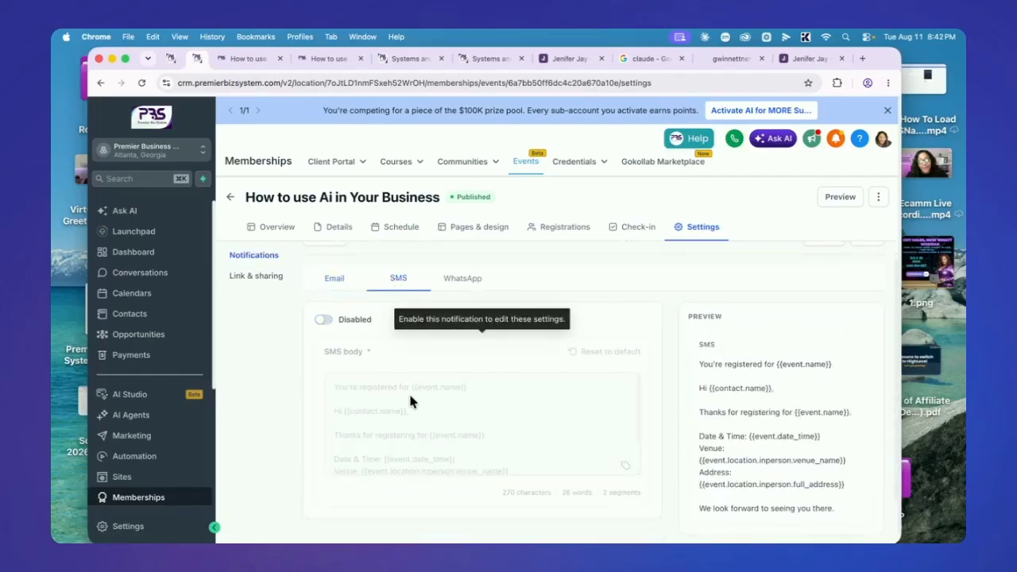
click(322, 319)
scroll(540, 380, down, 2)
scroll(523, 387, down, 2)
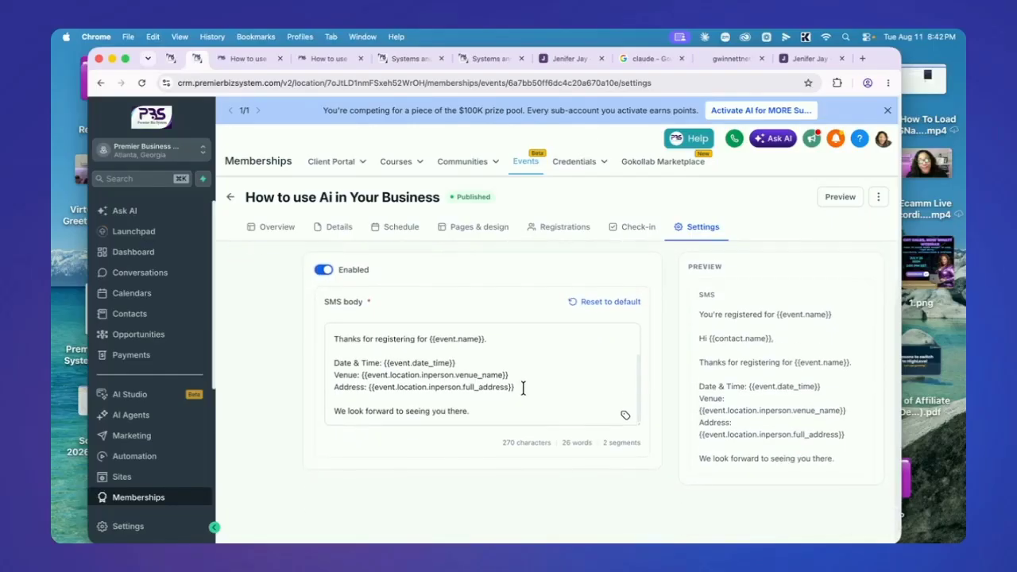
scroll(476, 373, up, 4)
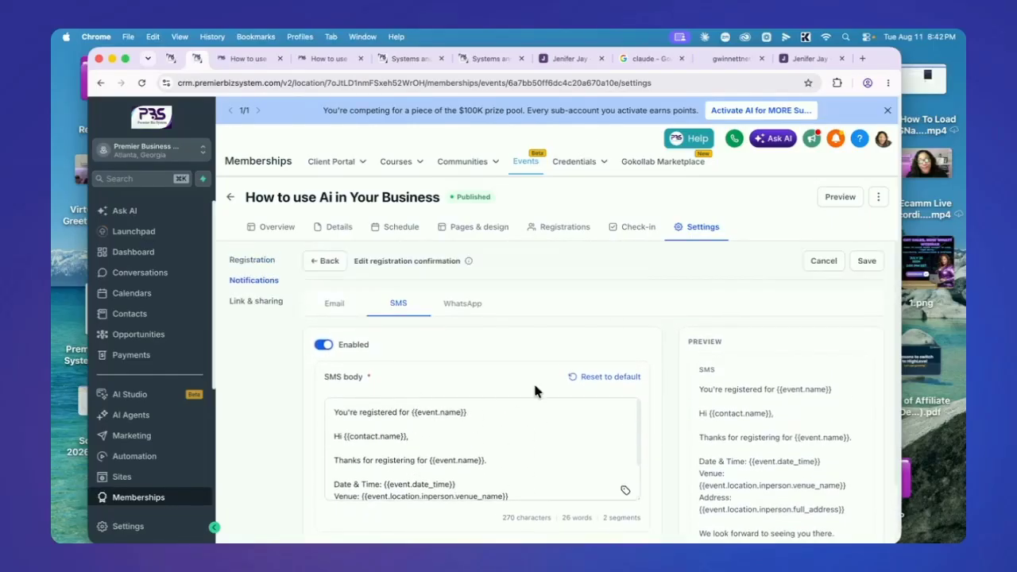
click(864, 261)
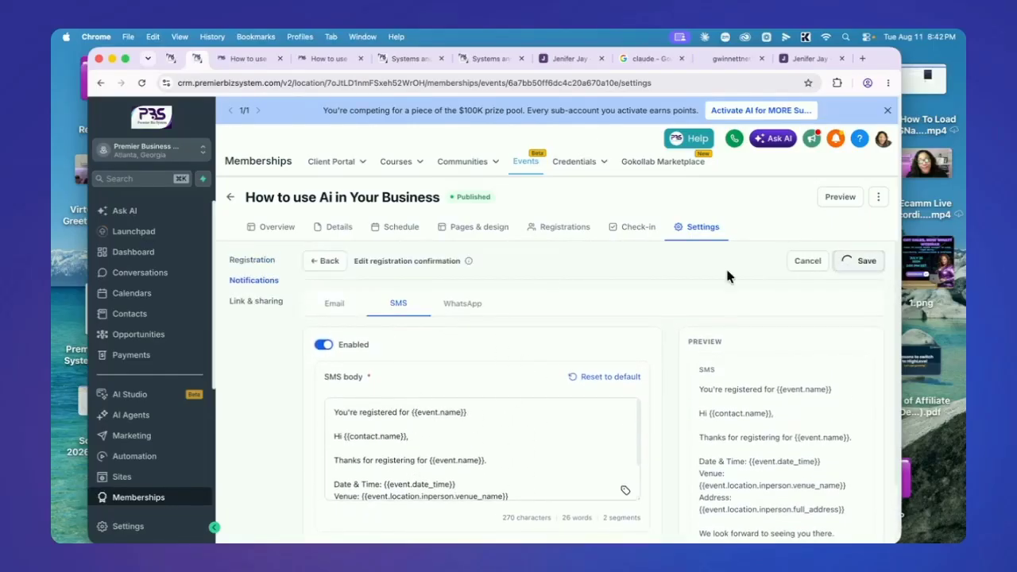
click(314, 261)
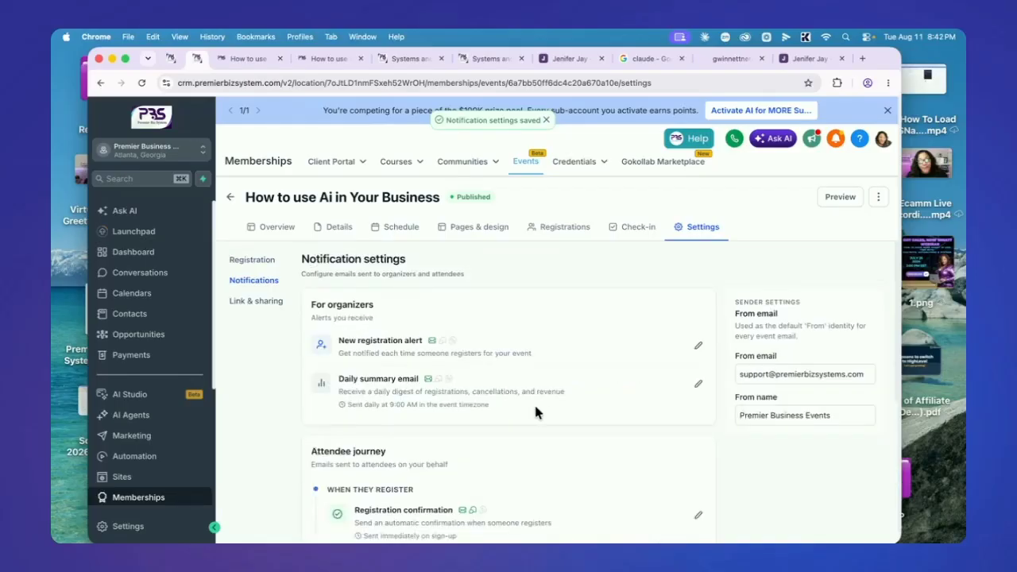
Open the event reminder notification with its 3-day, 1-day and 2-hour reminders
scroll(535, 412, down, 3)
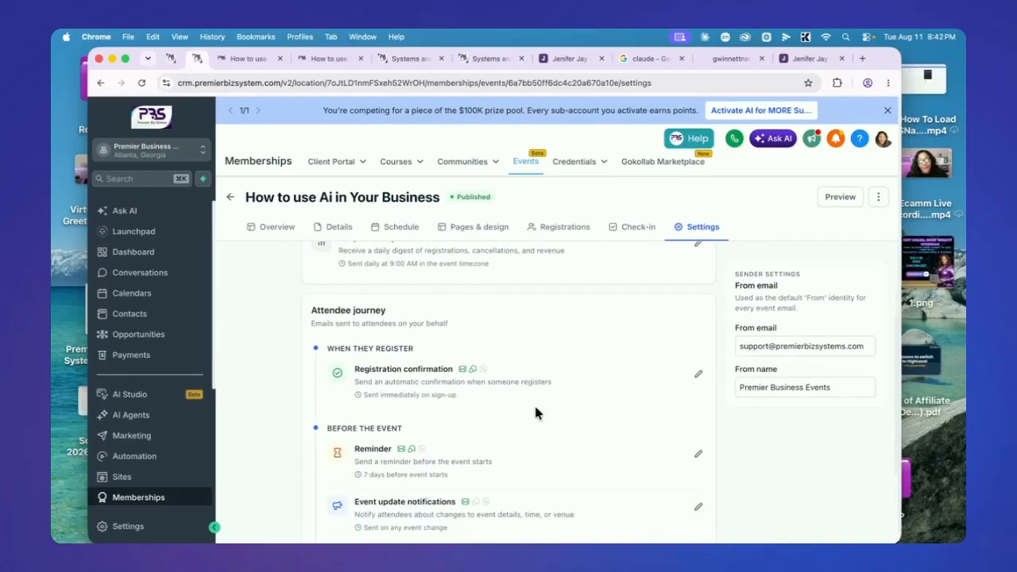
scroll(532, 393, down, 1)
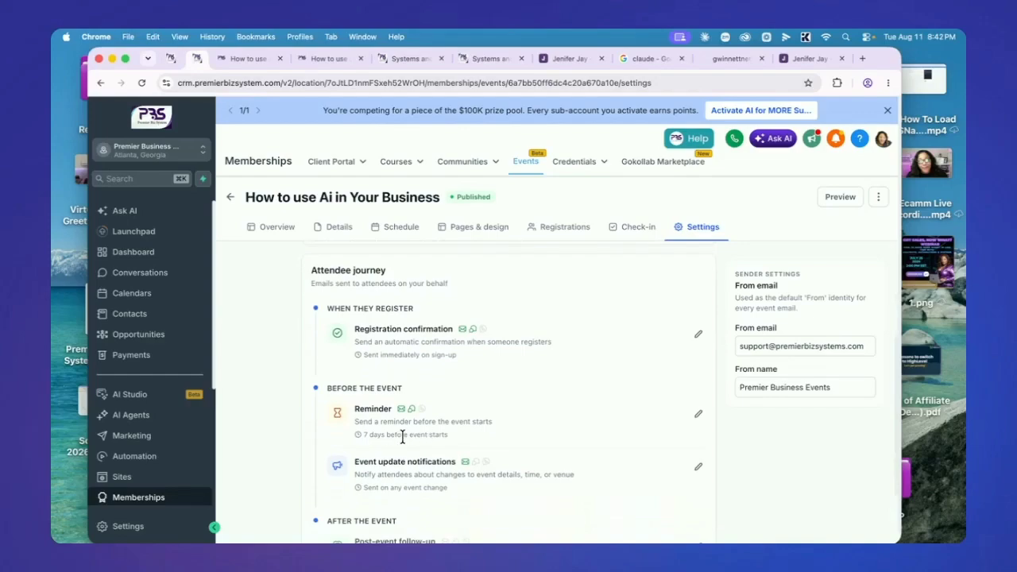
click(699, 415)
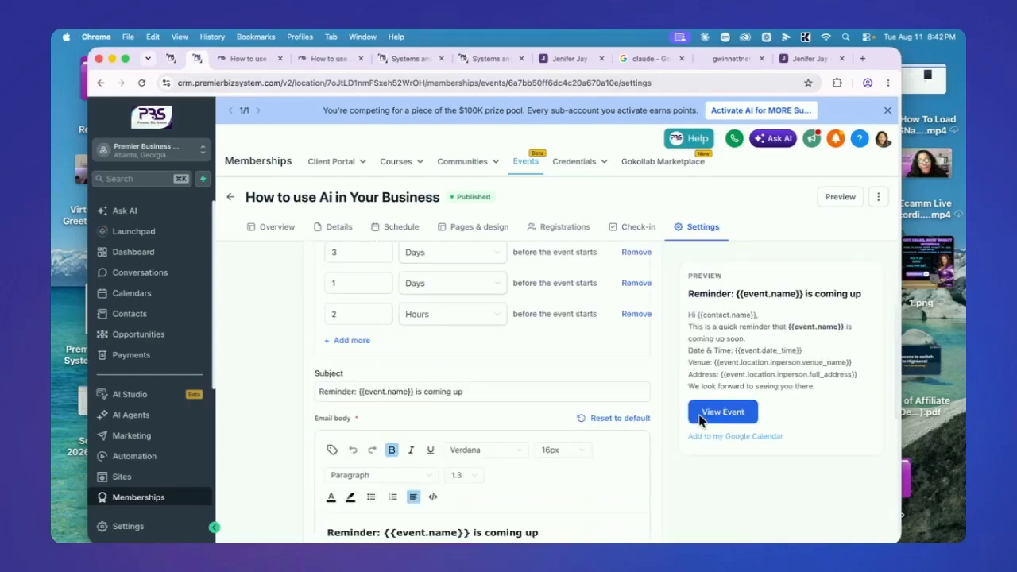
Read through the full email reminder message body
scroll(389, 342, up, 3)
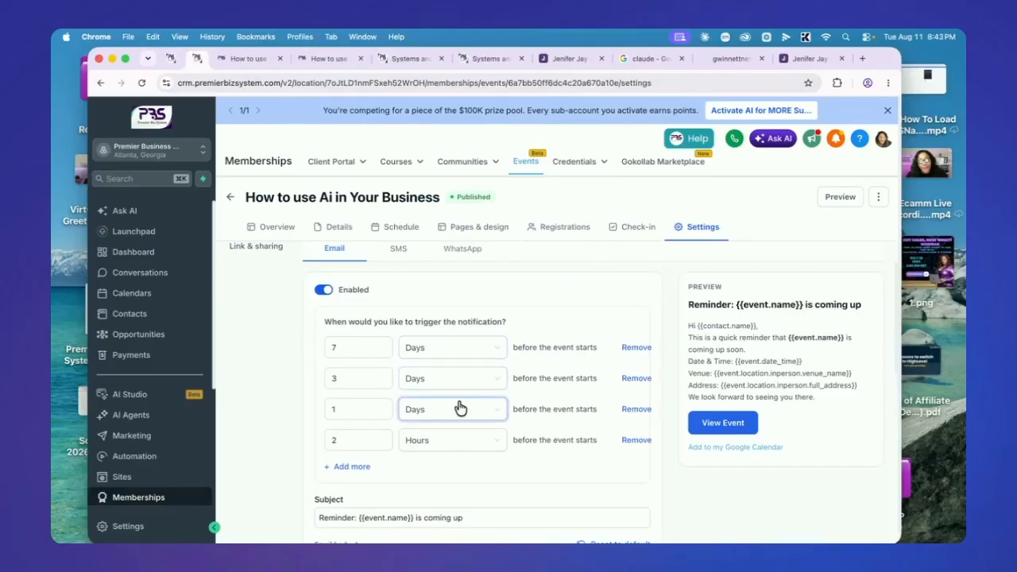
scroll(496, 421, down, 3)
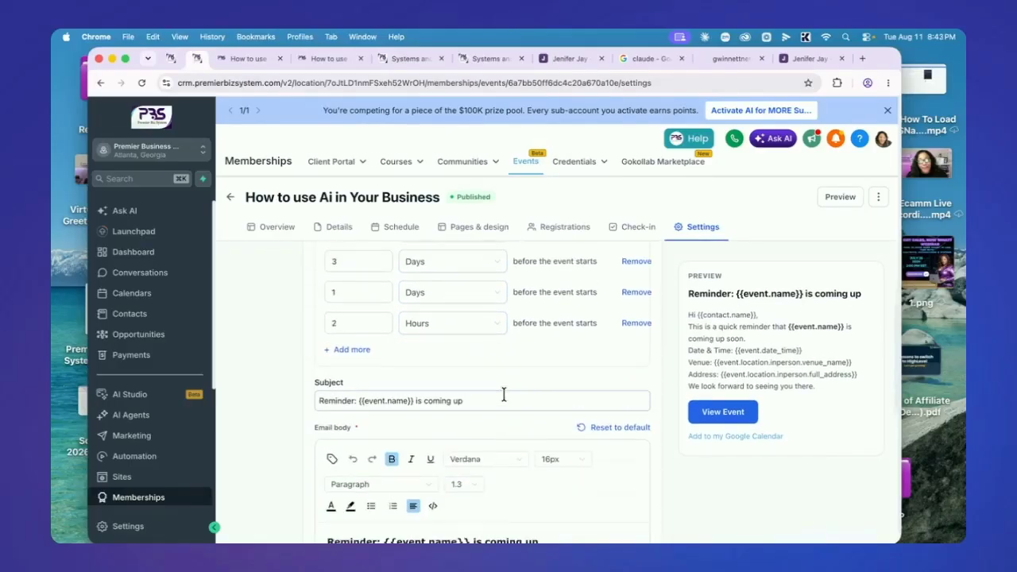
scroll(515, 385, down, 1)
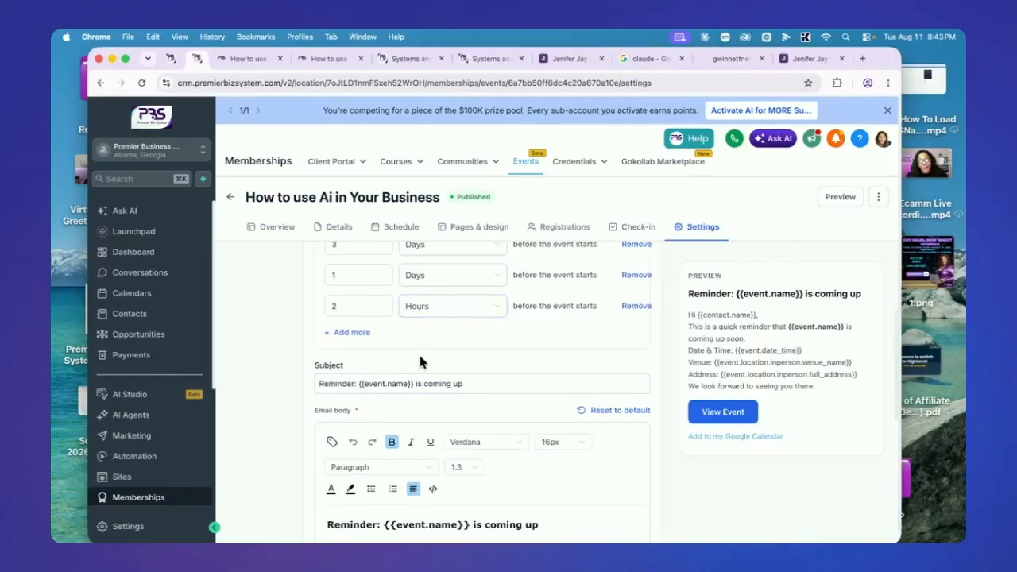
scroll(421, 390, down, 2)
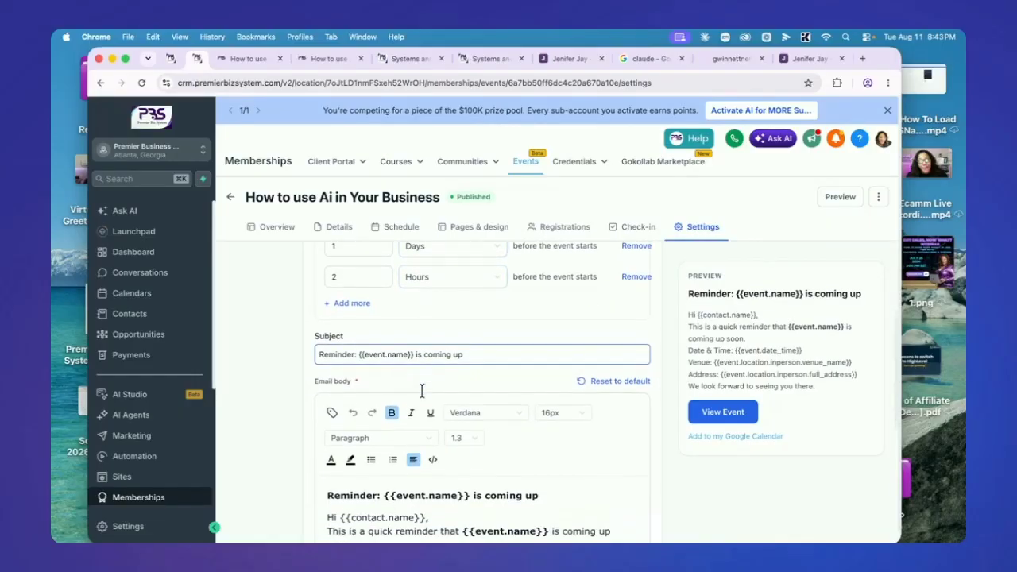
scroll(421, 390, down, 5)
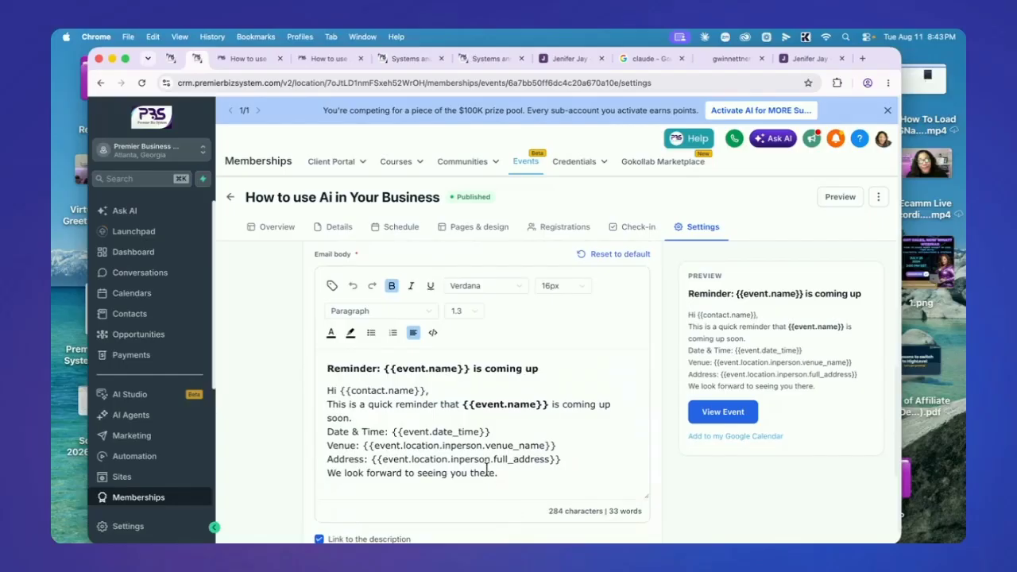
scroll(487, 470, down, 3)
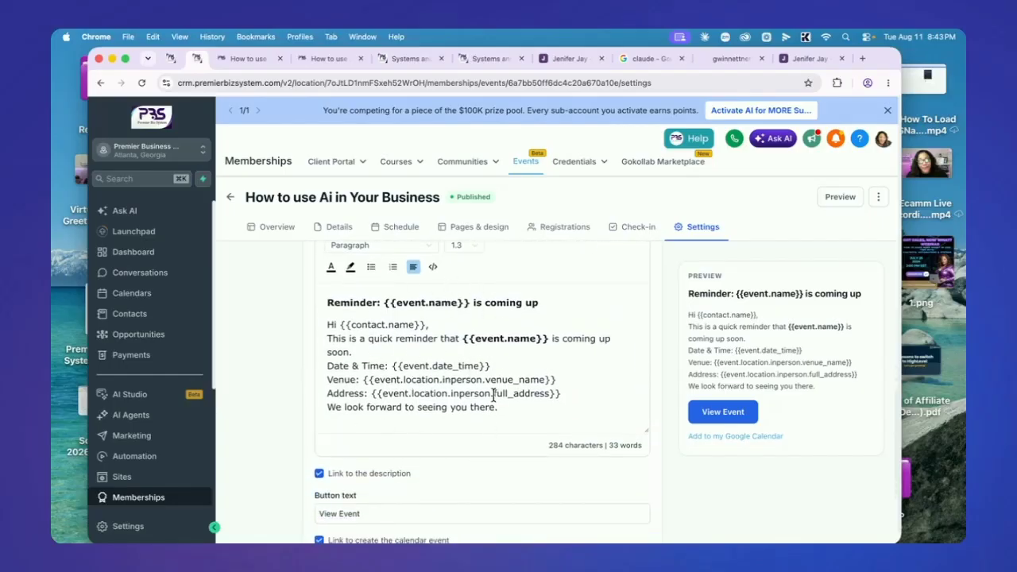
scroll(485, 373, down, 5)
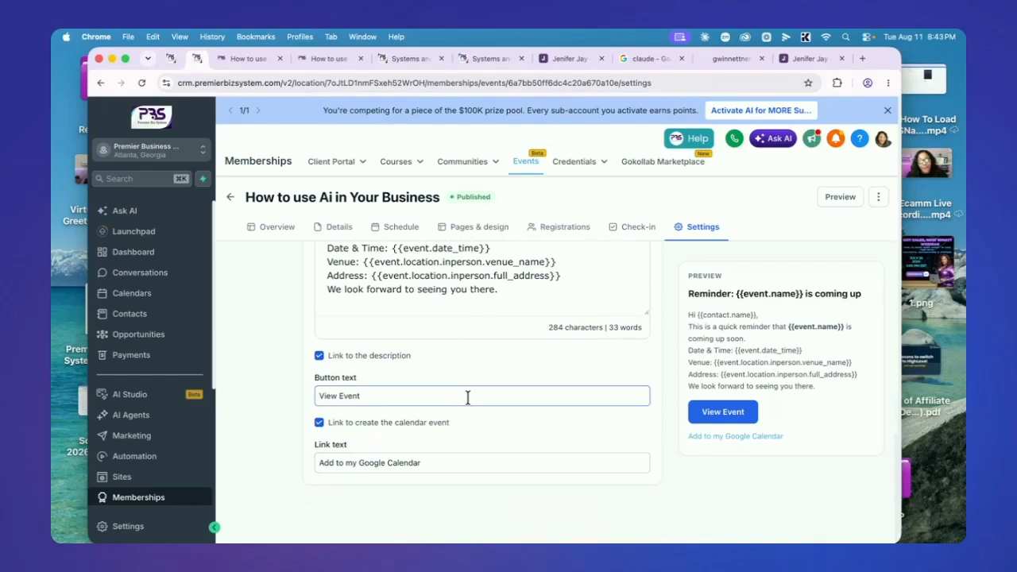
scroll(469, 397, up, 15)
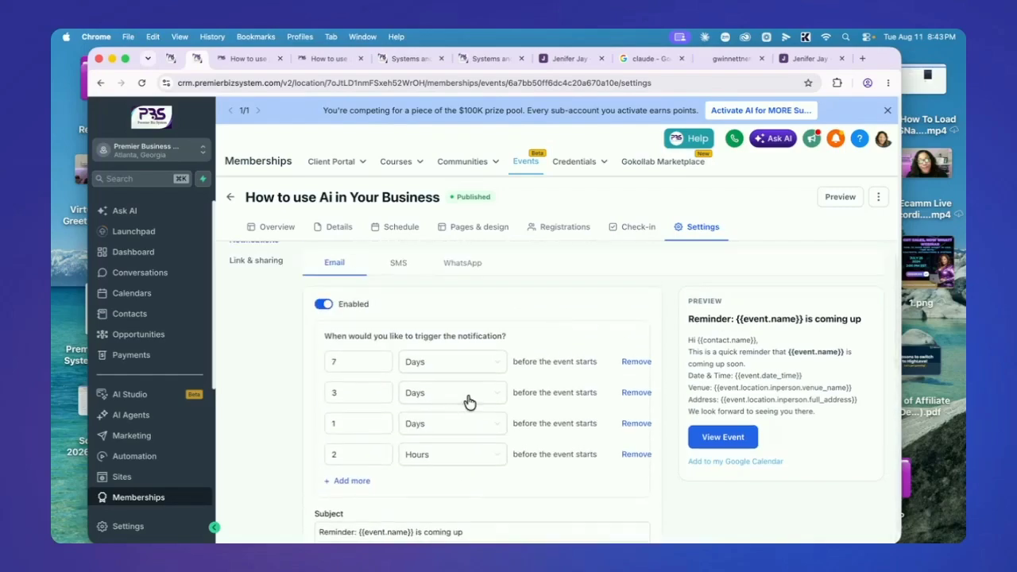
scroll(468, 401, up, 2)
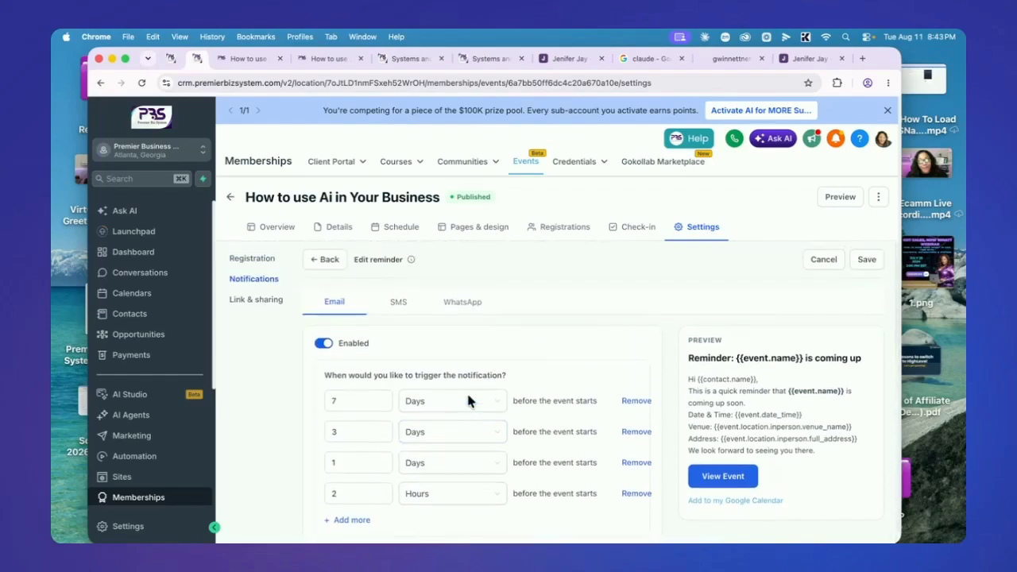
Check the SMS reminder message and save the reminder notifications
click(400, 303)
scroll(494, 363, down, 3)
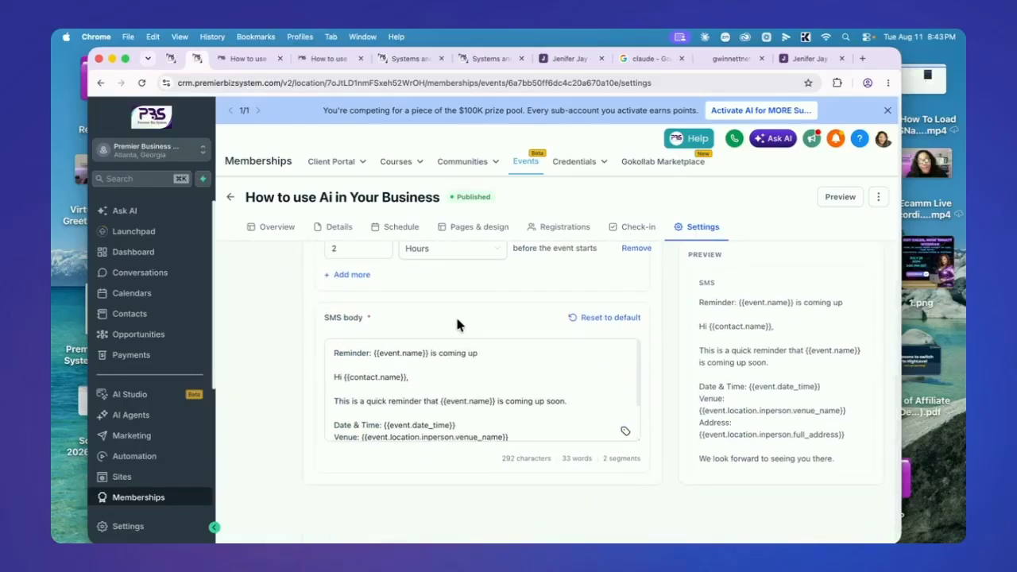
scroll(474, 417, up, 3)
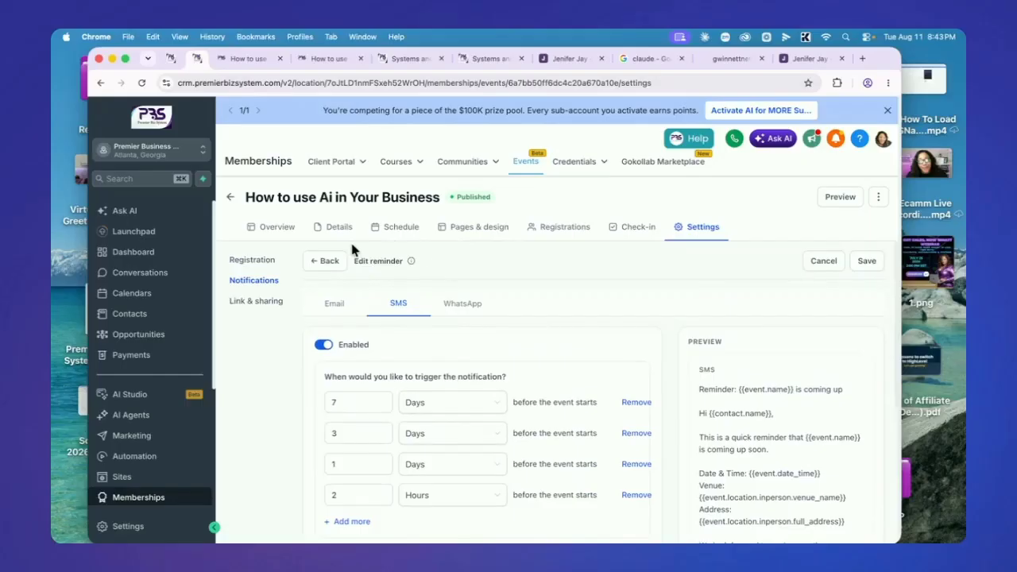
click(865, 263)
click(245, 300)
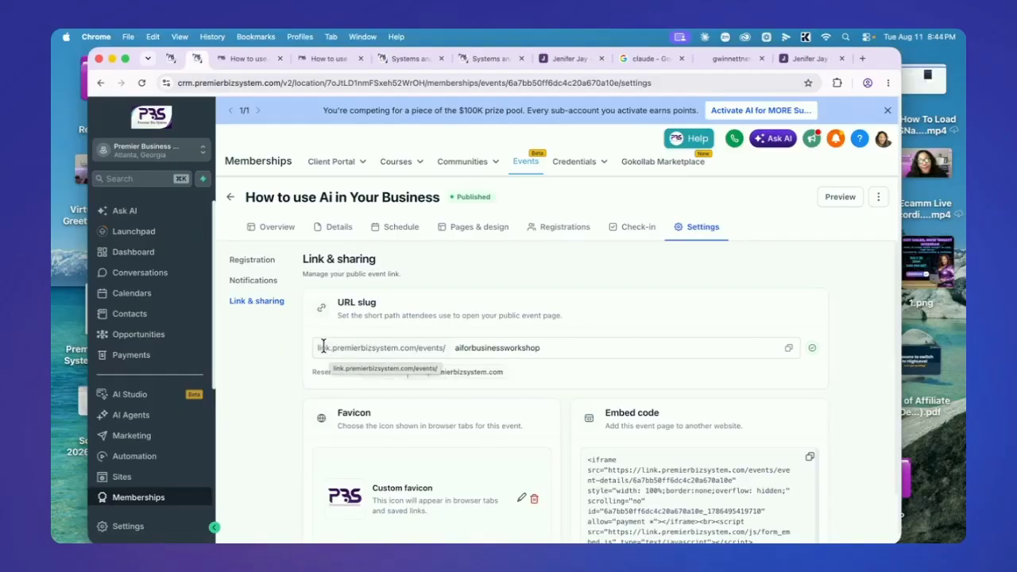
Copy the embed code for the aiforbusinessworkshop event page
click(76, 203)
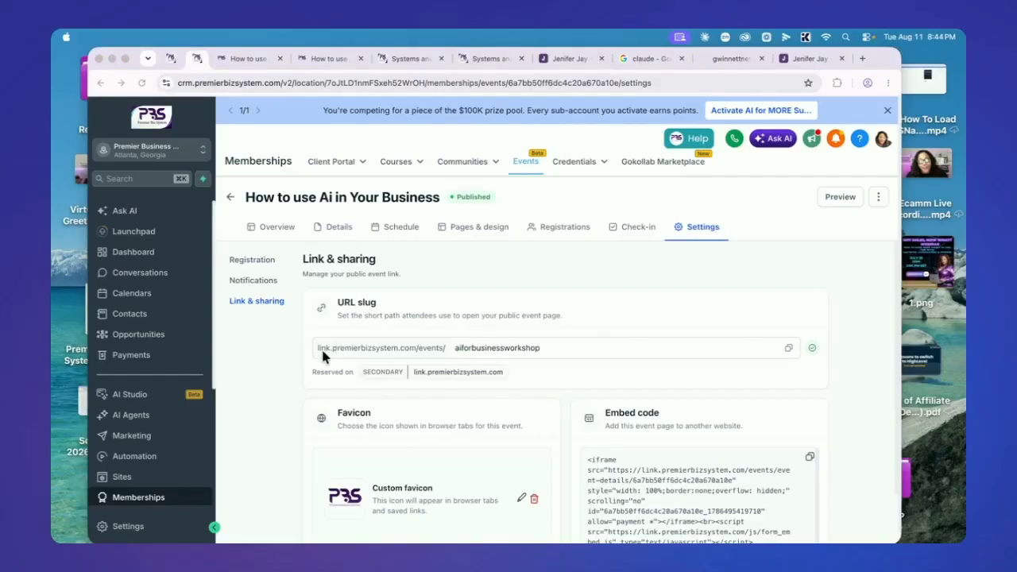
scroll(570, 371, down, 2)
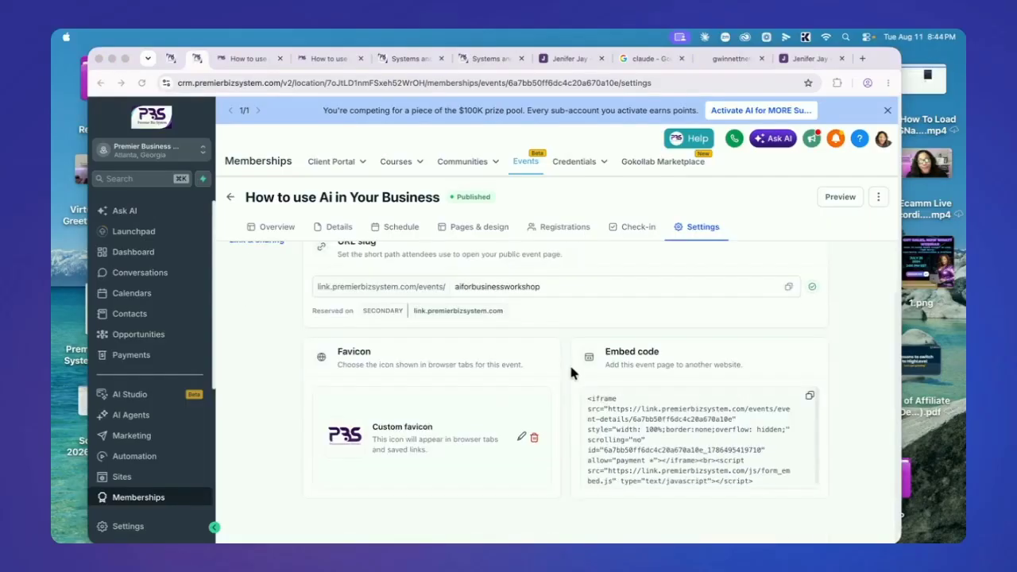
scroll(570, 372, up, 2)
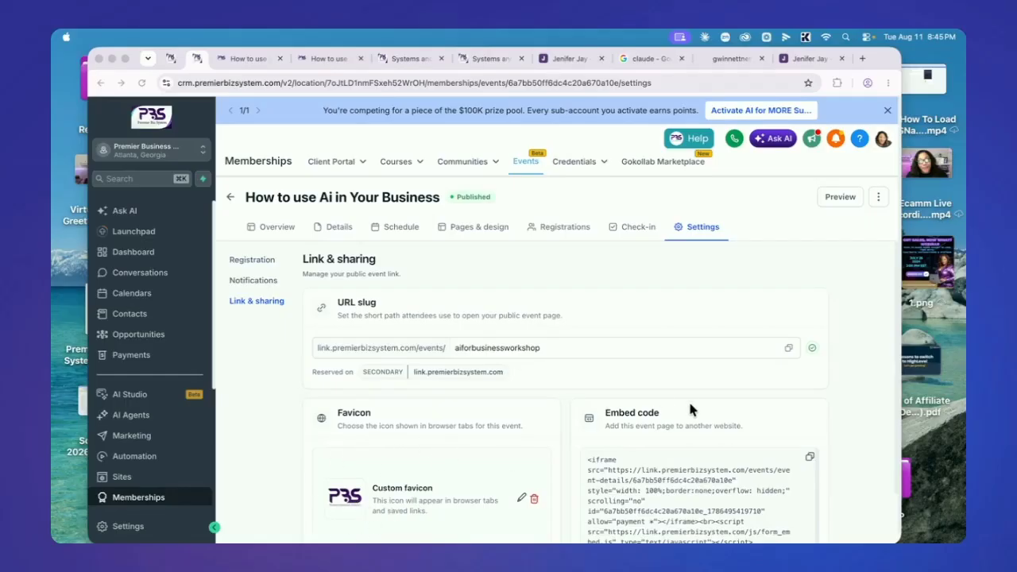
scroll(715, 393, down, 2)
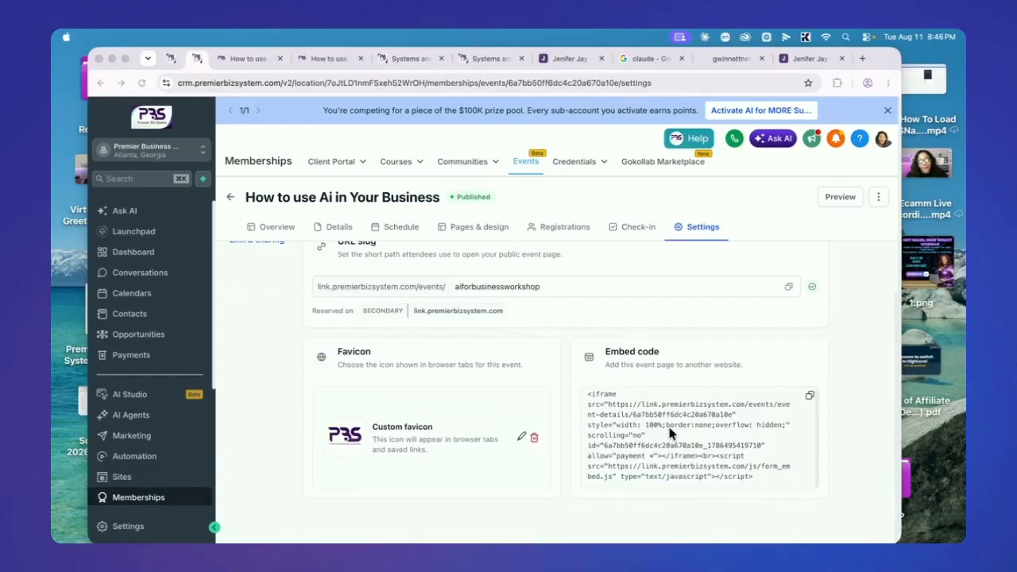
click(809, 397)
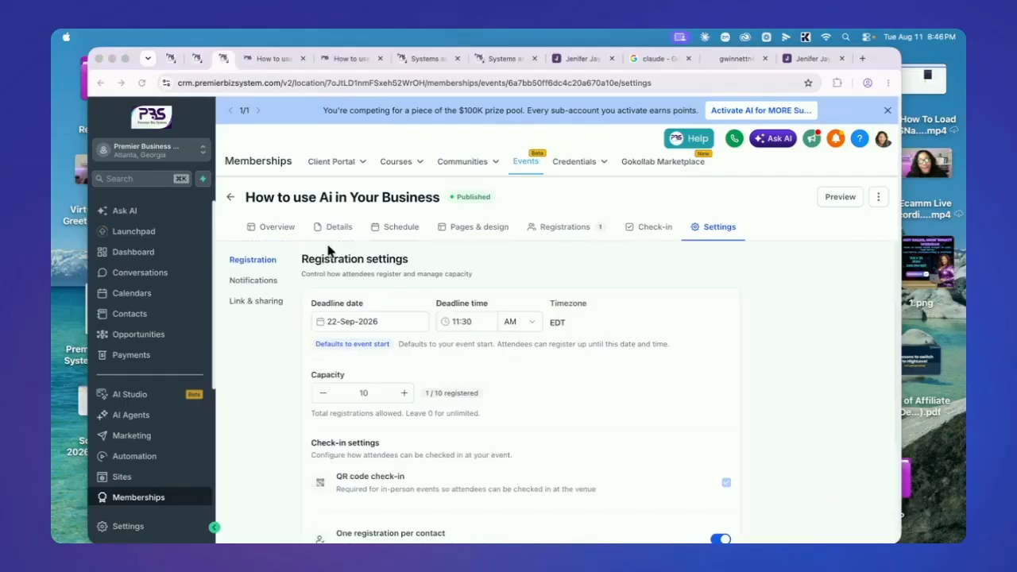
Open the 7-step Systems Playbook Workshop Series funnel in the Systems Playbook Workshops folder
click(122, 477)
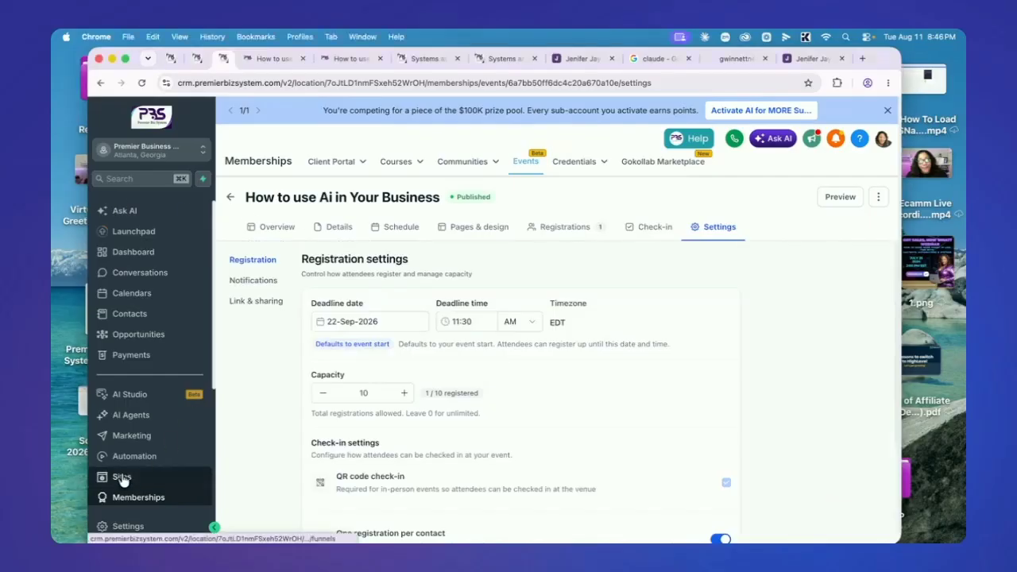
click(122, 477)
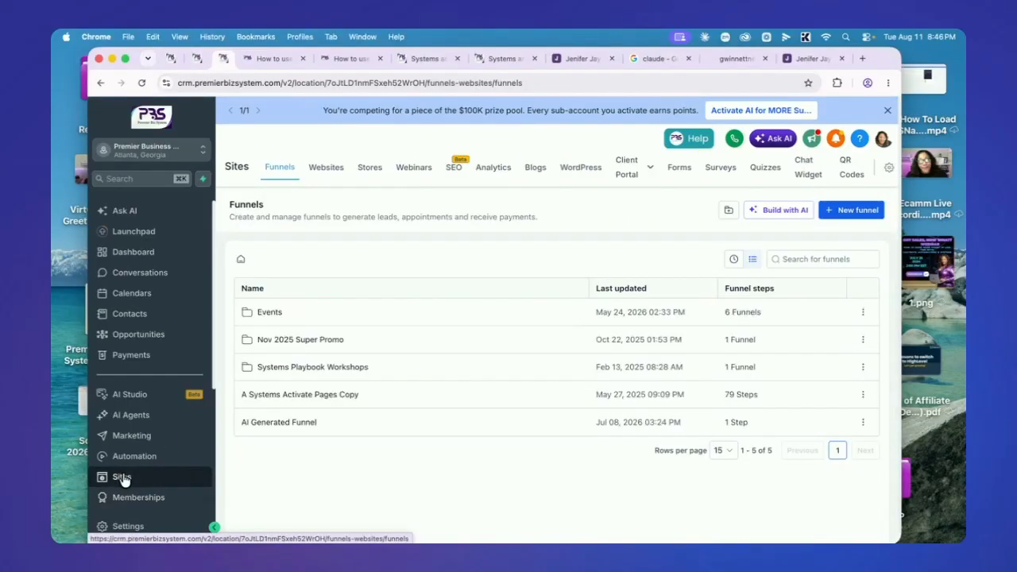
click(334, 367)
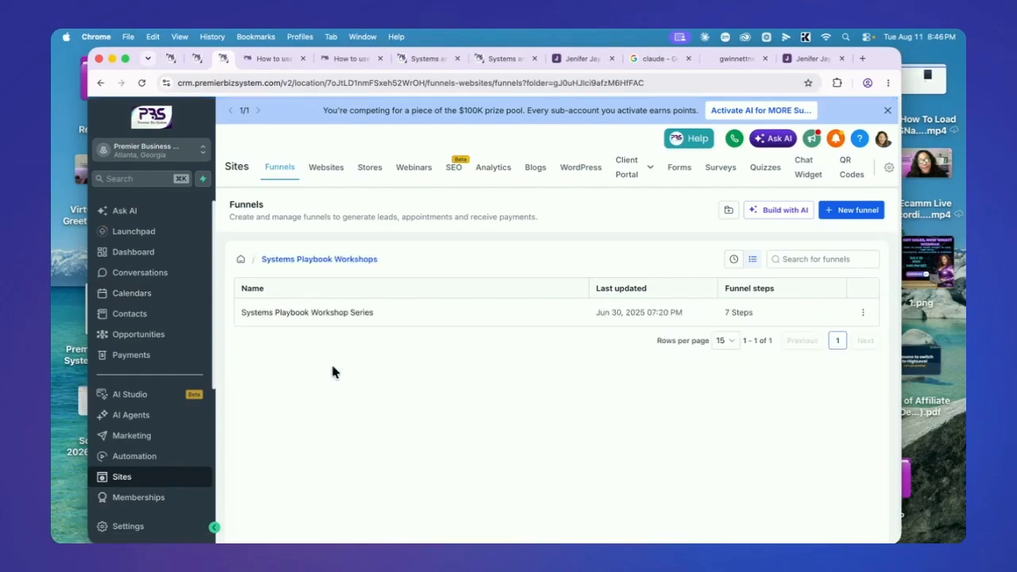
click(350, 318)
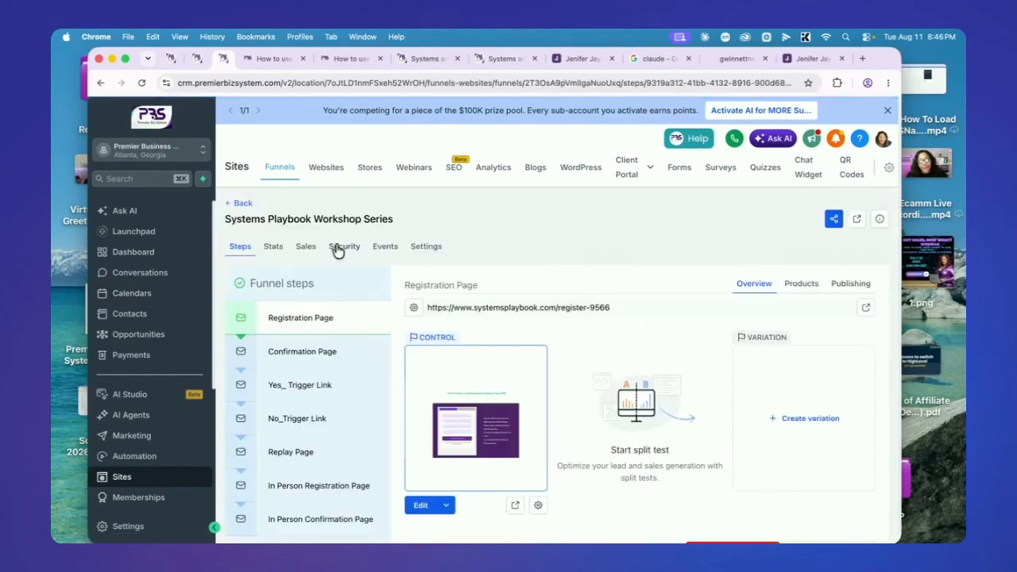
click(239, 202)
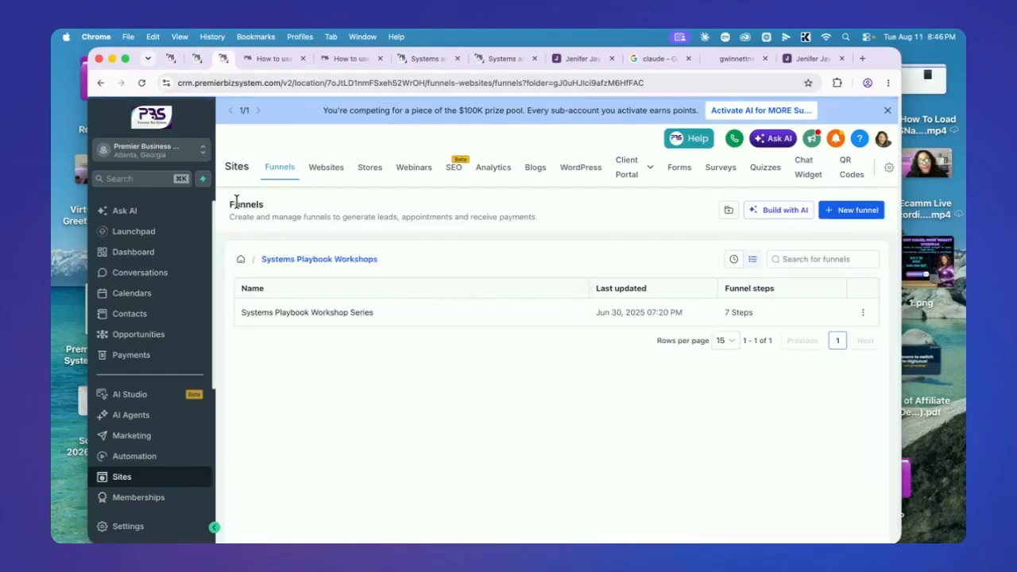
click(240, 259)
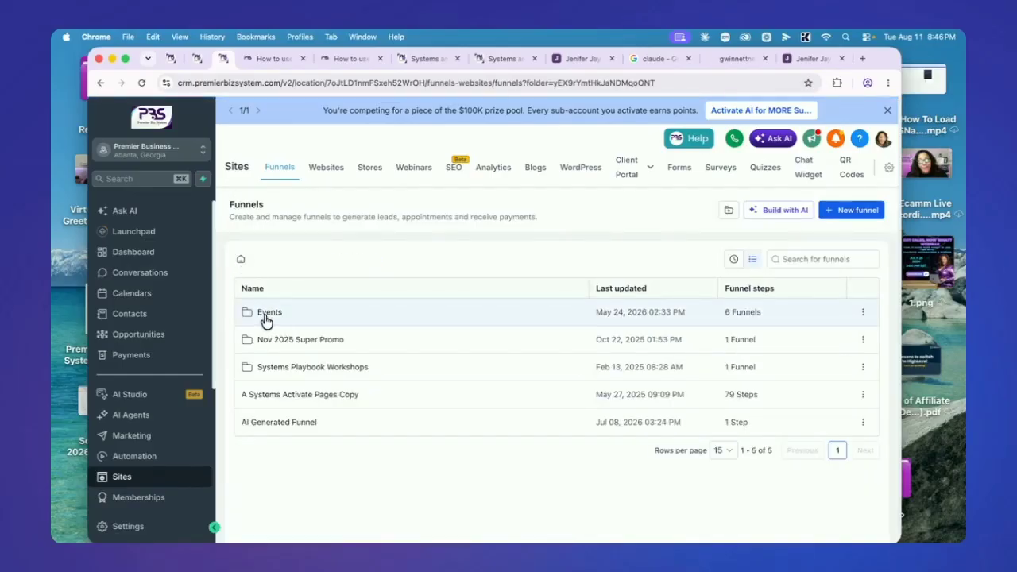
click(267, 316)
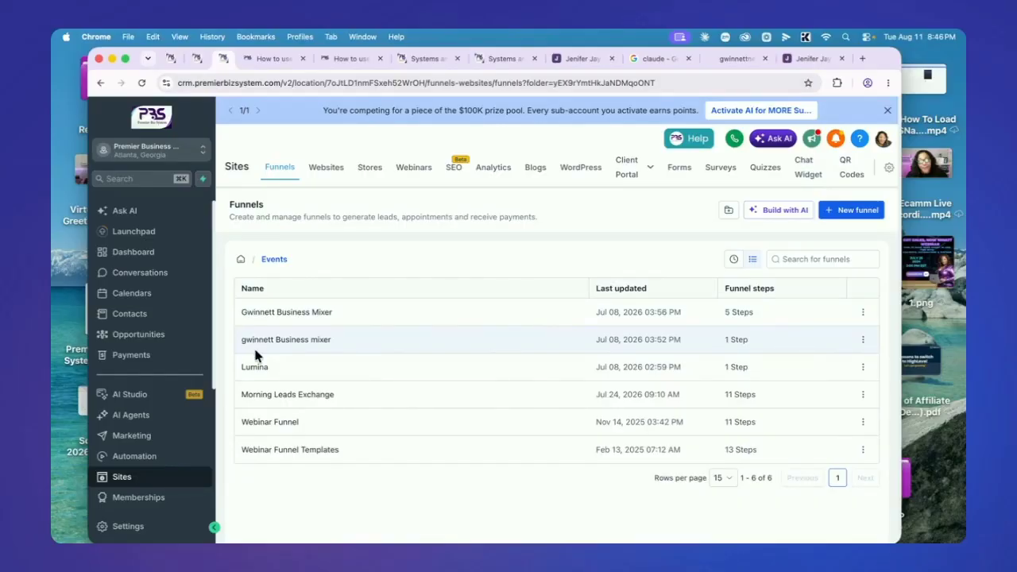
click(240, 260)
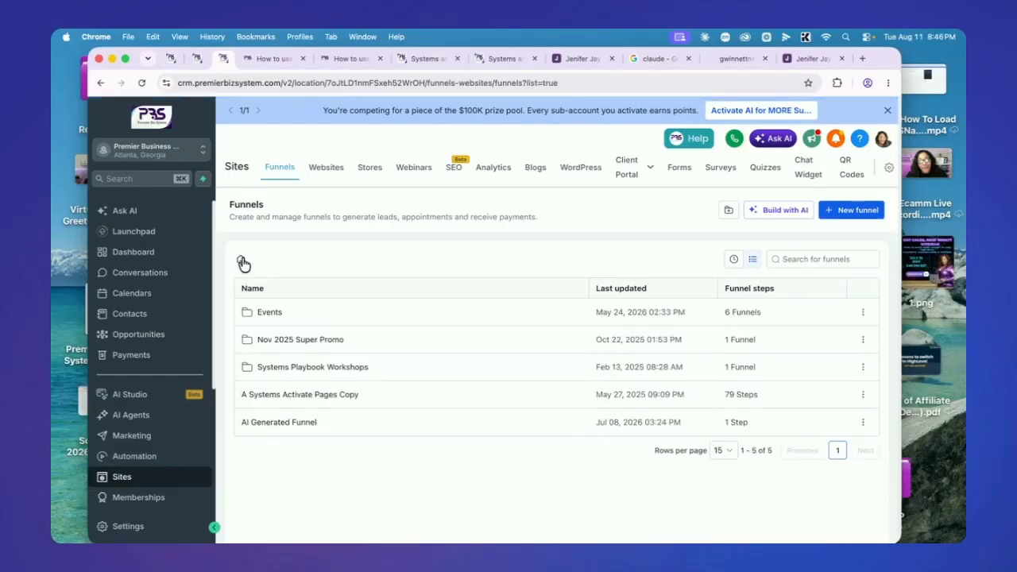
click(337, 369)
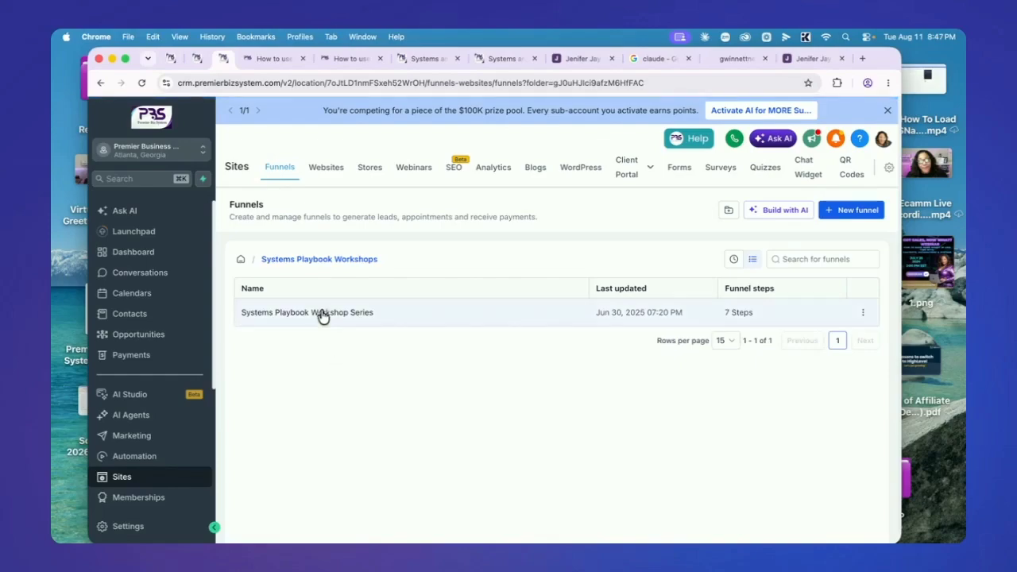
click(321, 314)
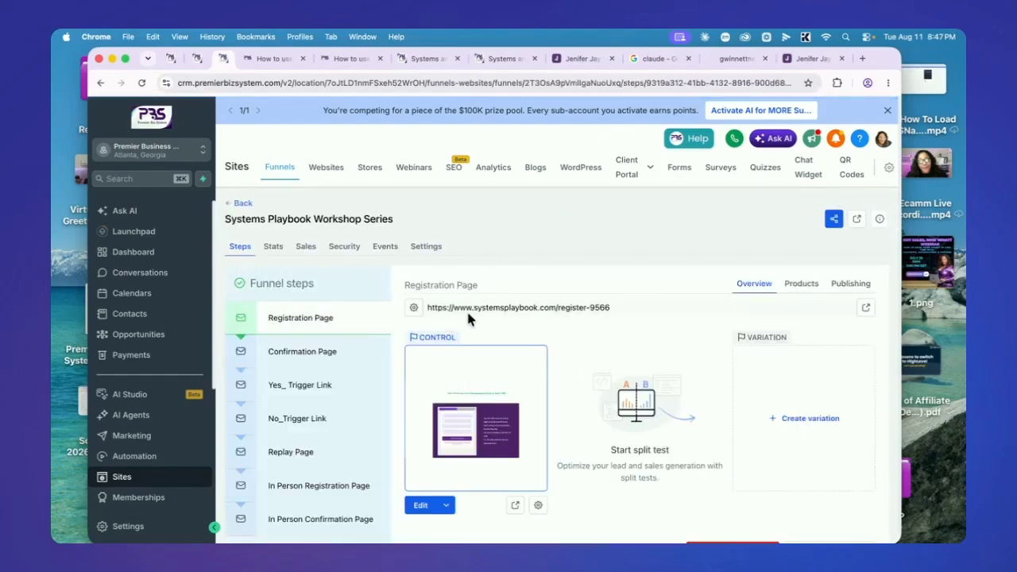
Add a new 'Ai For Business Workshop In person' step at the end of the funnel
scroll(363, 378, down, 2)
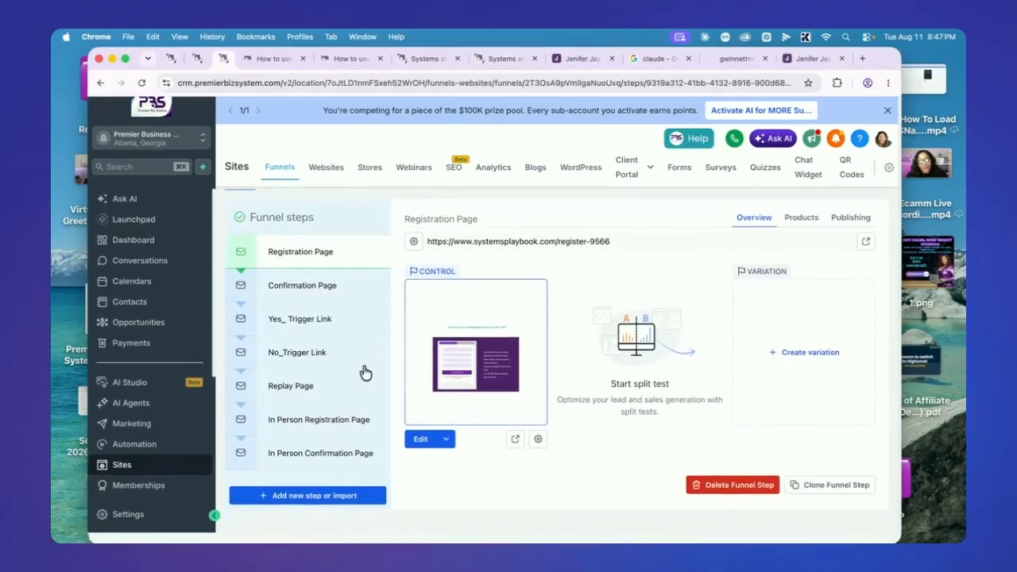
click(290, 496)
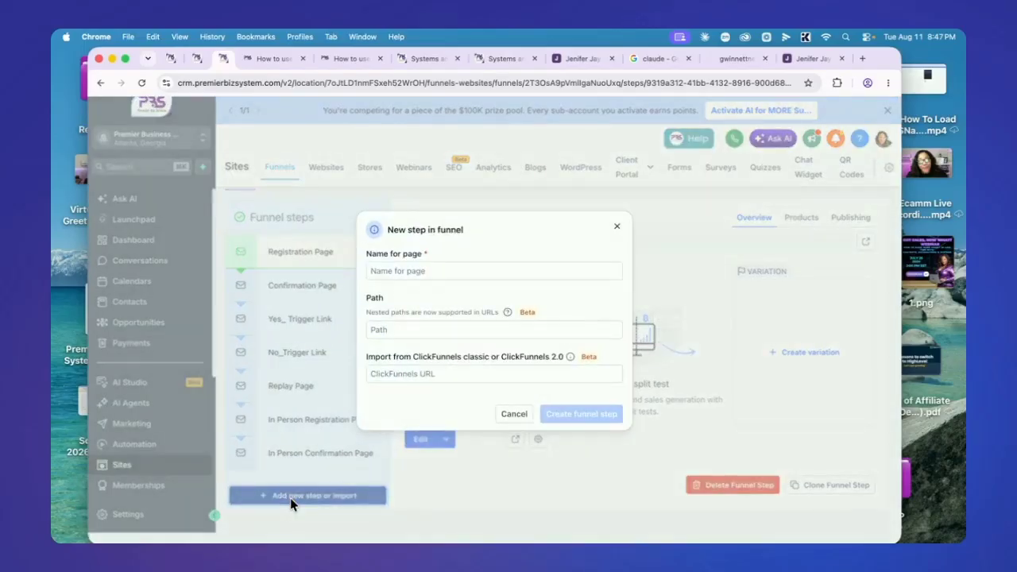
click(417, 274)
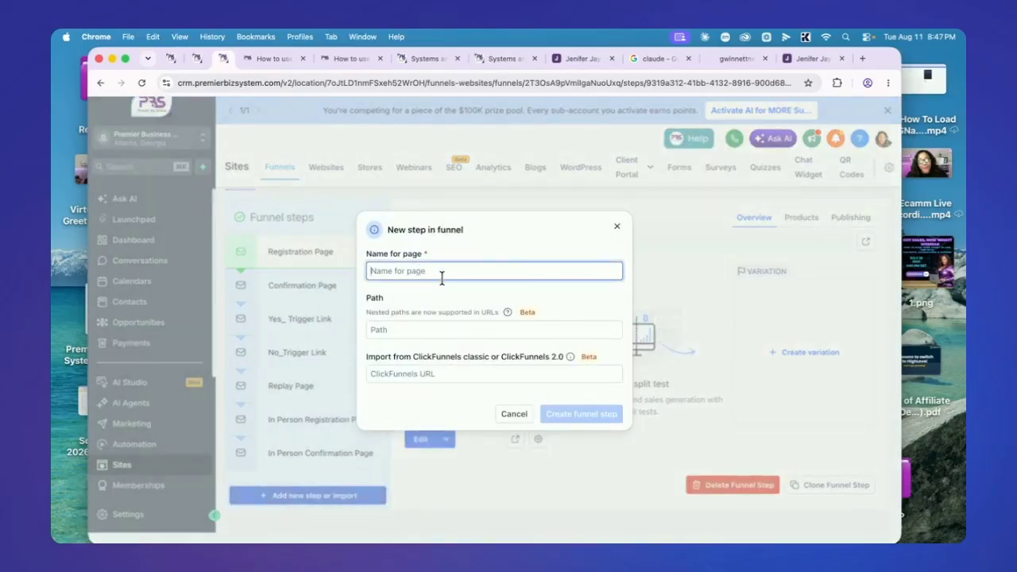
text(AI)
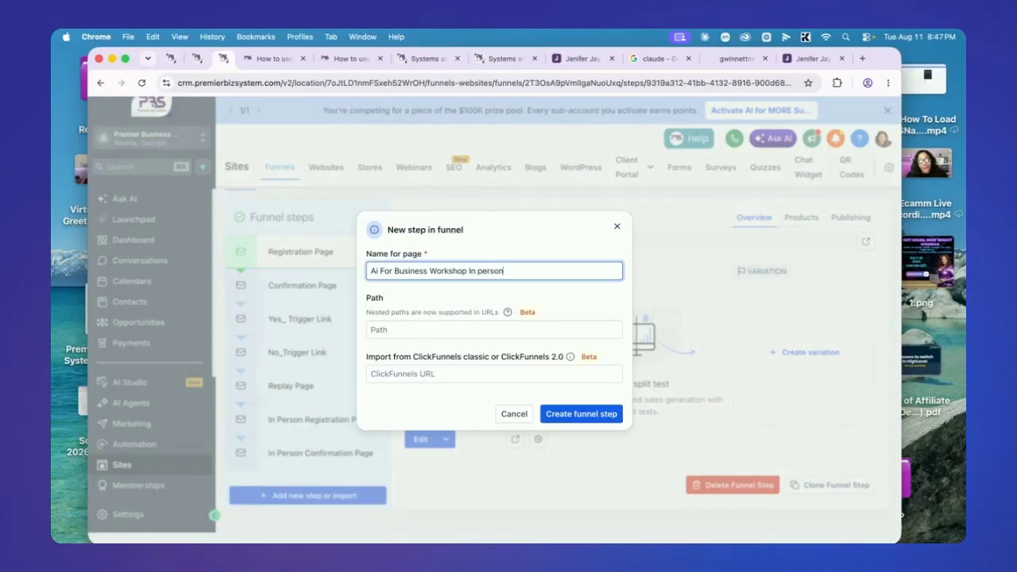
click(566, 415)
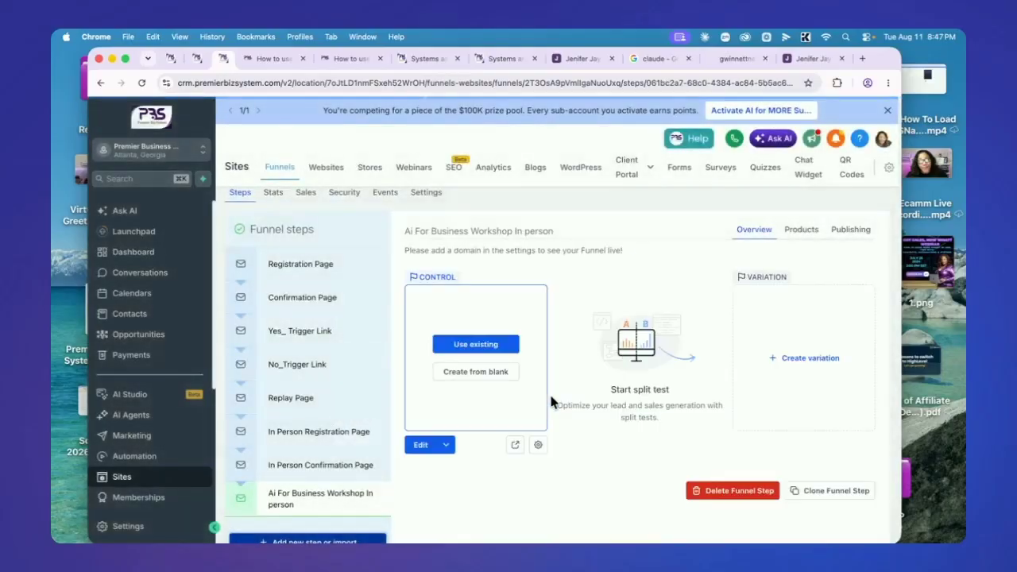
Build the page from blank with an empty section and drop a Custom Code element into it
click(476, 380)
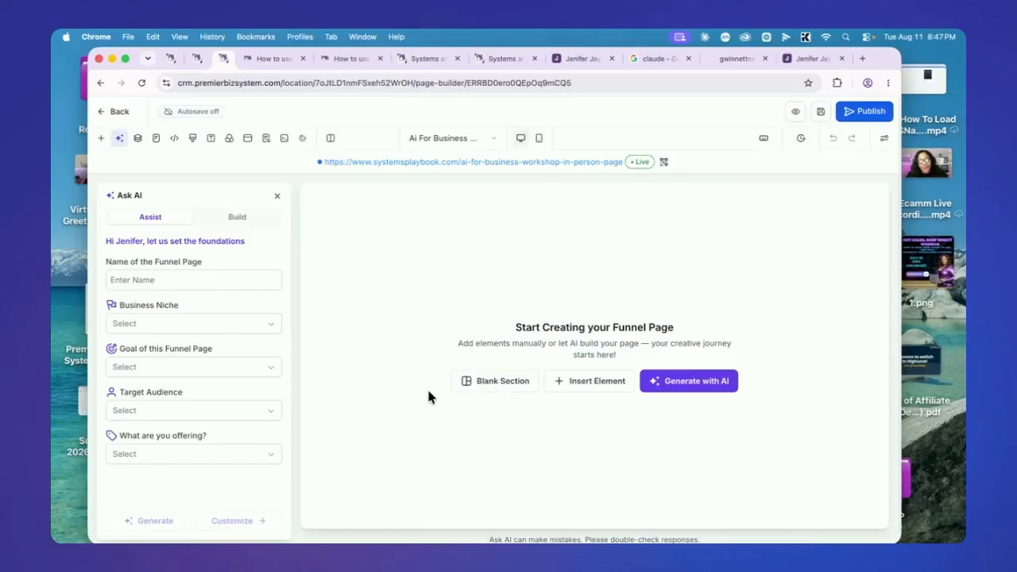
click(484, 383)
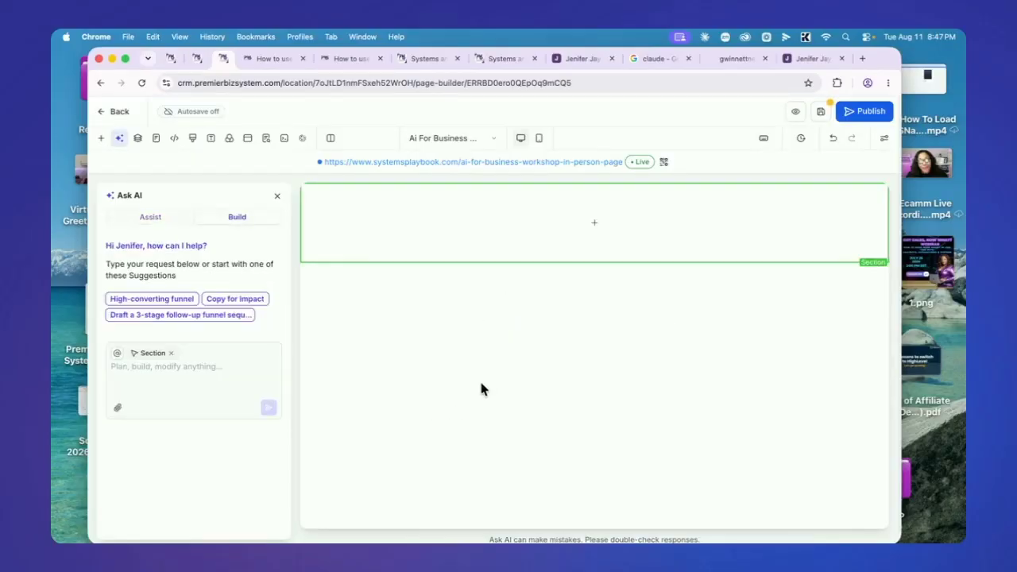
click(589, 229)
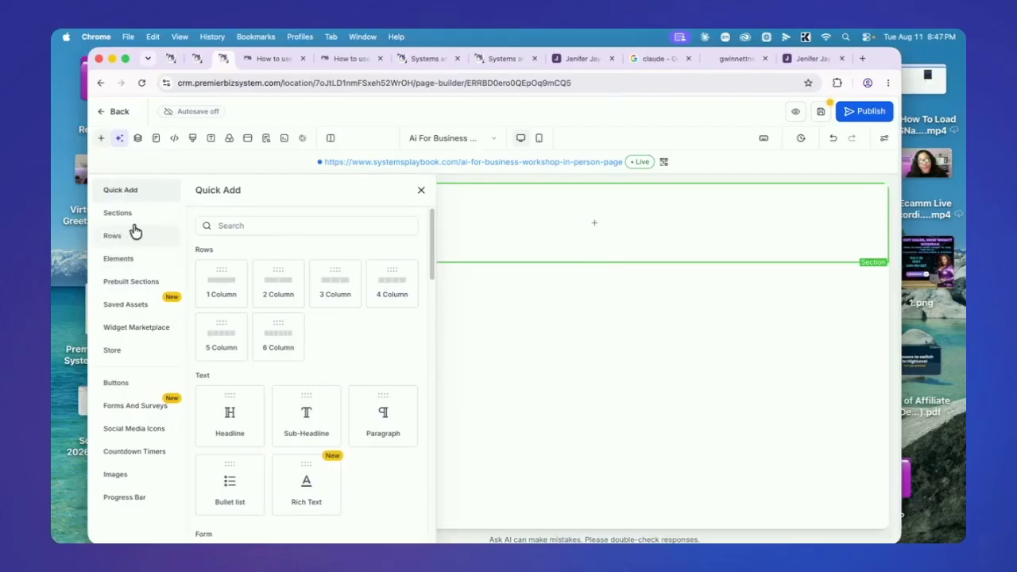
click(129, 264)
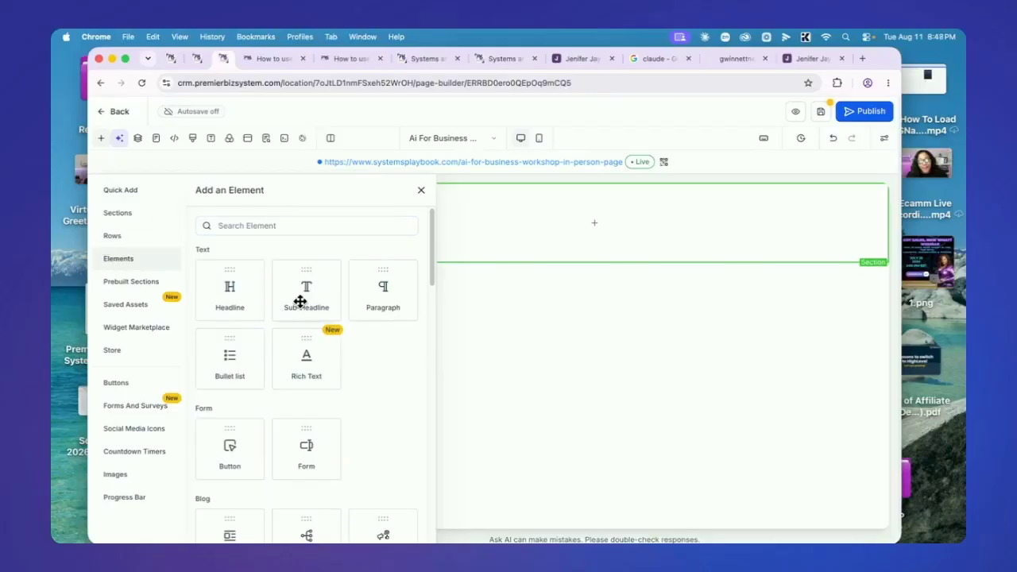
scroll(295, 306, down, 5)
scroll(293, 310, down, 6)
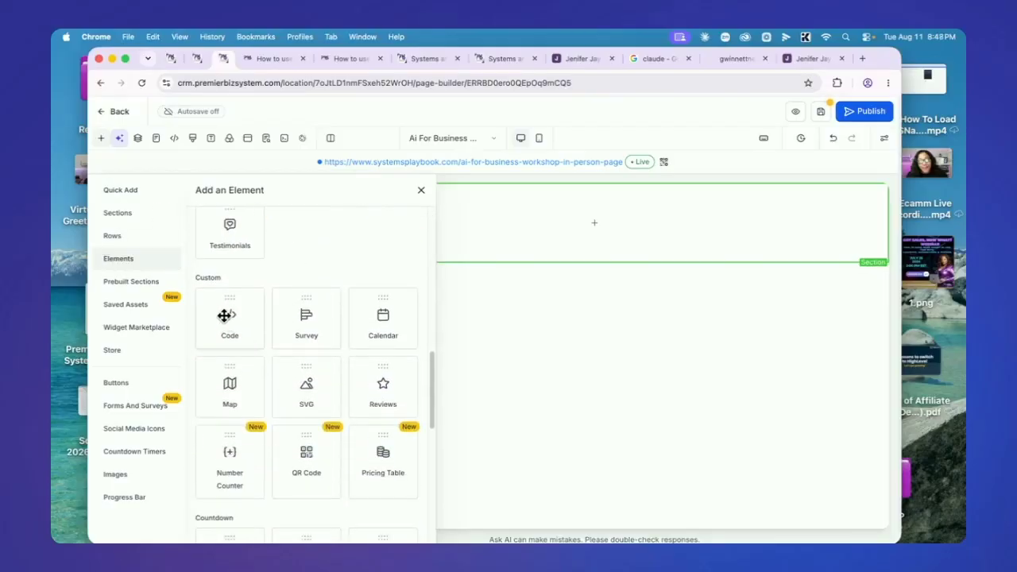
drag(227, 317, 553, 220)
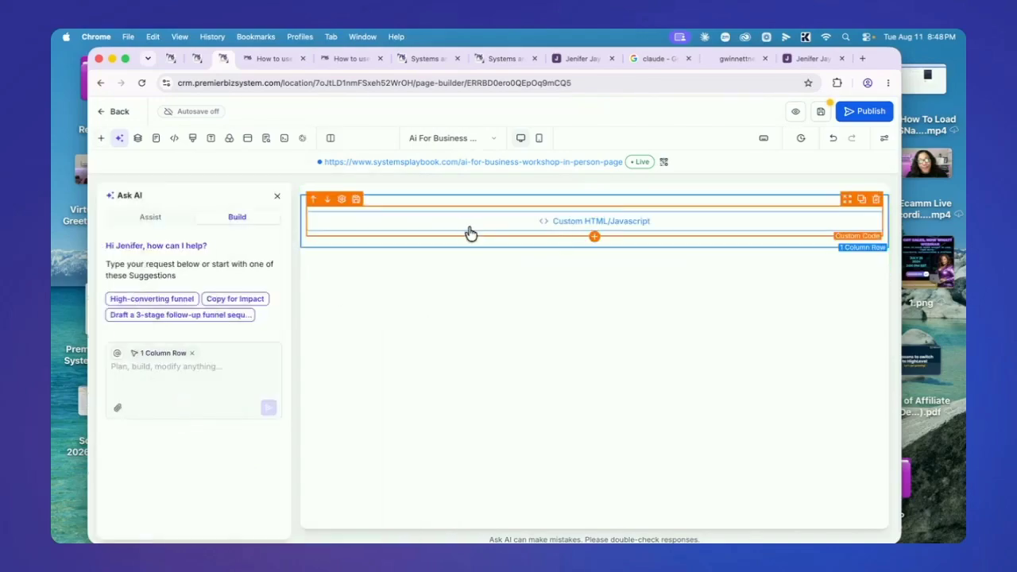
click(507, 222)
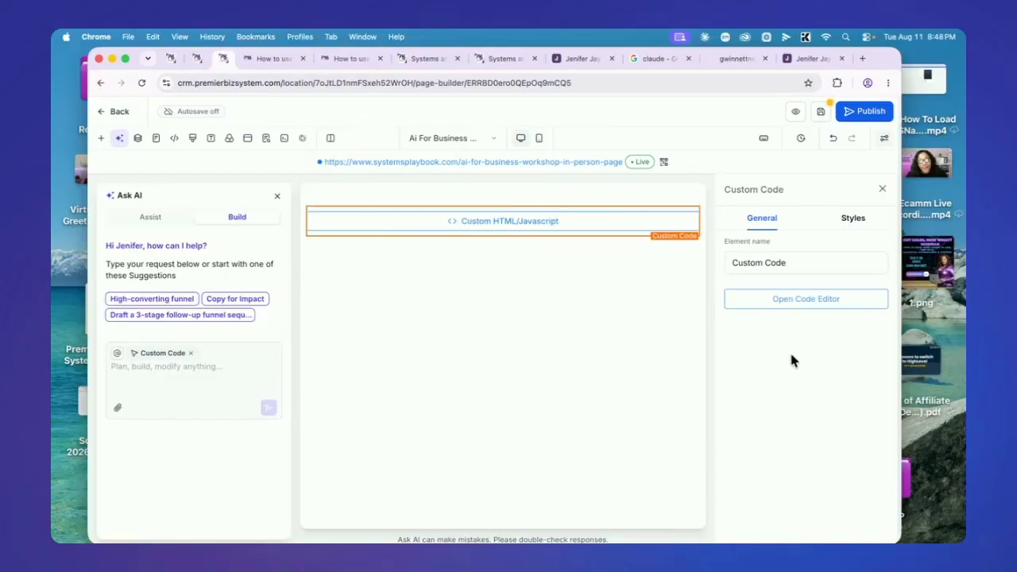
Paste the event's iframe embed code into the Custom Code block, save it, and save the page
click(788, 299)
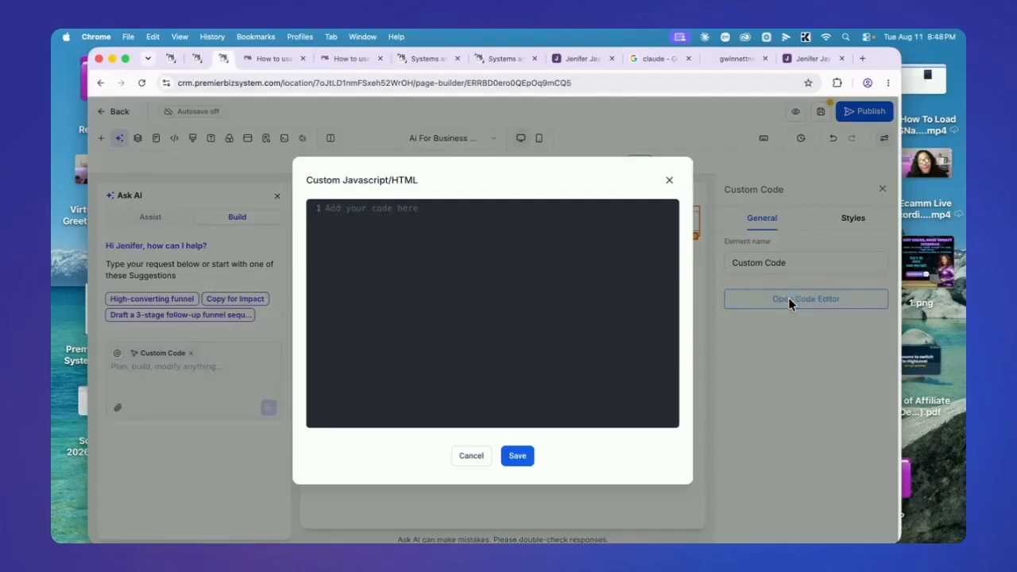
click(385, 238)
key(super+v)
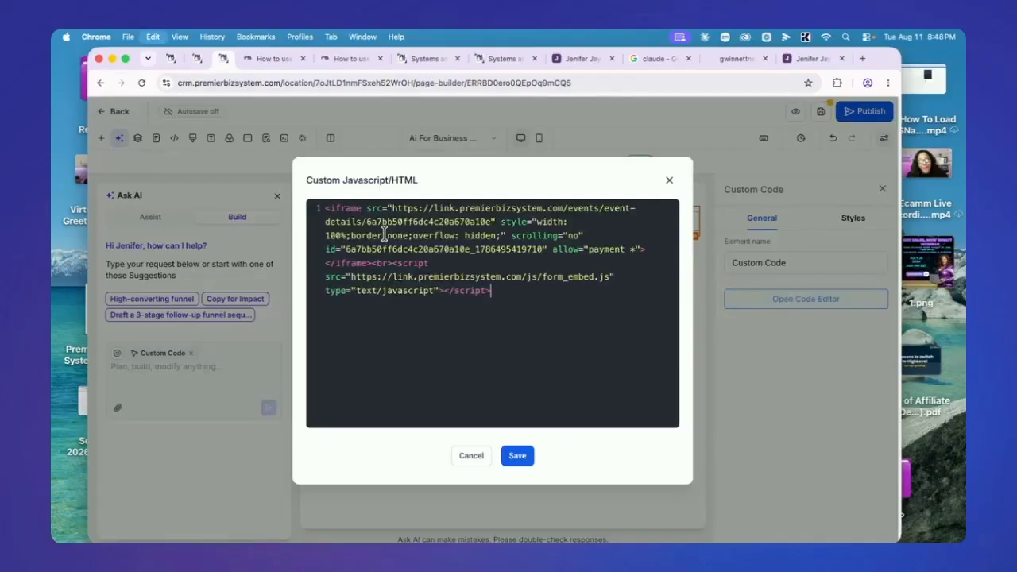
click(518, 455)
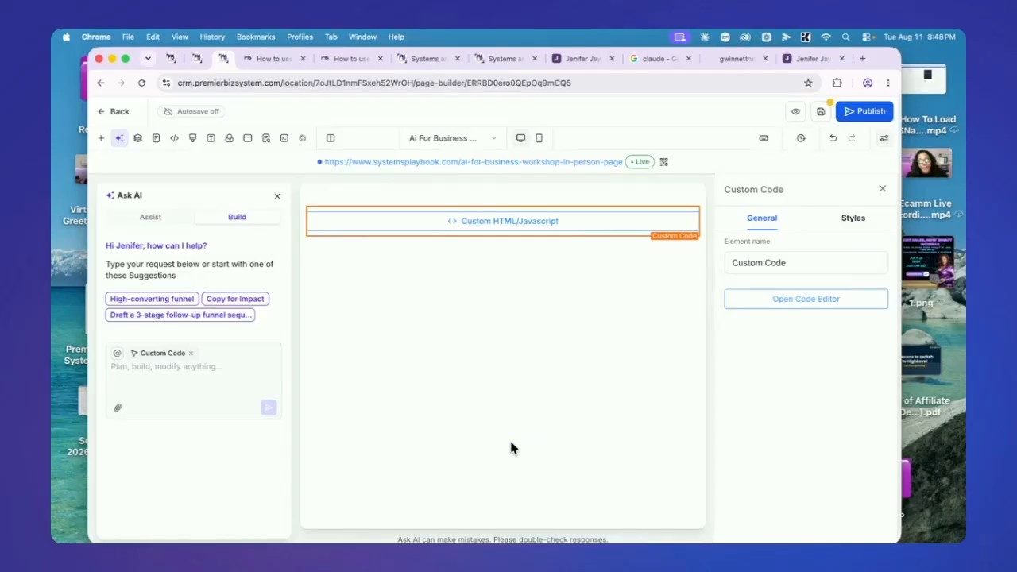
click(819, 115)
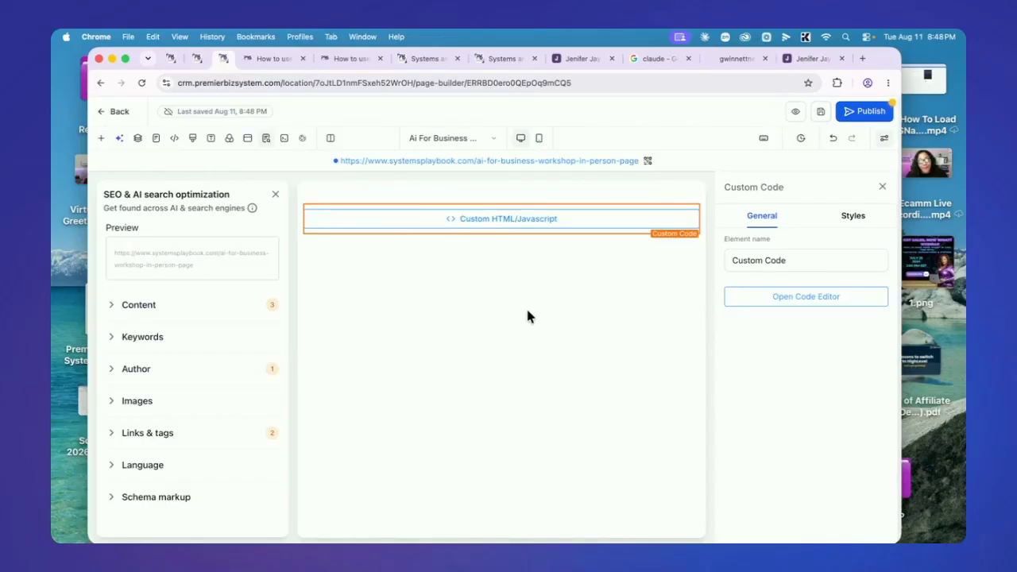
Turn on Preview Custom Codes so the embedded 'How to Use AI' event banner renders on the canvas
click(283, 143)
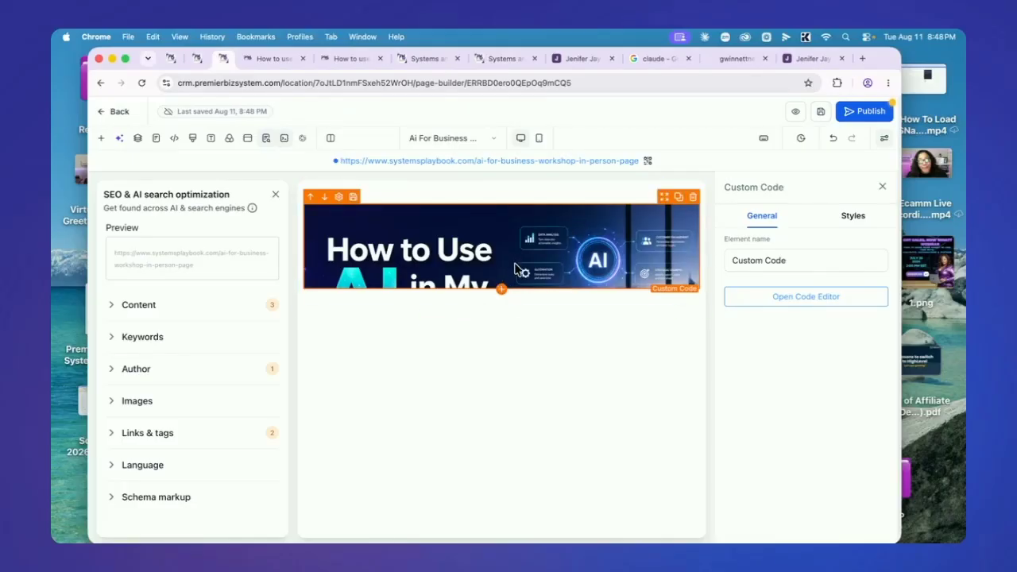
Preview the workshop page in a new tab and scroll through the embedded event listing
click(794, 113)
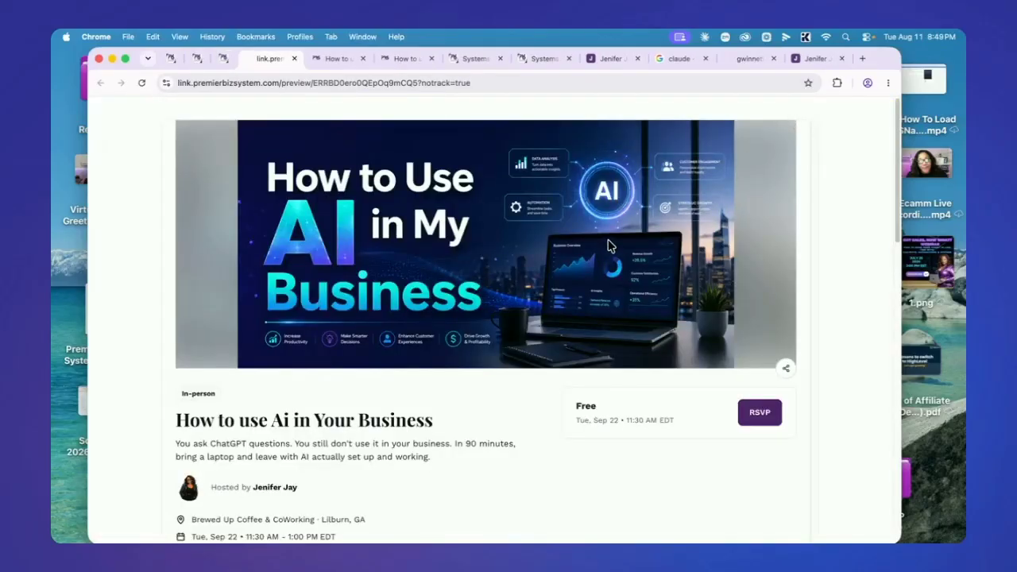
scroll(598, 258, down, 15)
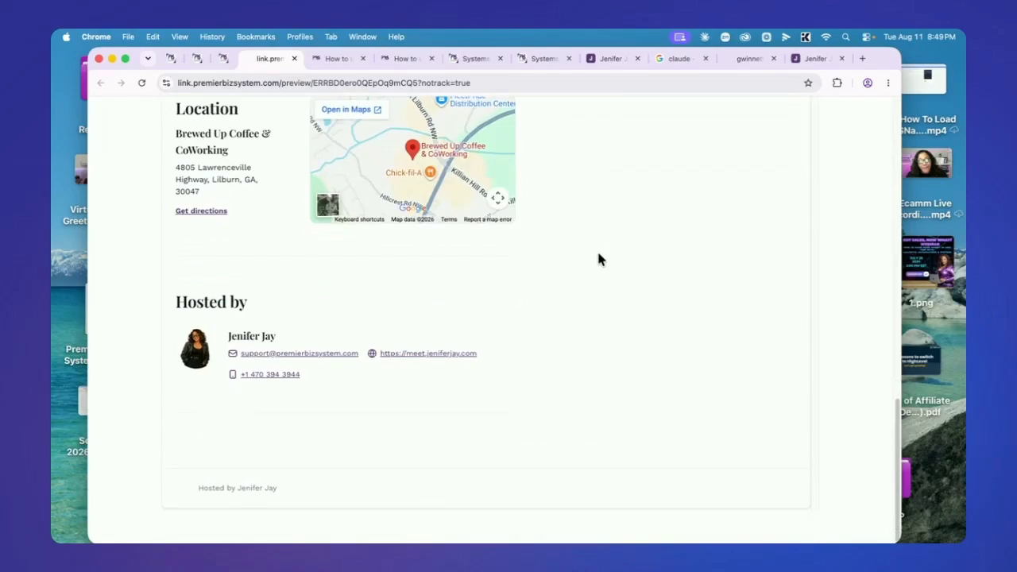
scroll(599, 257, up, 15)
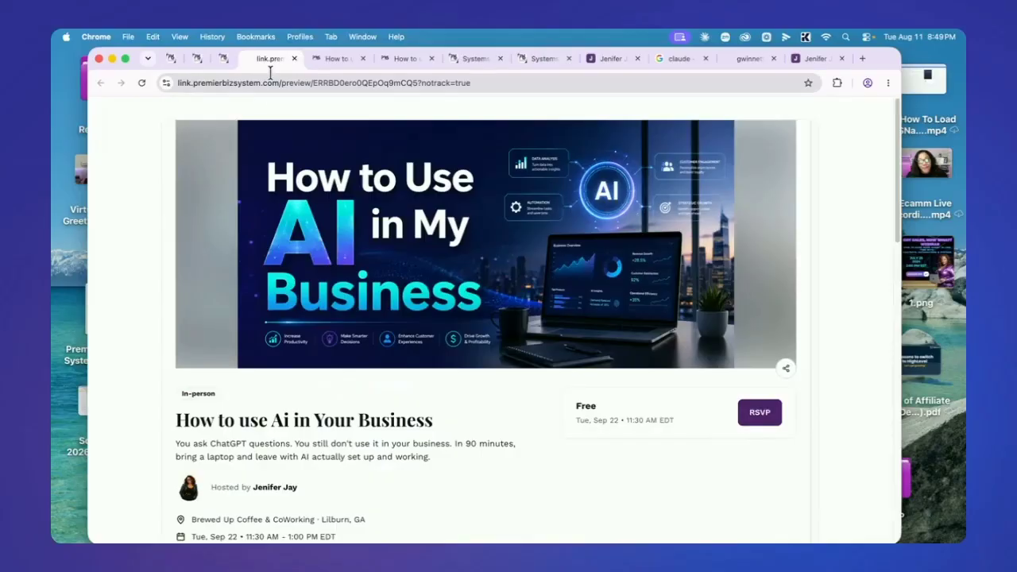
Publish the workshop page and load its live systemsplaybook.com address in a new tab
click(294, 59)
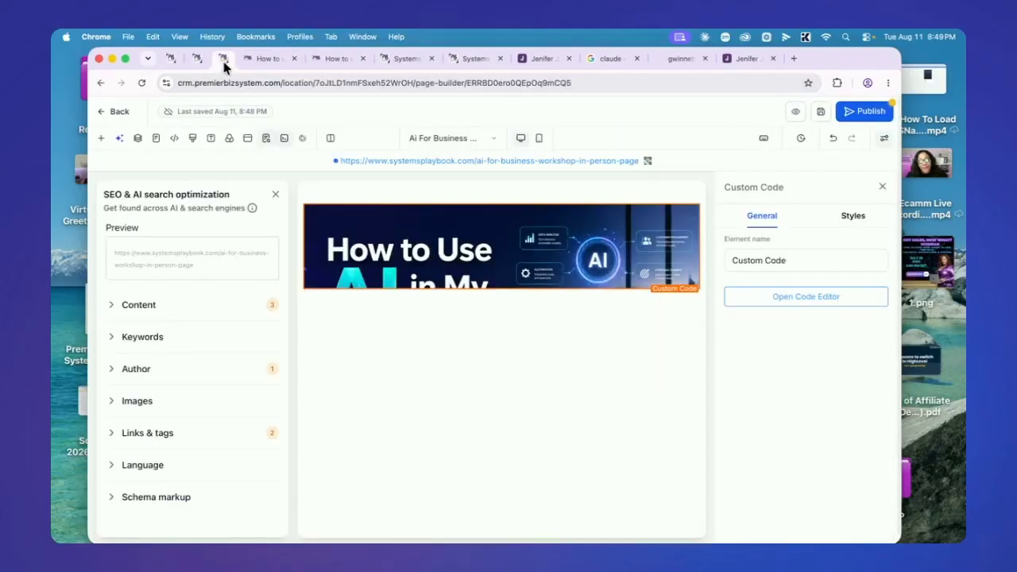
click(862, 112)
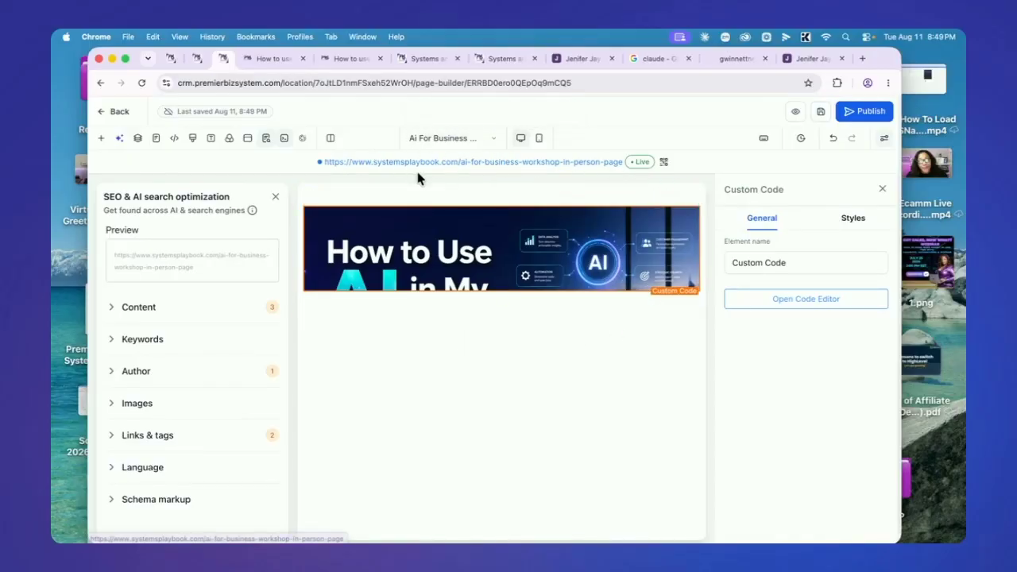
right_click(334, 164)
key(super+c)
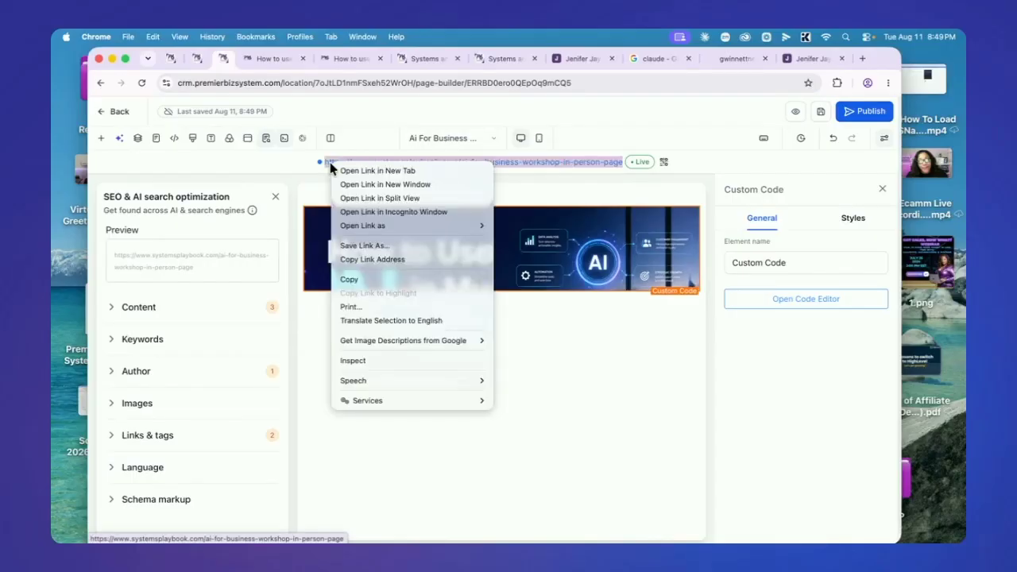
click(373, 280)
click(862, 58)
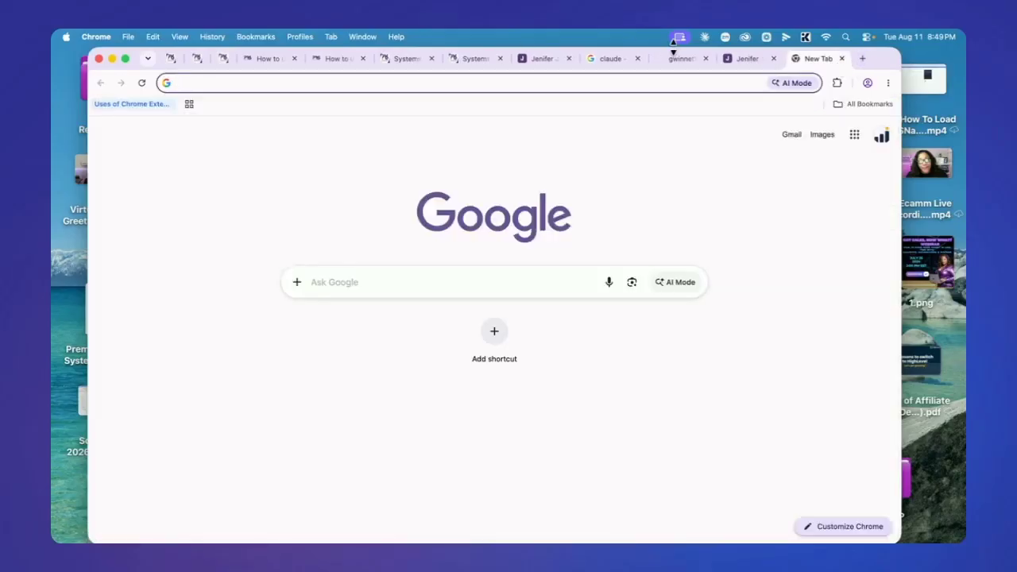
key(super+v)
key(Return)
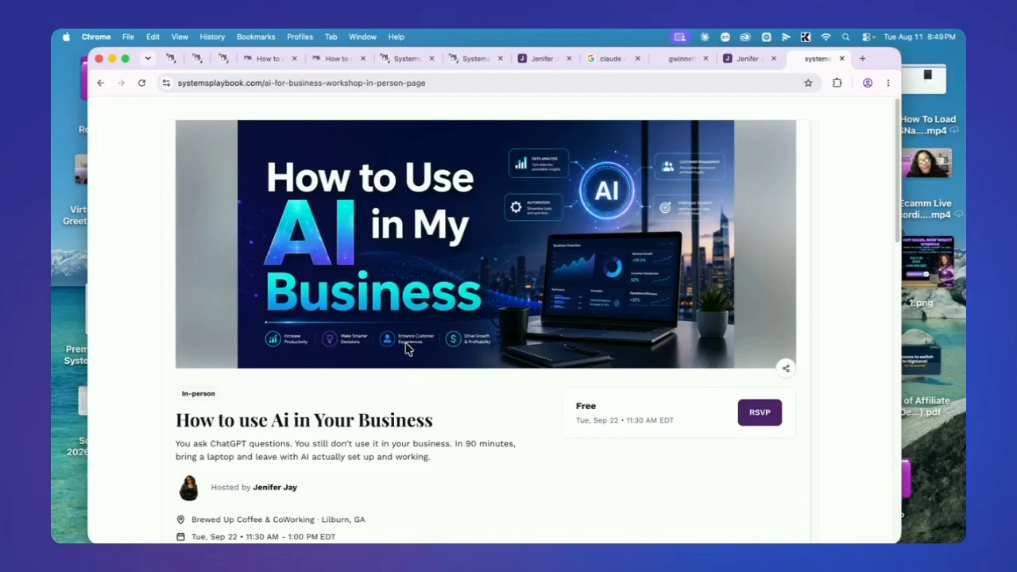
scroll(419, 345, down, 1)
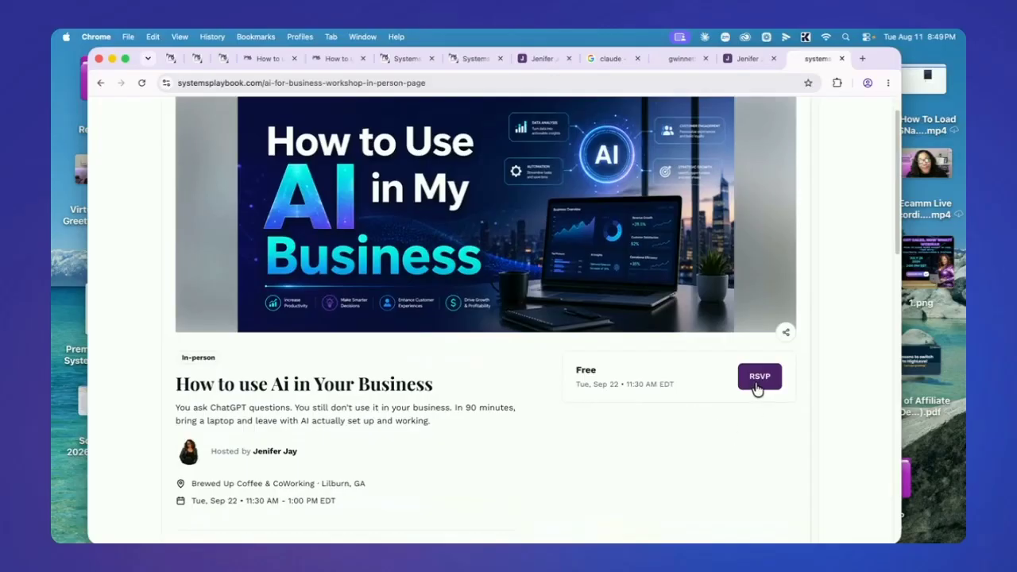
Open the RSVP form and fill in the attendee's first name, last name, e-mail and phone number
click(756, 385)
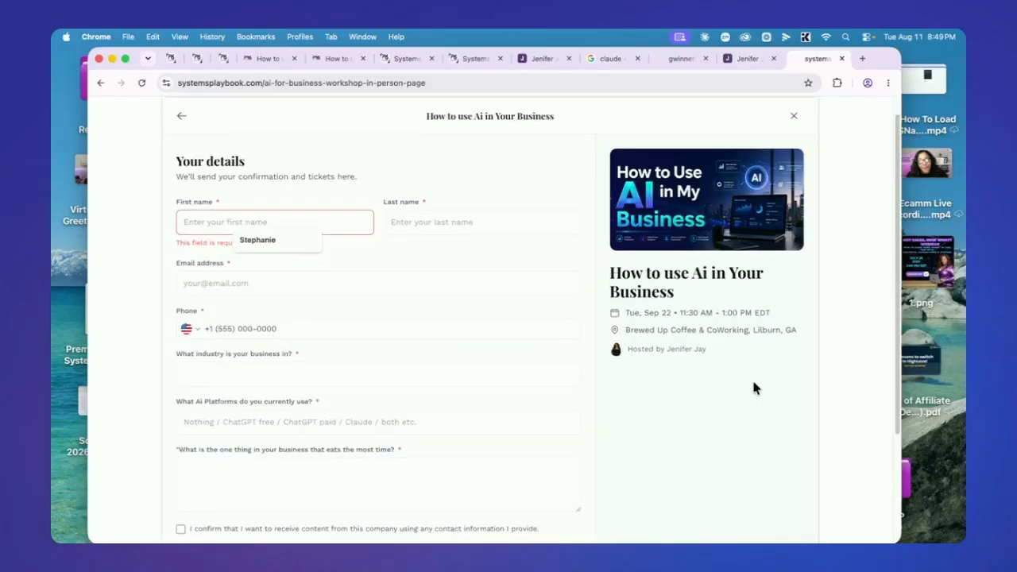
click(257, 241)
click(438, 222)
click(438, 253)
click(277, 262)
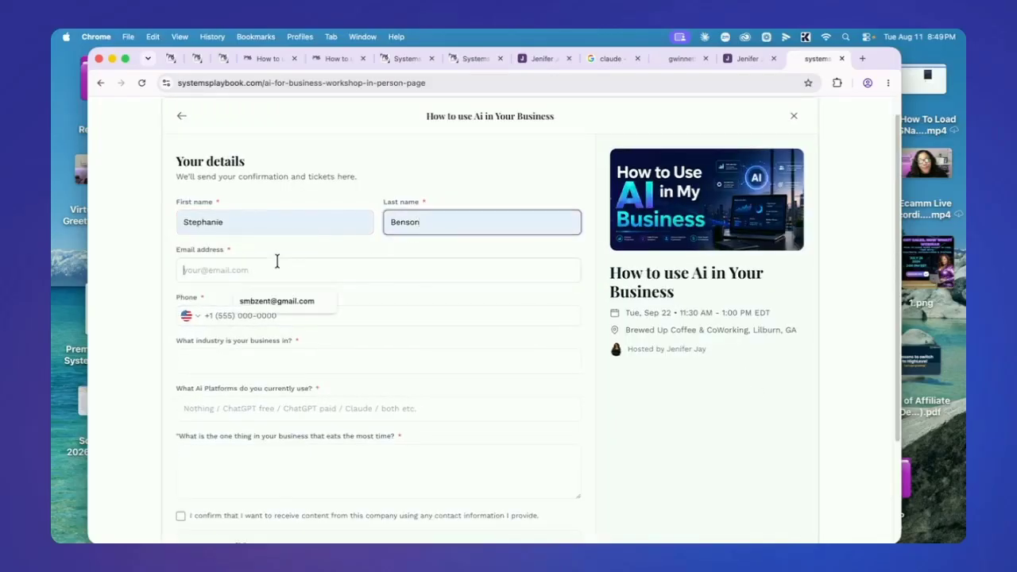
click(286, 300)
click(288, 311)
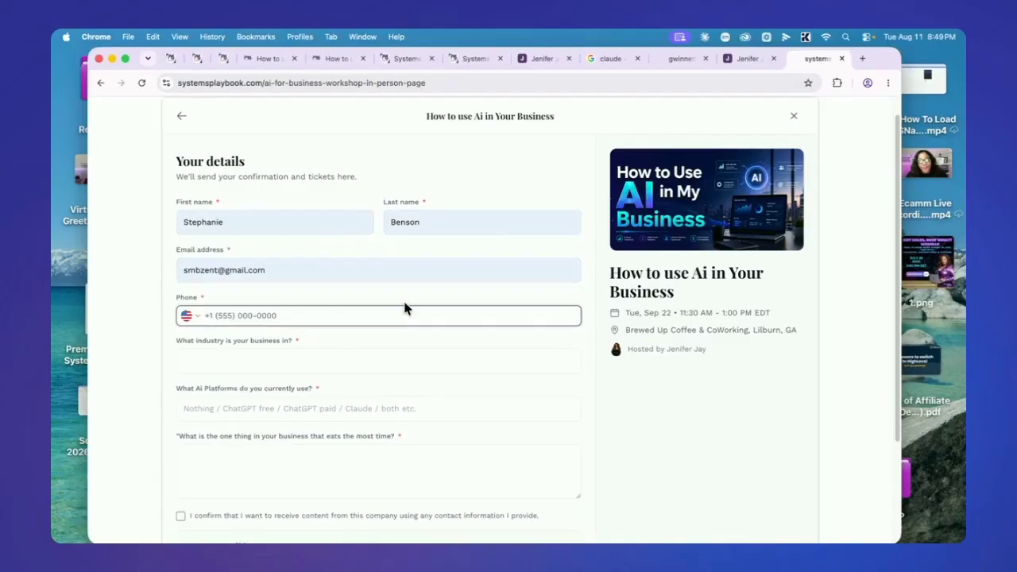
Answer the industry, AI platforms and time-eater ('Building workflow') questions, and tick the content-consent and charged-laptop boxes
click(313, 357)
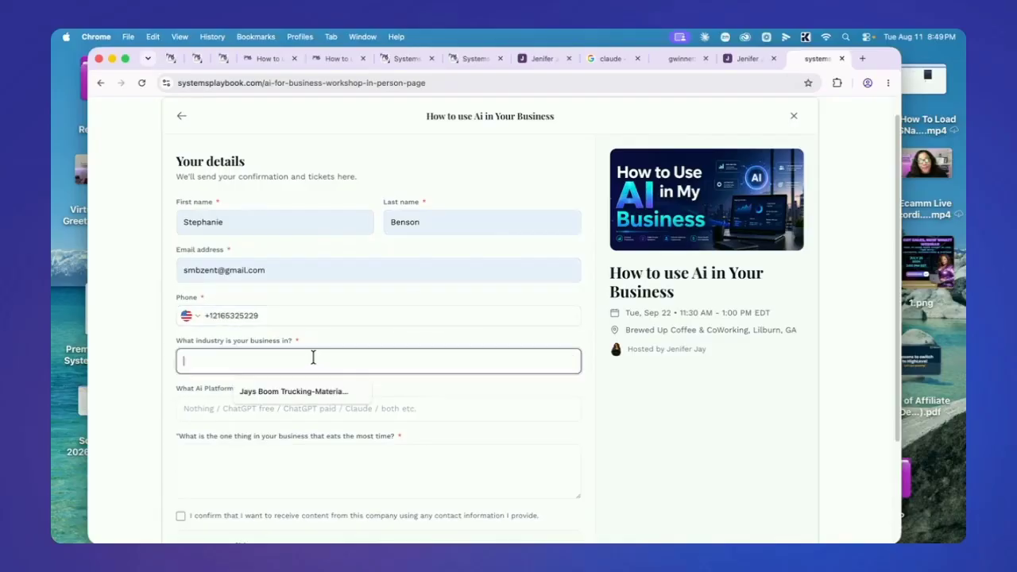
click(295, 388)
click(285, 406)
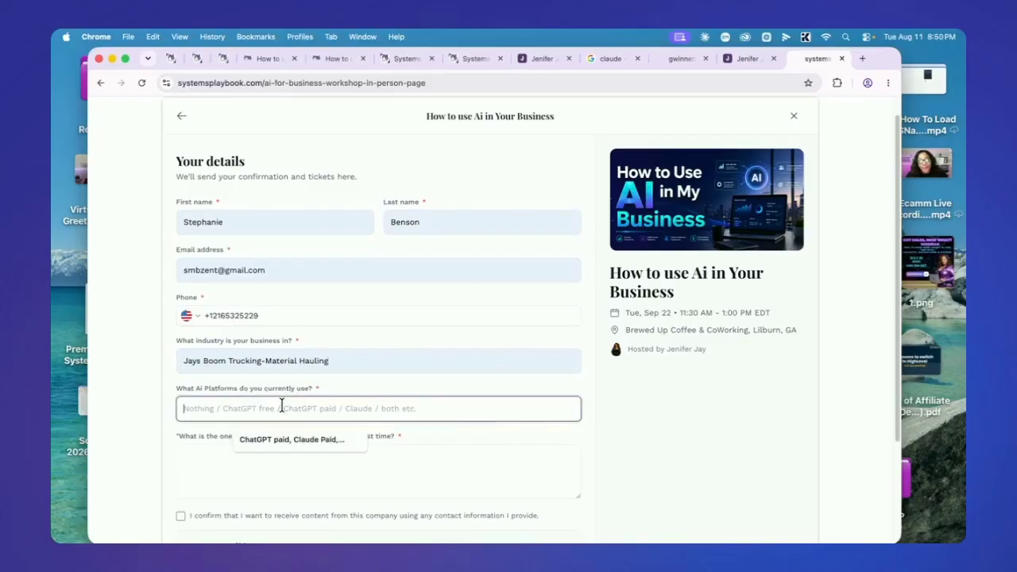
click(285, 438)
click(250, 455)
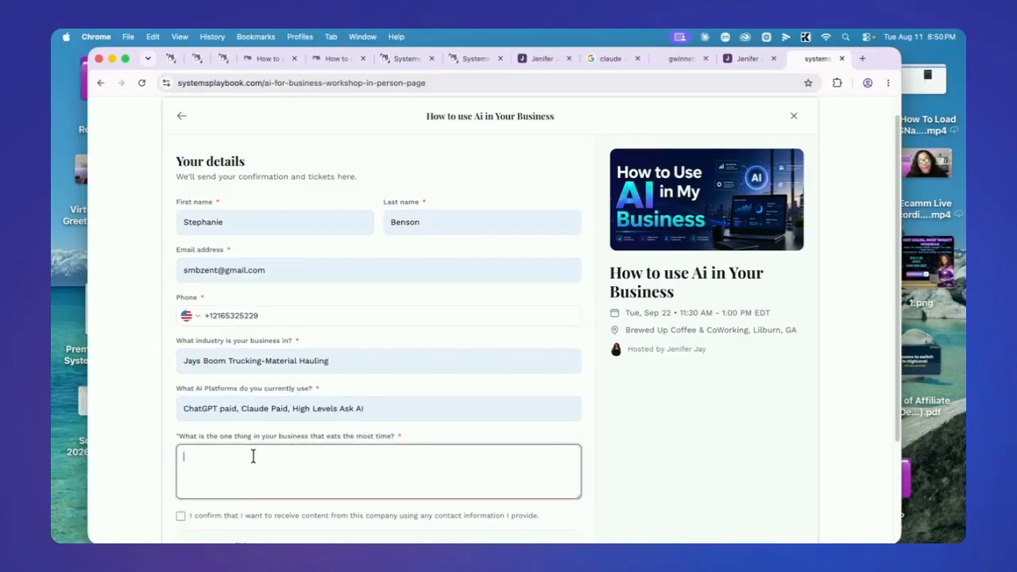
text(Building workflows)
scroll(270, 445, down, 3)
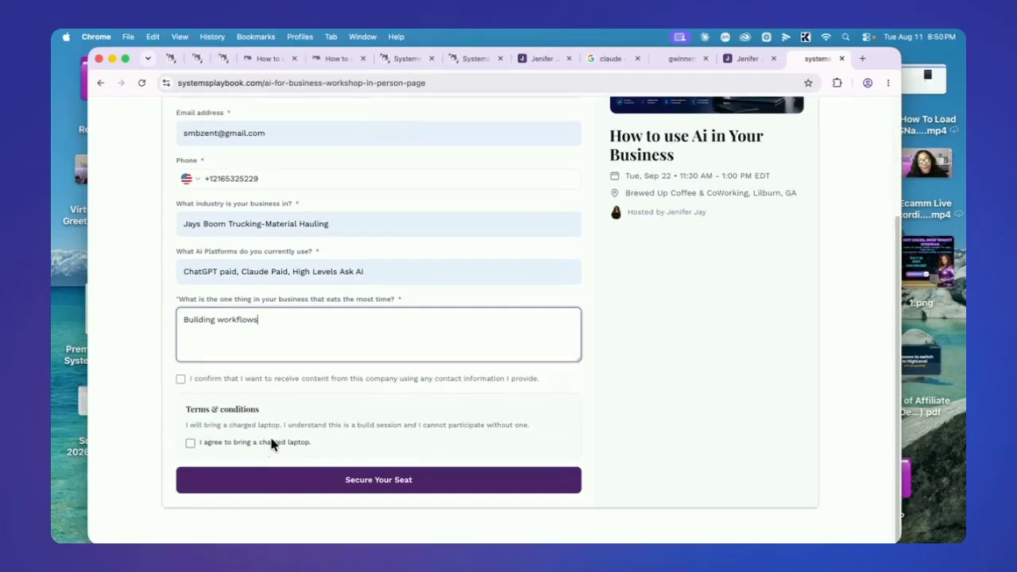
click(180, 379)
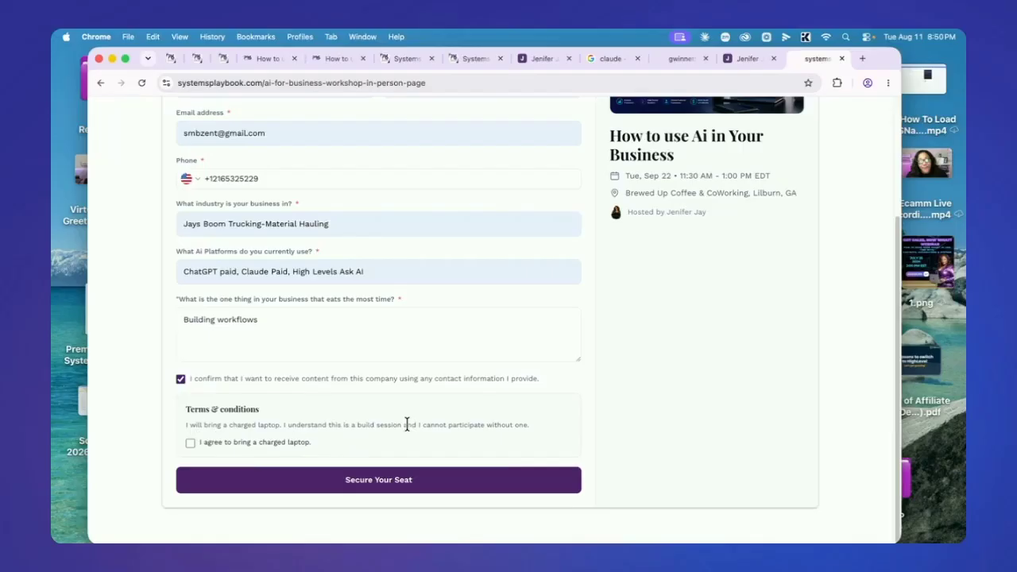
click(189, 442)
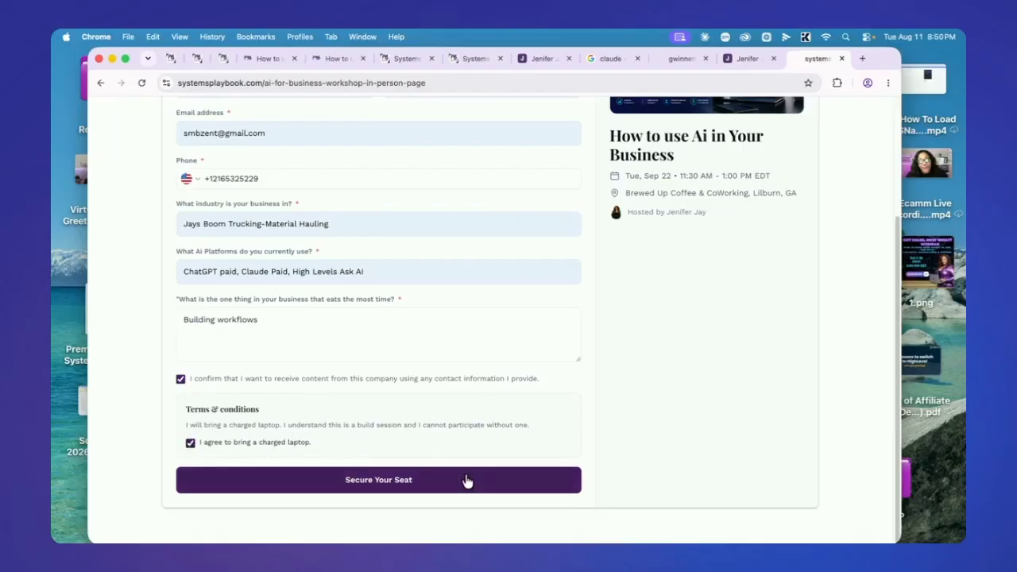
scroll(398, 370, up, 4)
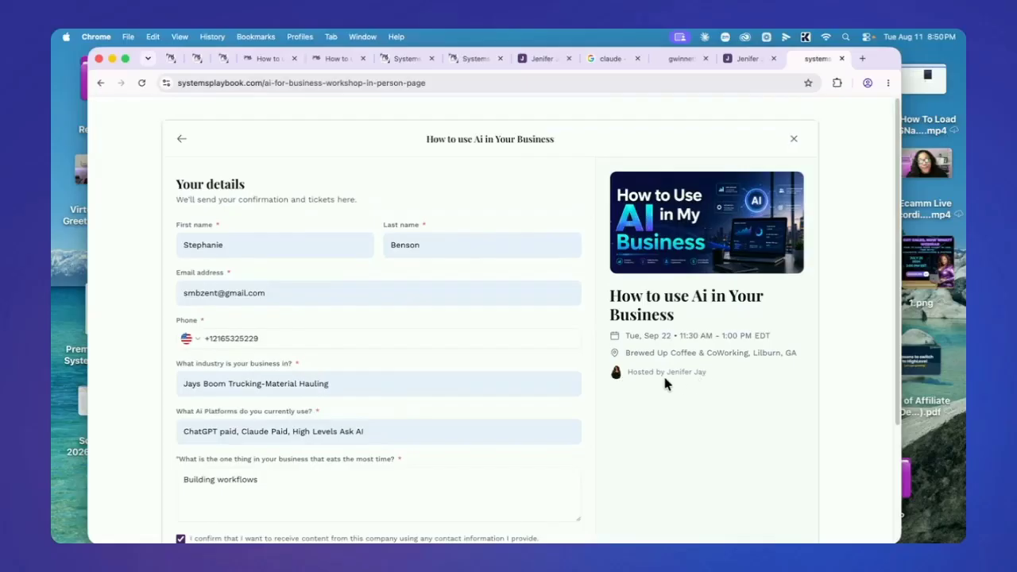
scroll(422, 329, down, 2)
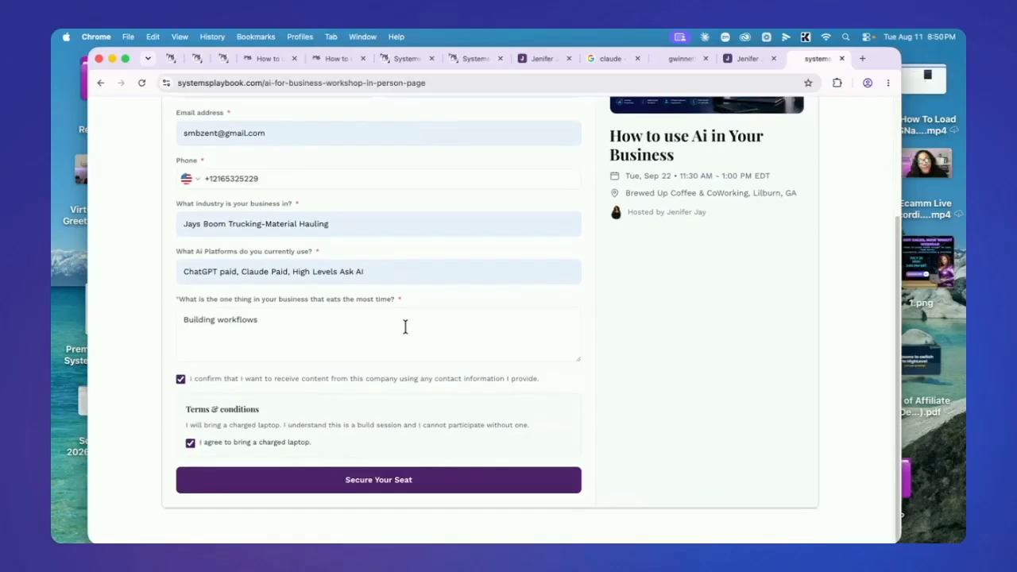
Submit the RSVP, then add a 2 to the last name and e-mail, replace the phone number, and resubmit
click(378, 481)
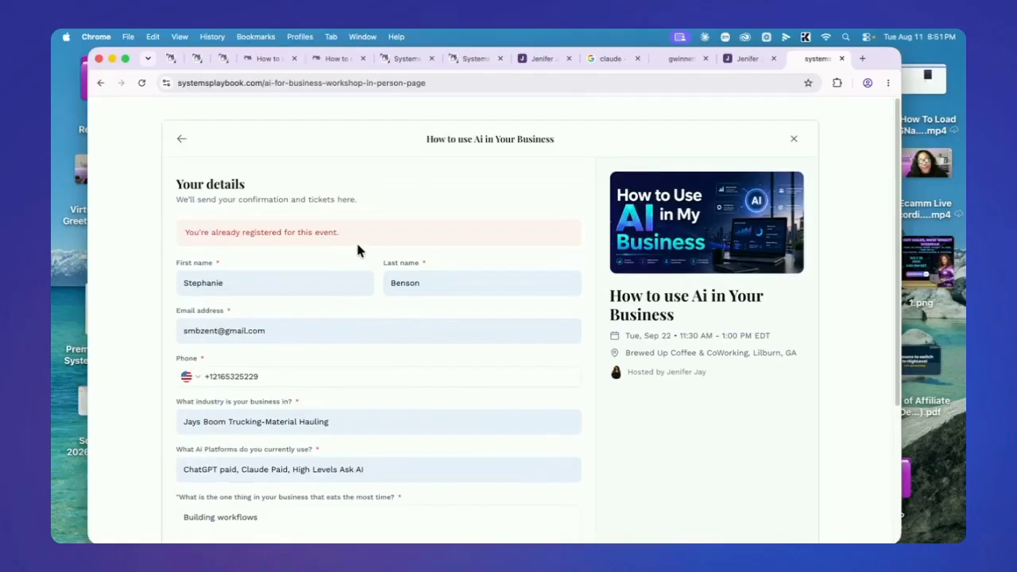
click(434, 290)
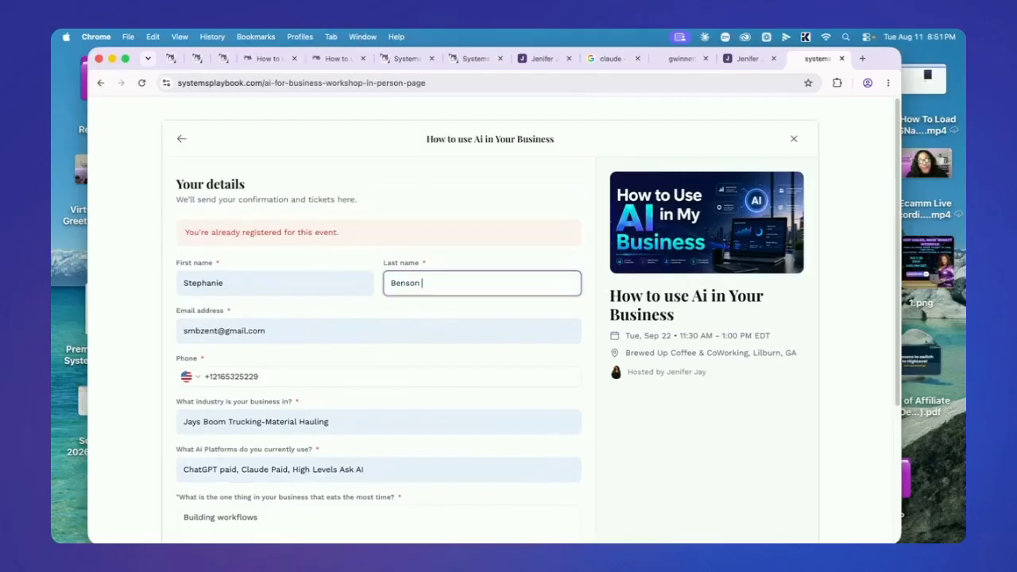
text(2)
key(Left)
key(BackSpace)
click(220, 331)
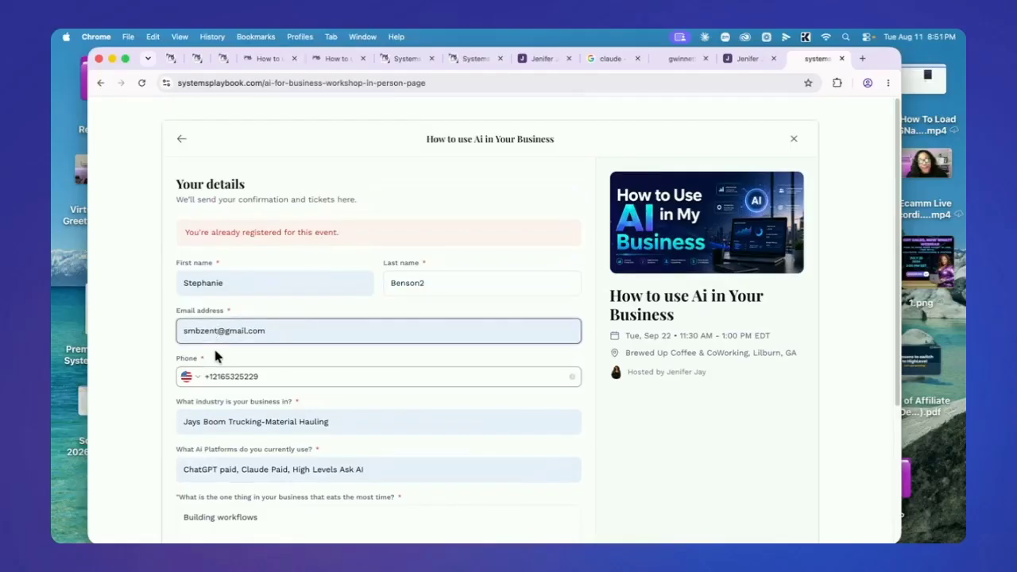
text(2)
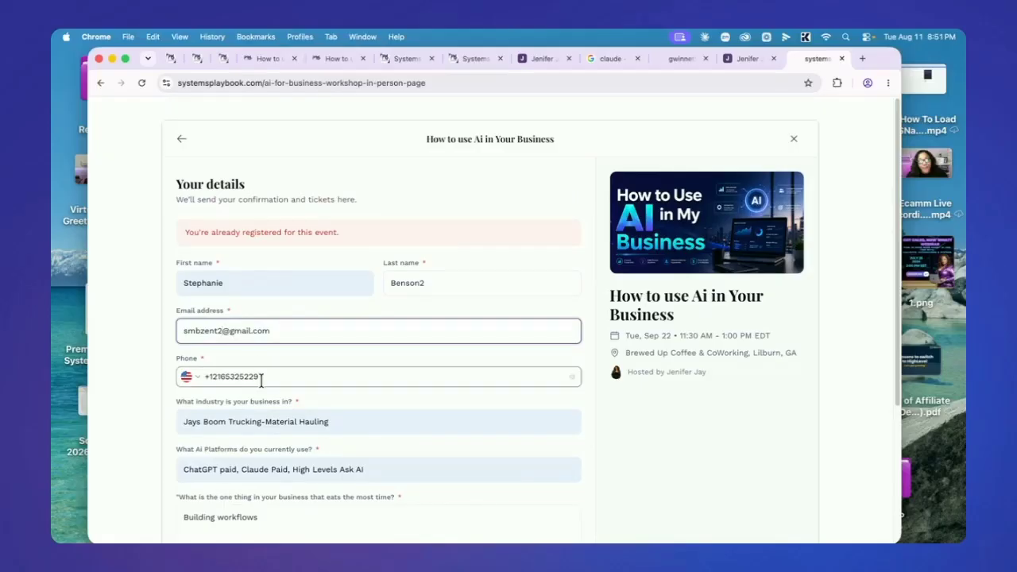
drag(261, 377, 203, 376)
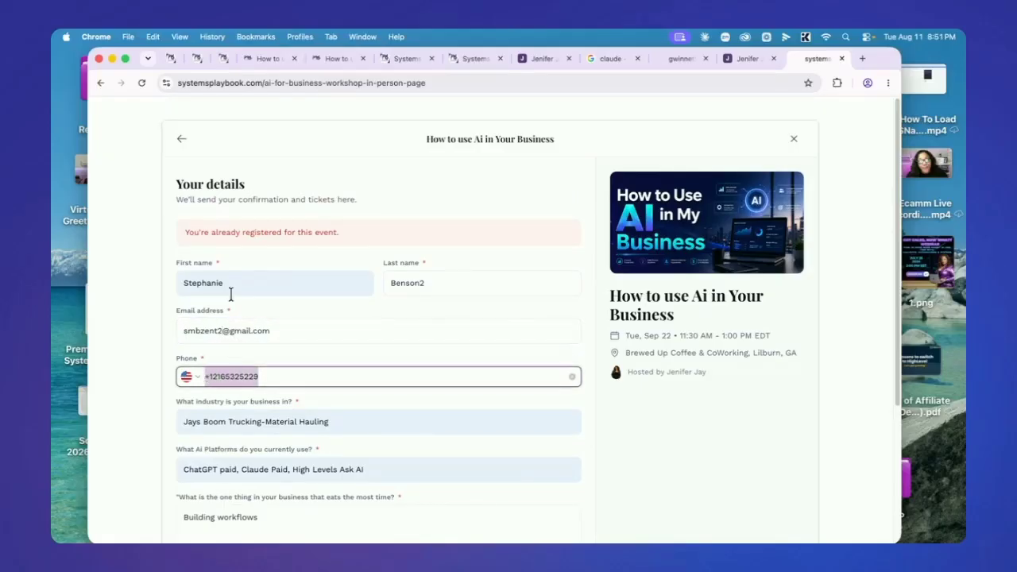
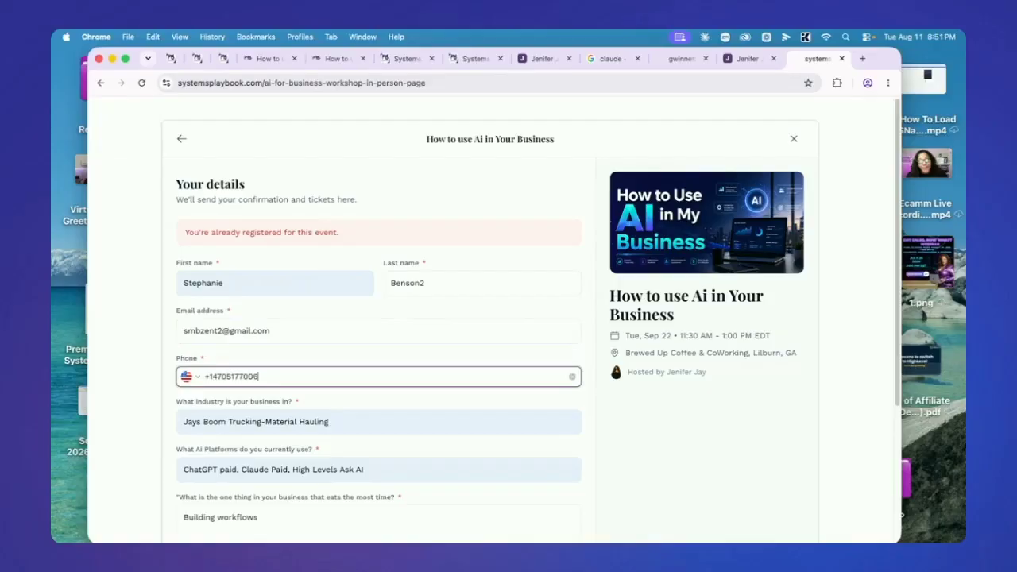
scroll(229, 380, down, 4)
scroll(245, 413, down, 1)
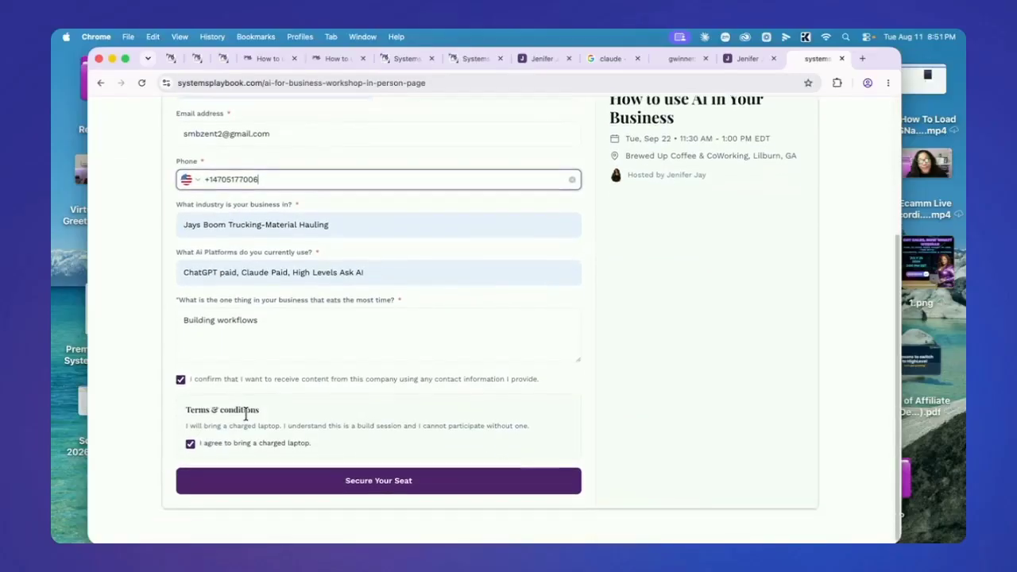
click(347, 482)
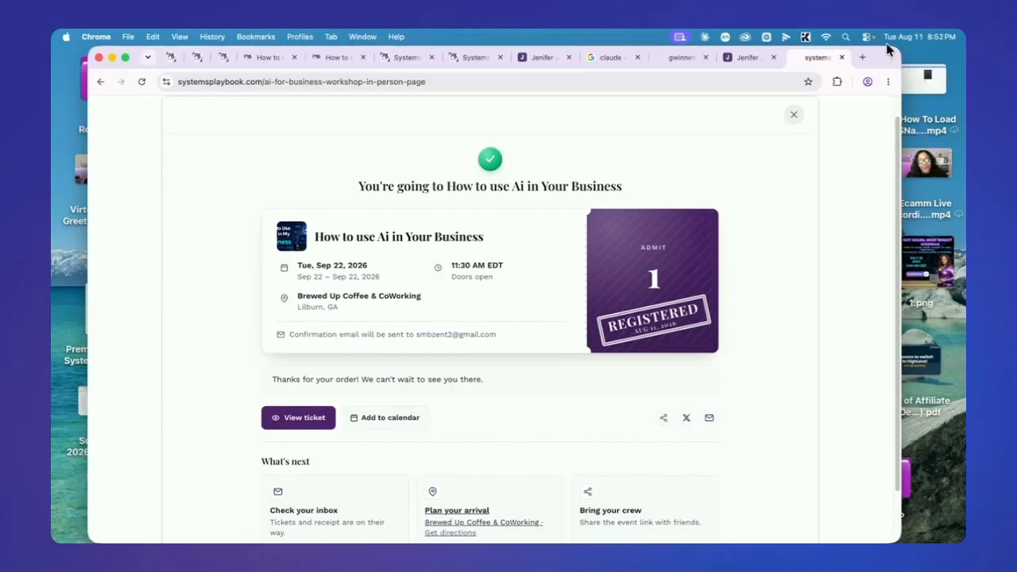
Review the You're going confirmation with the admit-one ticket, then bring the Gmail window forward
drag(900, 214, 895, 279)
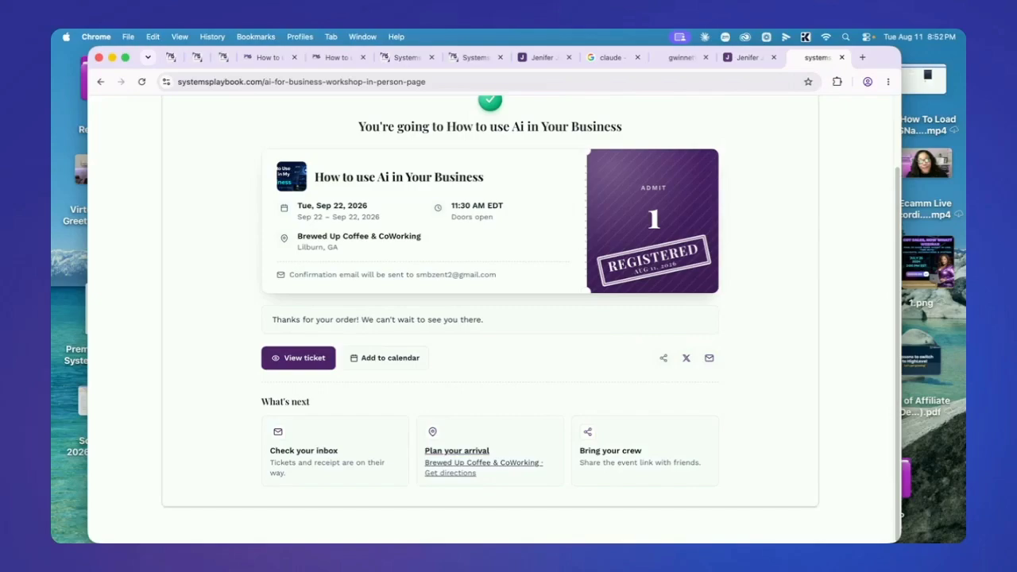
drag(51, 151, 244, 57)
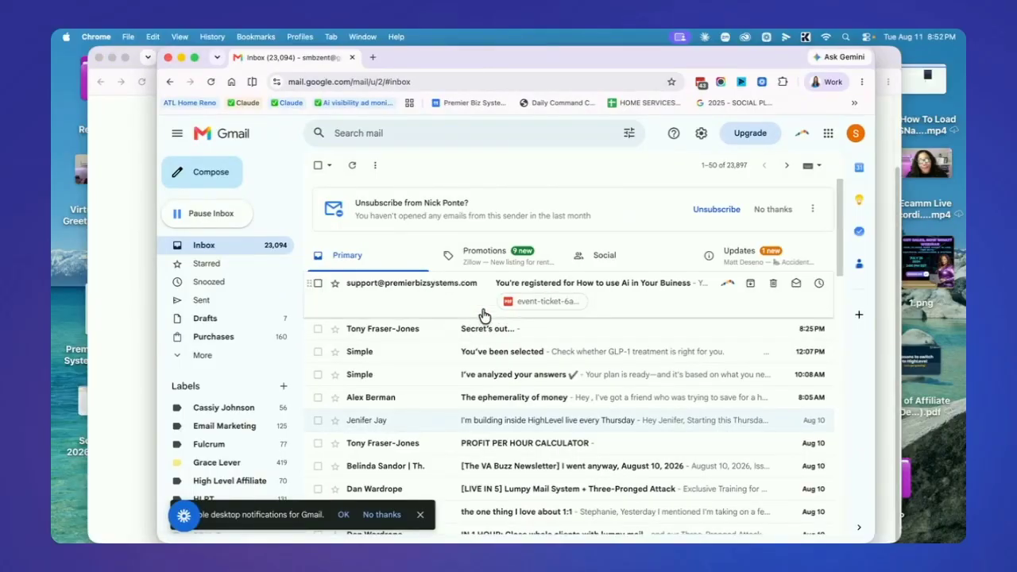
Open the You're registered email and preview its attached event-ticket PDF with the QR code
click(651, 286)
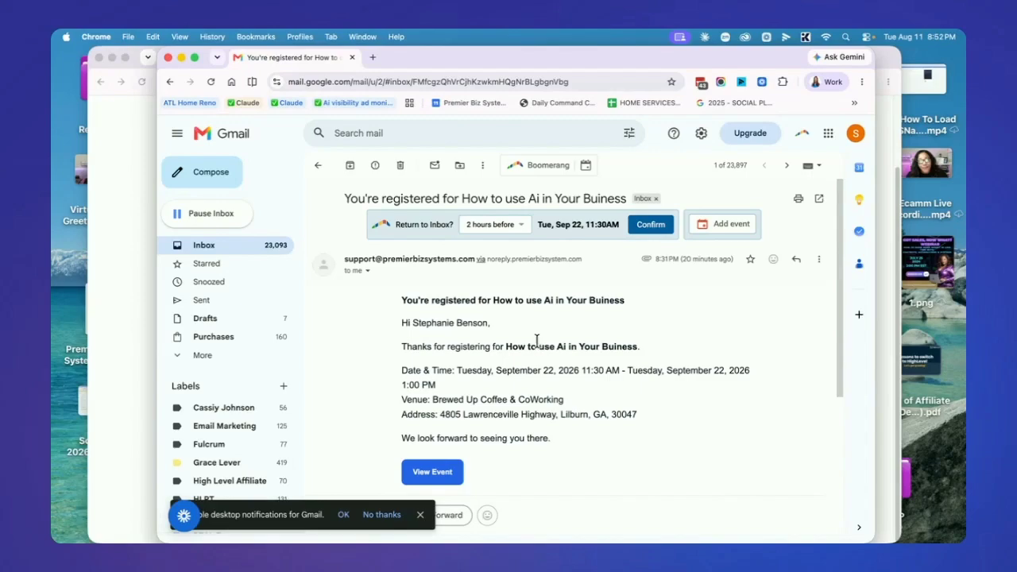
scroll(545, 368, down, 5)
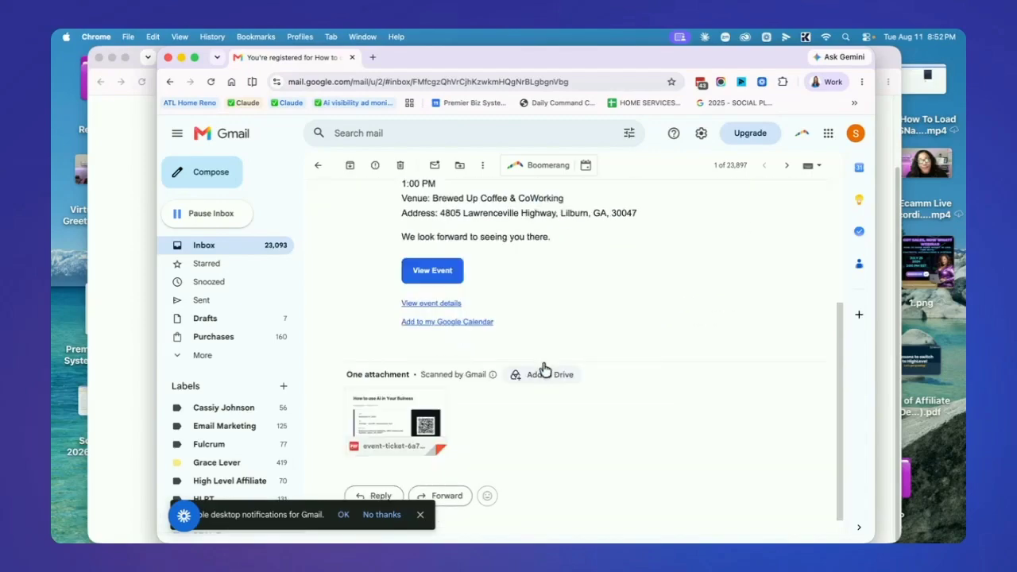
click(407, 419)
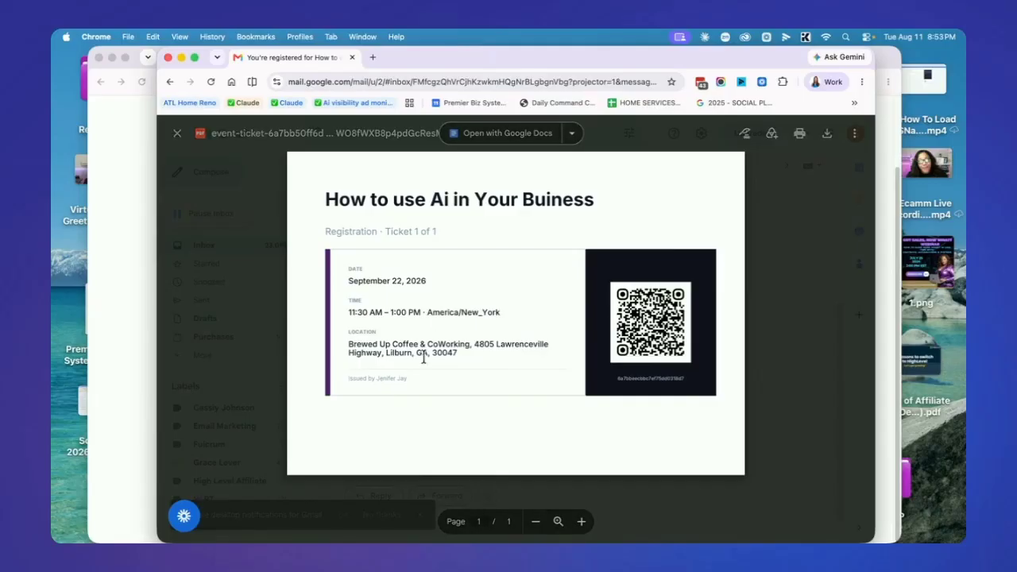
click(783, 231)
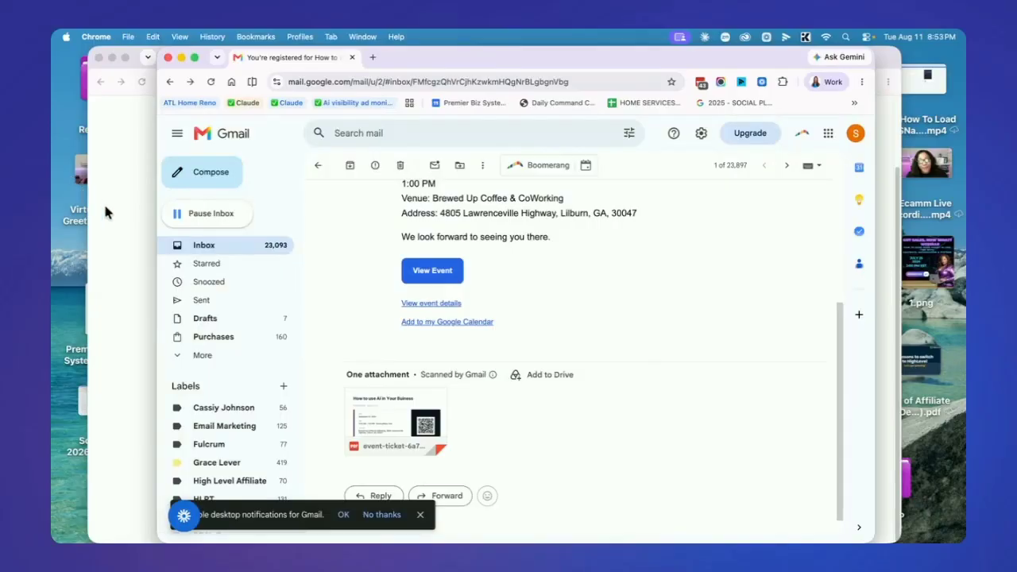
click(433, 304)
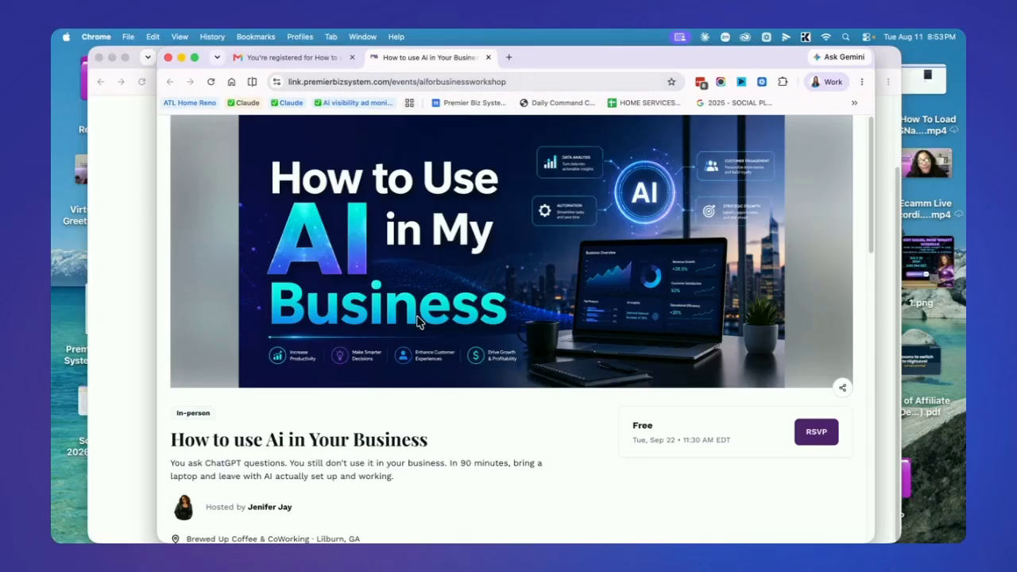
Scroll through the event page's Sep 22 Brewed Up Coffee & CoWorking details, location and host
scroll(530, 311, down, 5)
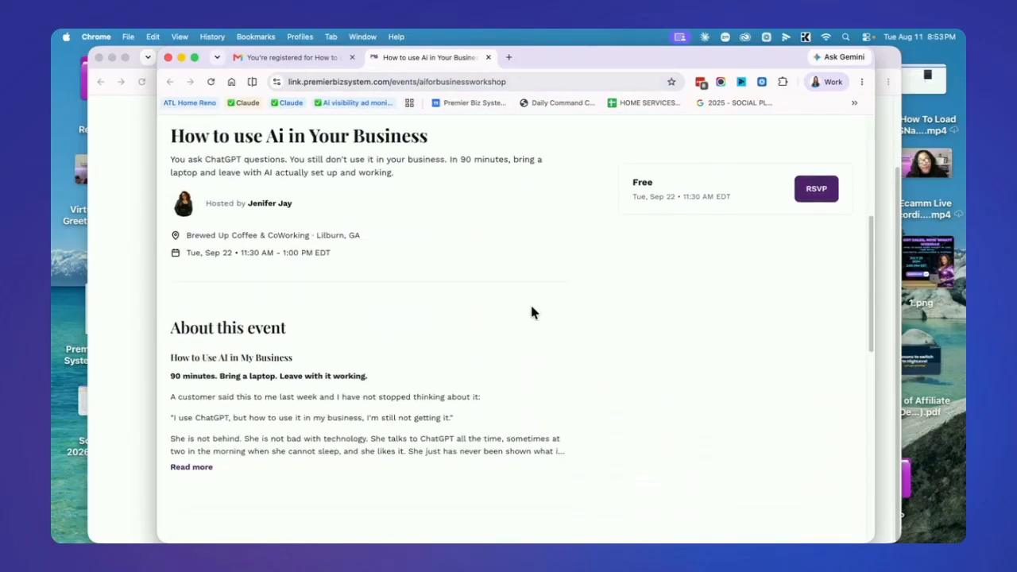
scroll(532, 312, down, 10)
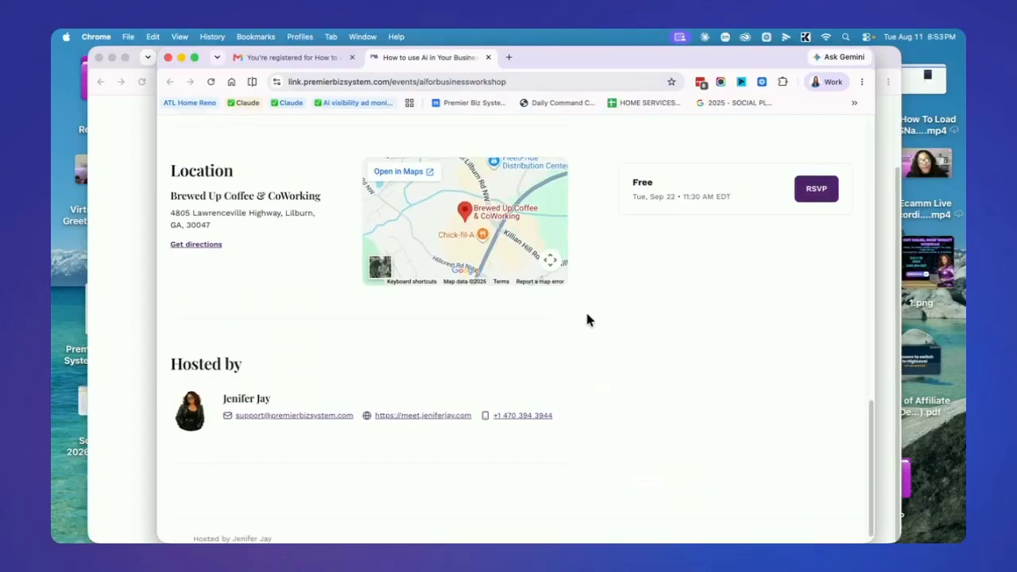
scroll(588, 318, down, 1)
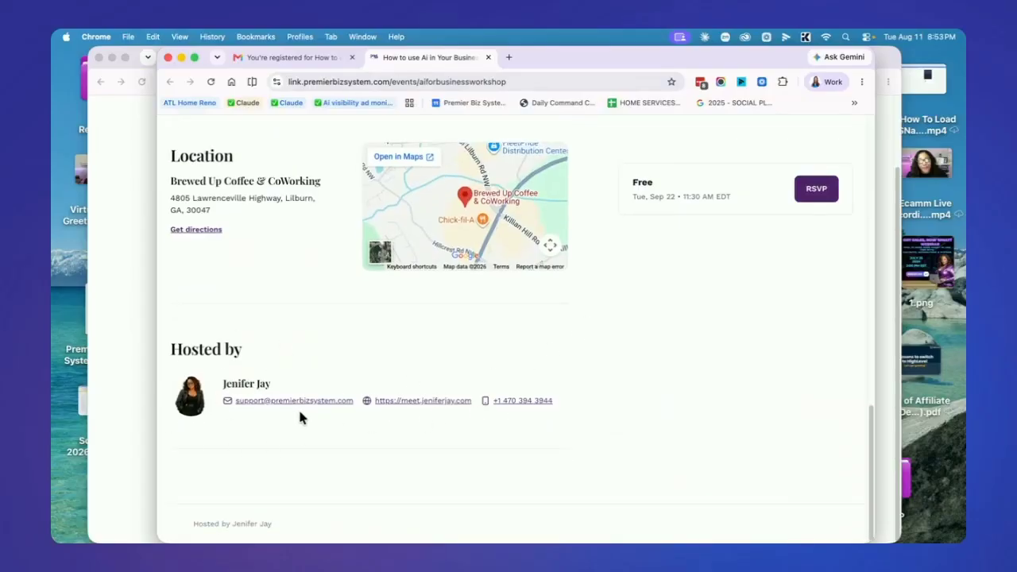
scroll(565, 386, up, 15)
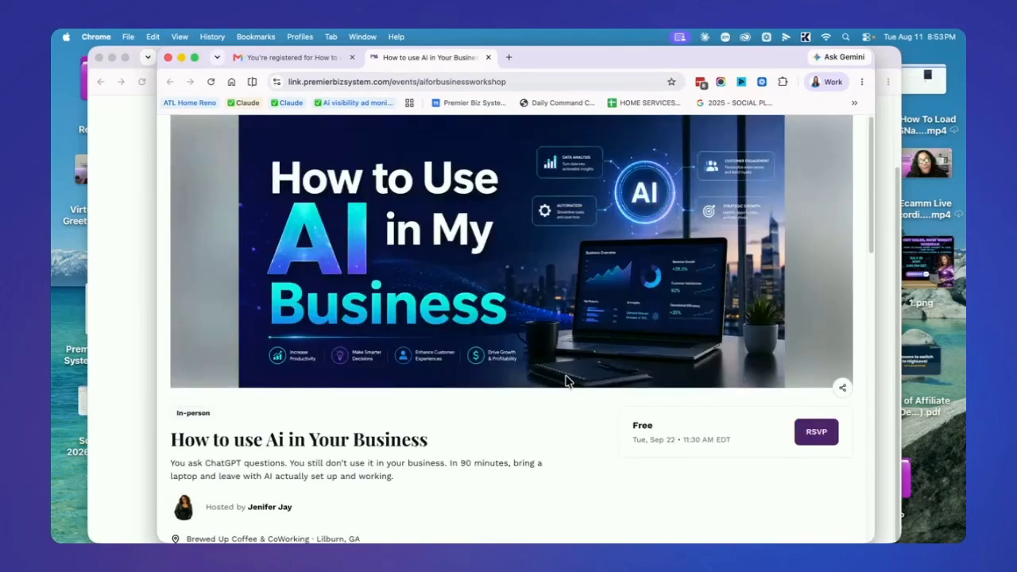